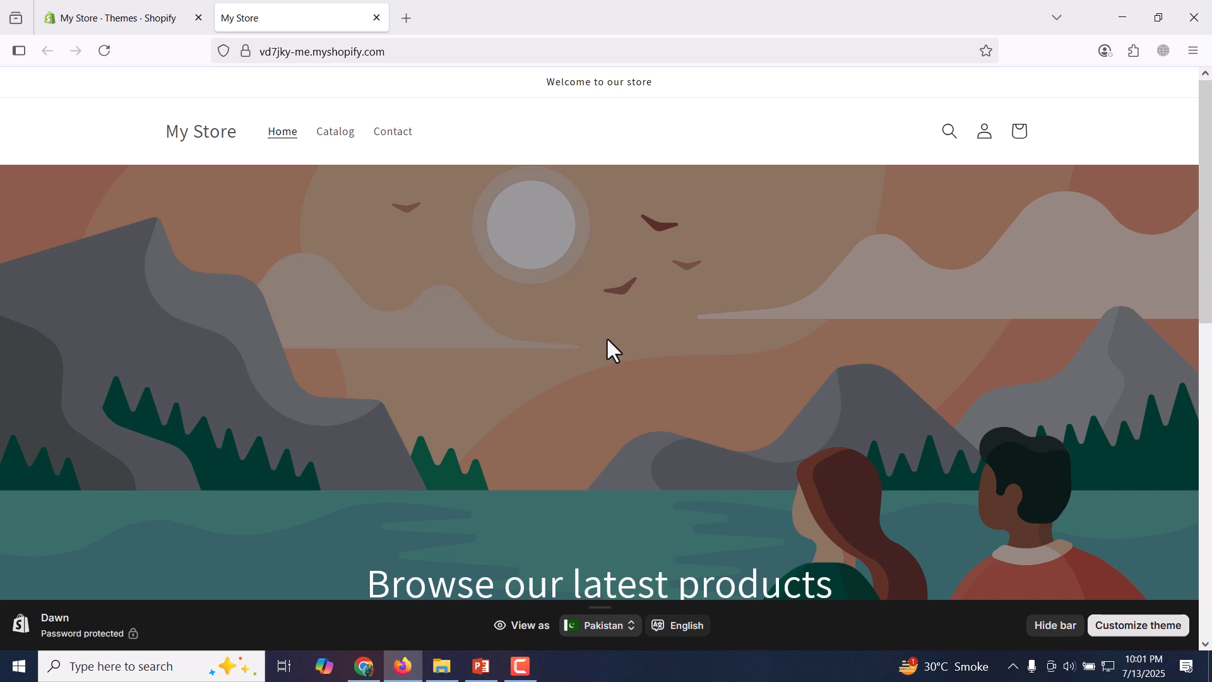
Examine the storefront home page down to its featured products, the store's web address, and the Themes page in the admin.
{"action": "left_click_drag", "start_coordinate": [1210, 161], "coordinate": [1210, 455]}
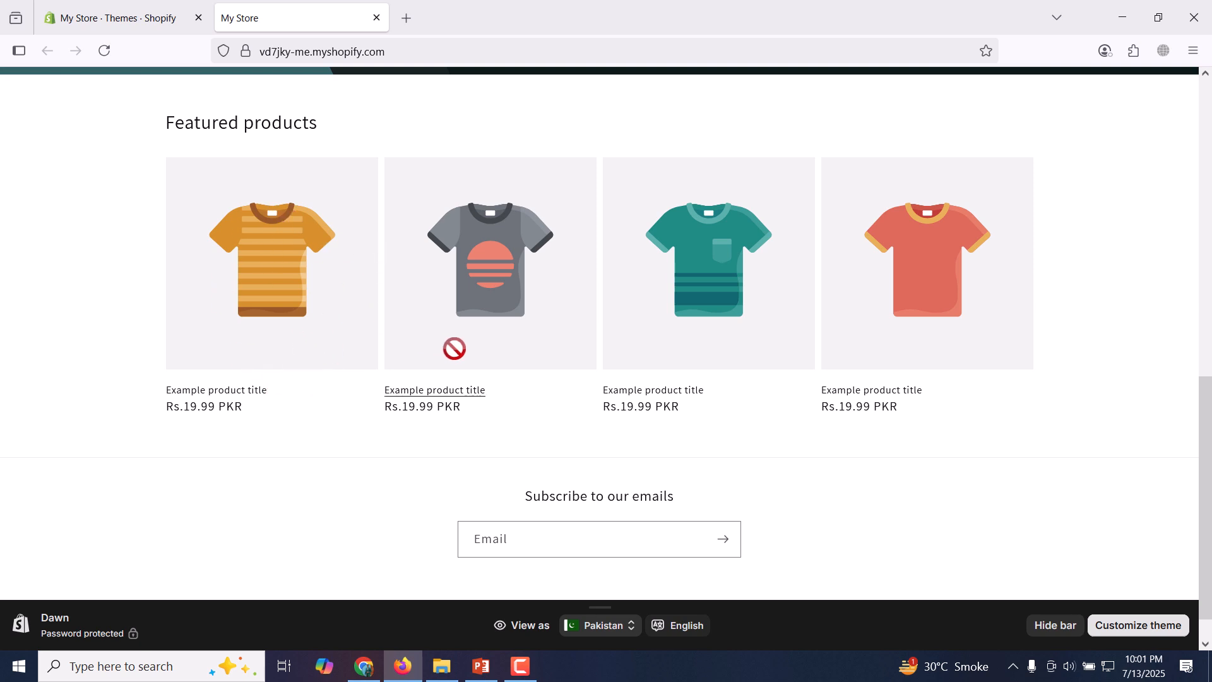
{"action": "scroll", "coordinate": [1210, 382], "scroll_direction": "down", "scroll_amount": 1}
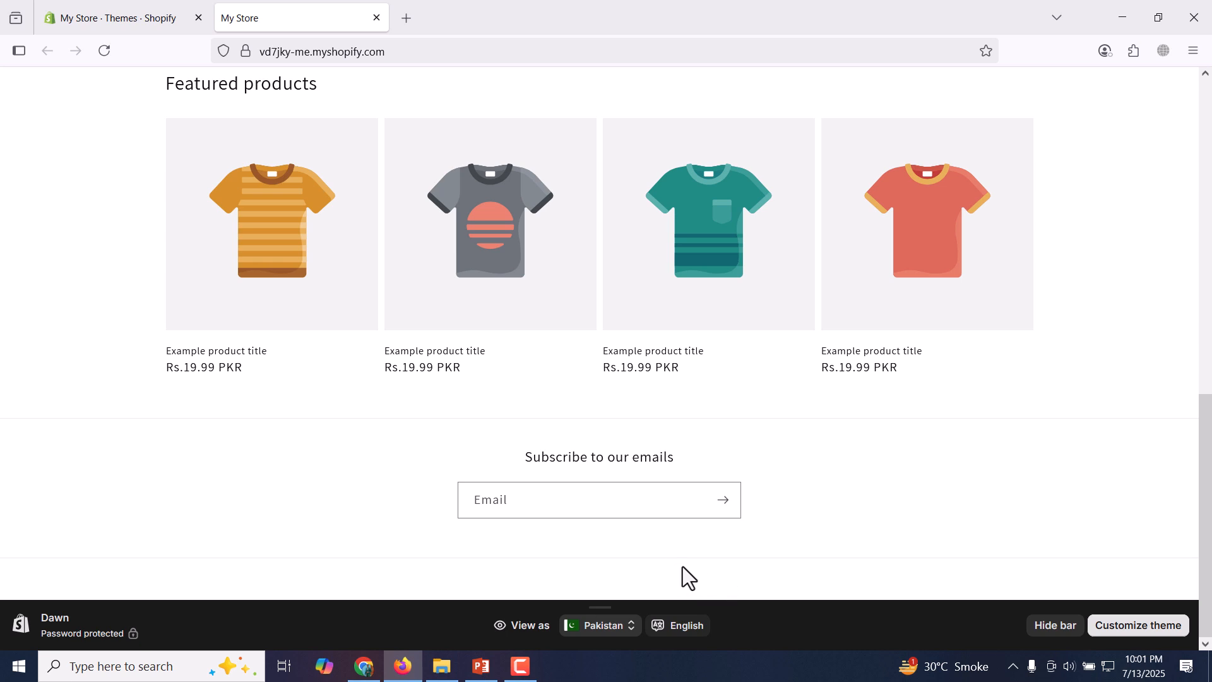
{"action": "scroll", "coordinate": [896, 400], "scroll_direction": "up", "scroll_amount": 10}
{"action": "left_click", "coordinate": [105, 2]}
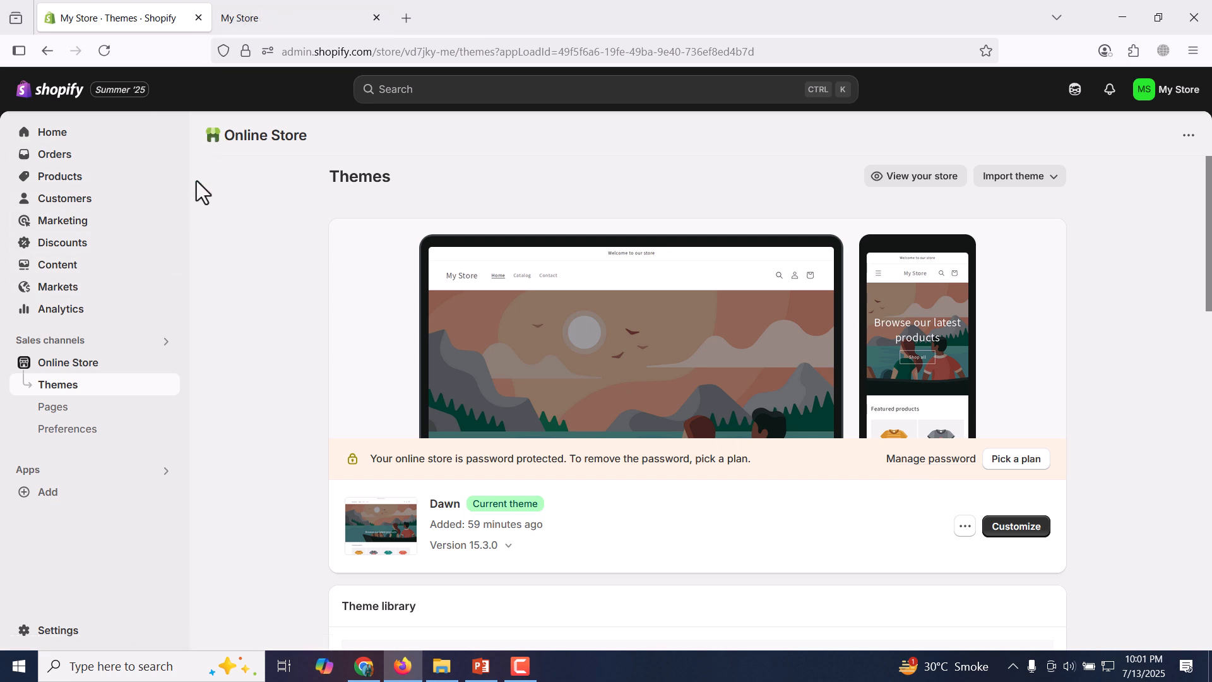
{"action": "left_click", "coordinate": [273, 12]}
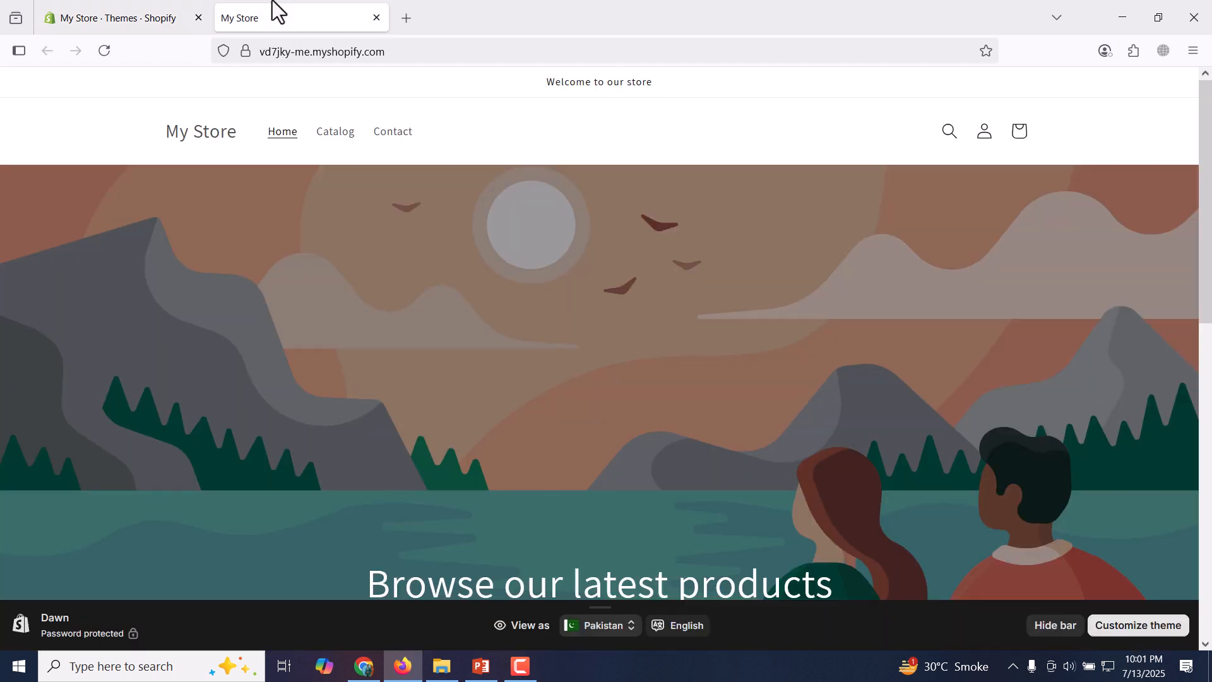
{"action": "left_click", "coordinate": [445, 52]}
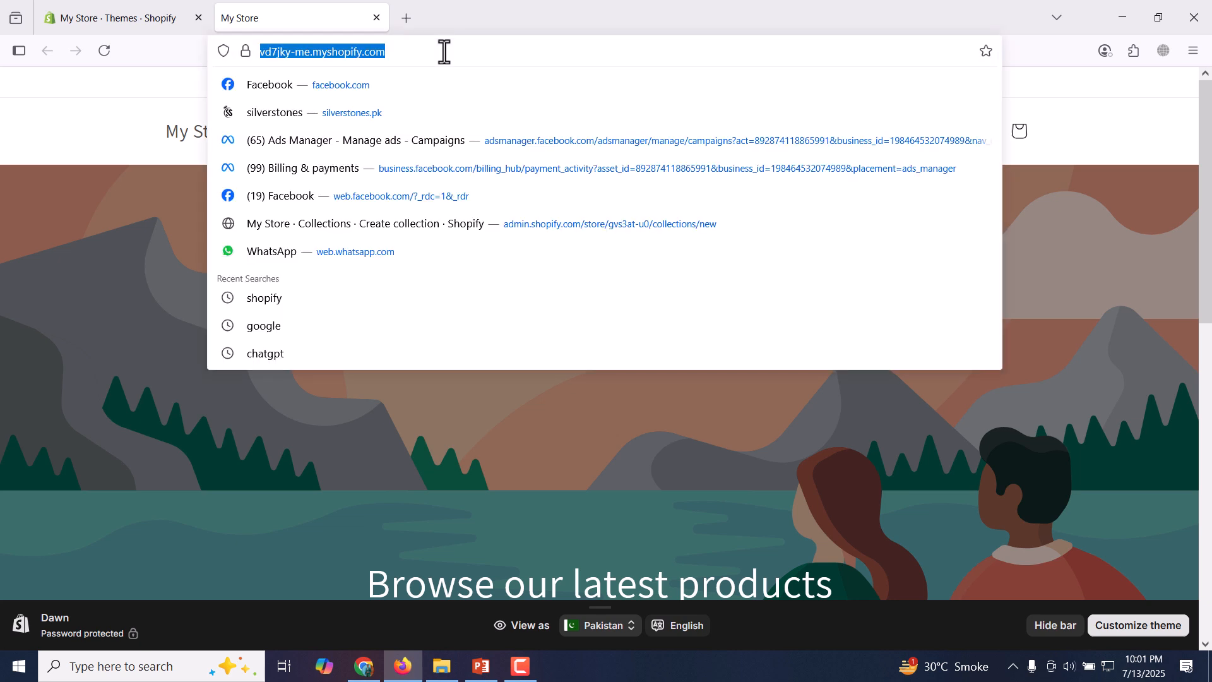
{"action": "left_click", "coordinate": [444, 51]}
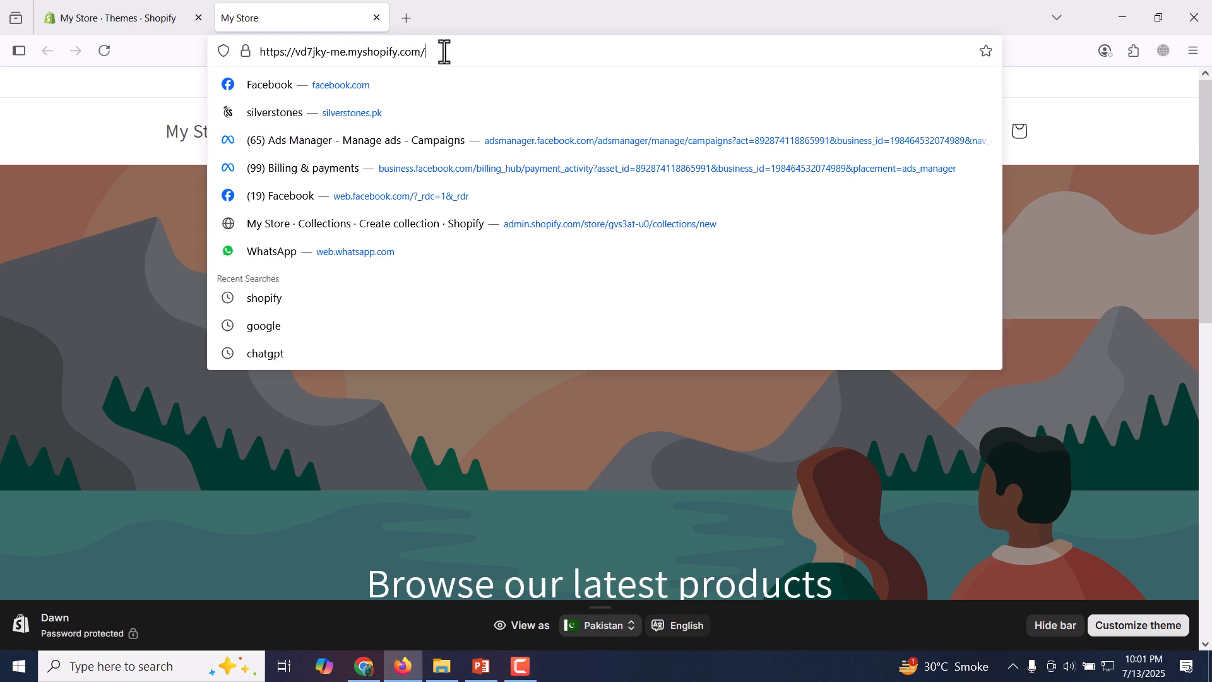
{"action": "left_click", "coordinate": [162, 206]}
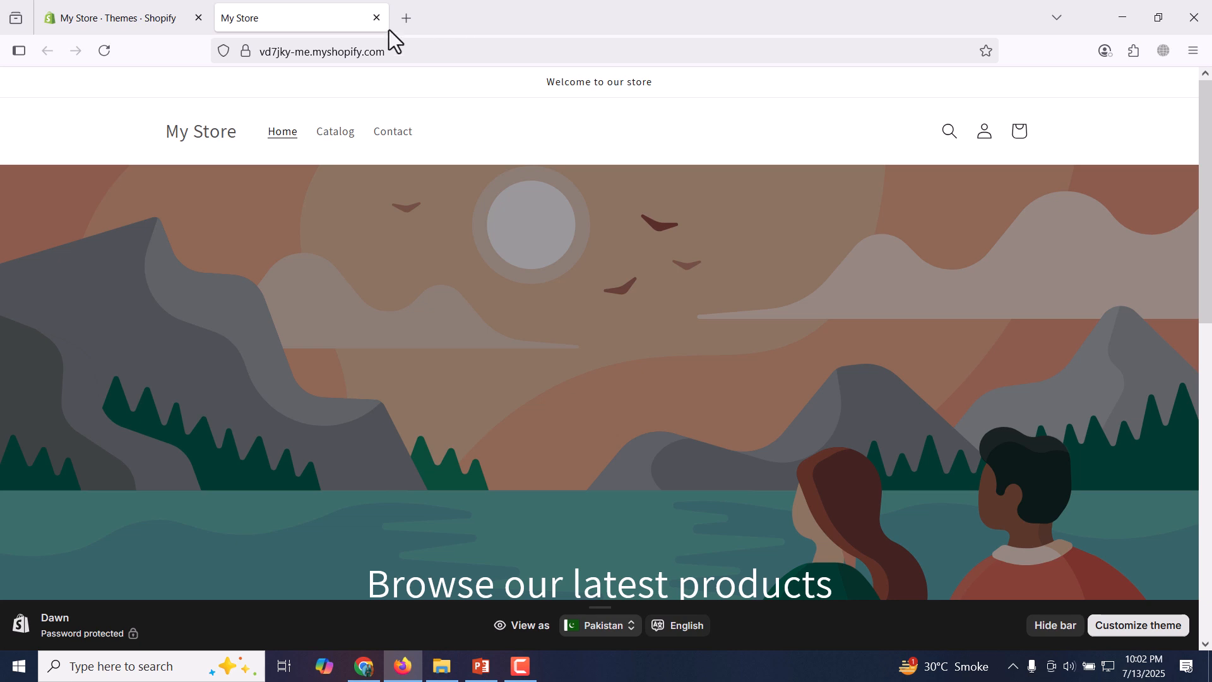
{"action": "left_click", "coordinate": [102, 4]}
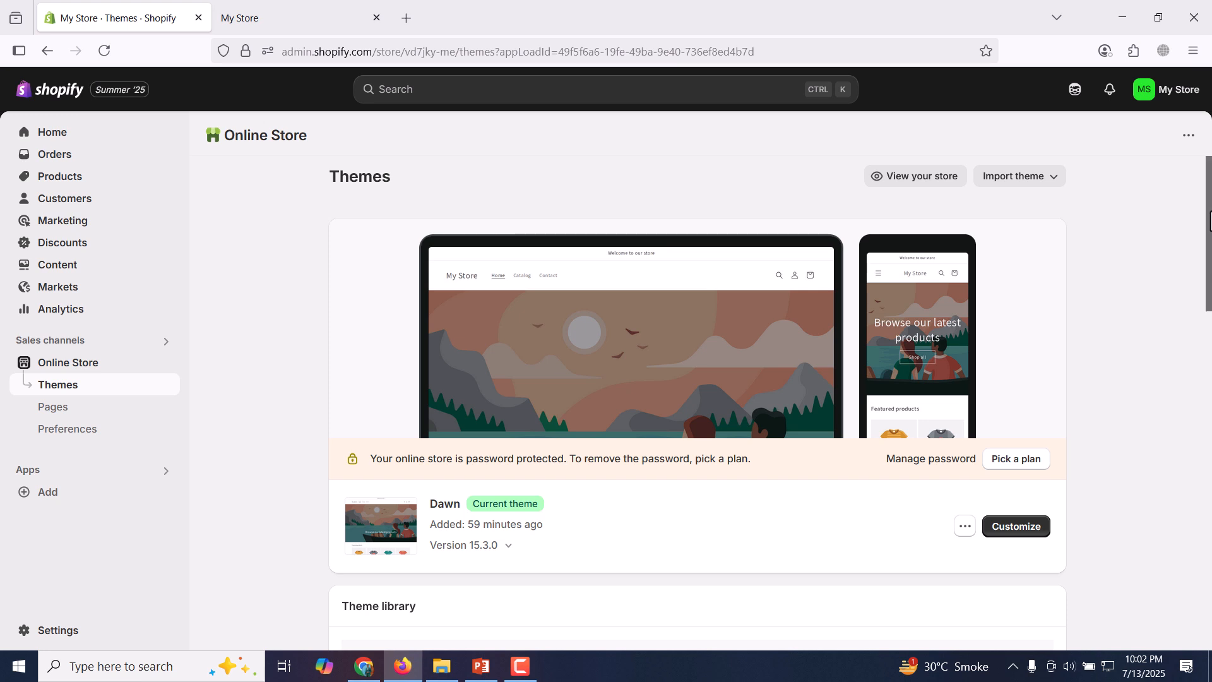
{"action": "scroll", "coordinate": [1206, 337], "scroll_direction": "down", "scroll_amount": 4}
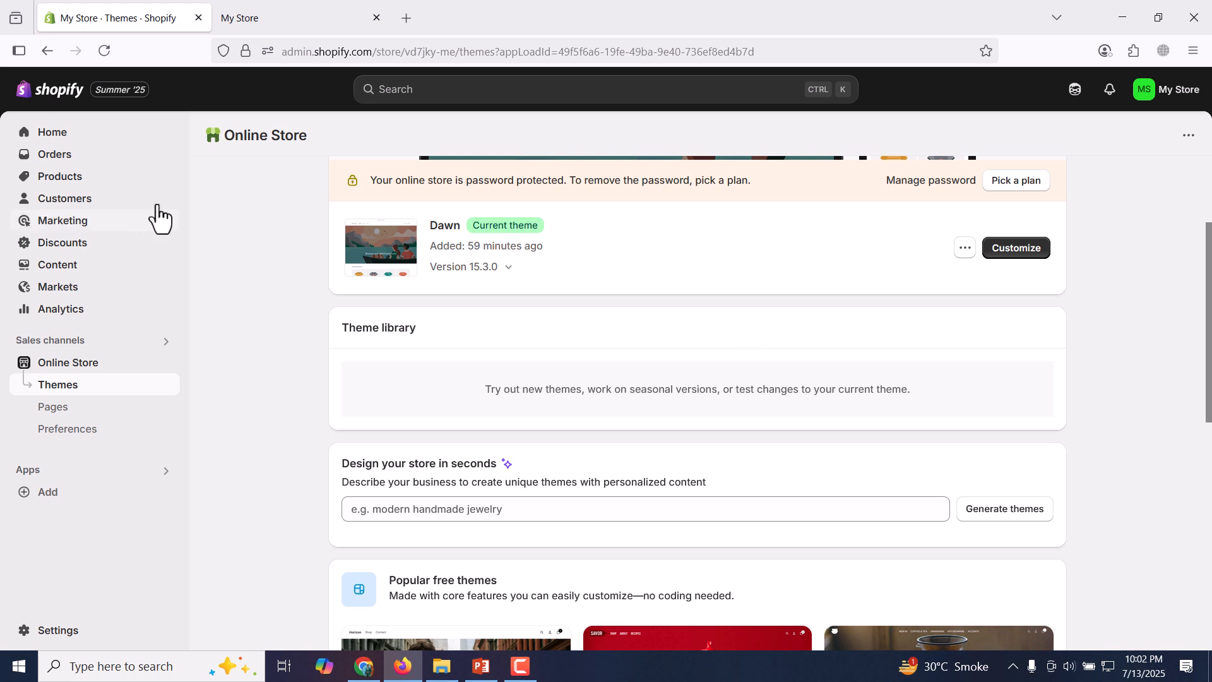
Open the admin's Products page and check the Catalog link in the storefront's navigation.
{"action": "left_click", "coordinate": [111, 189]}
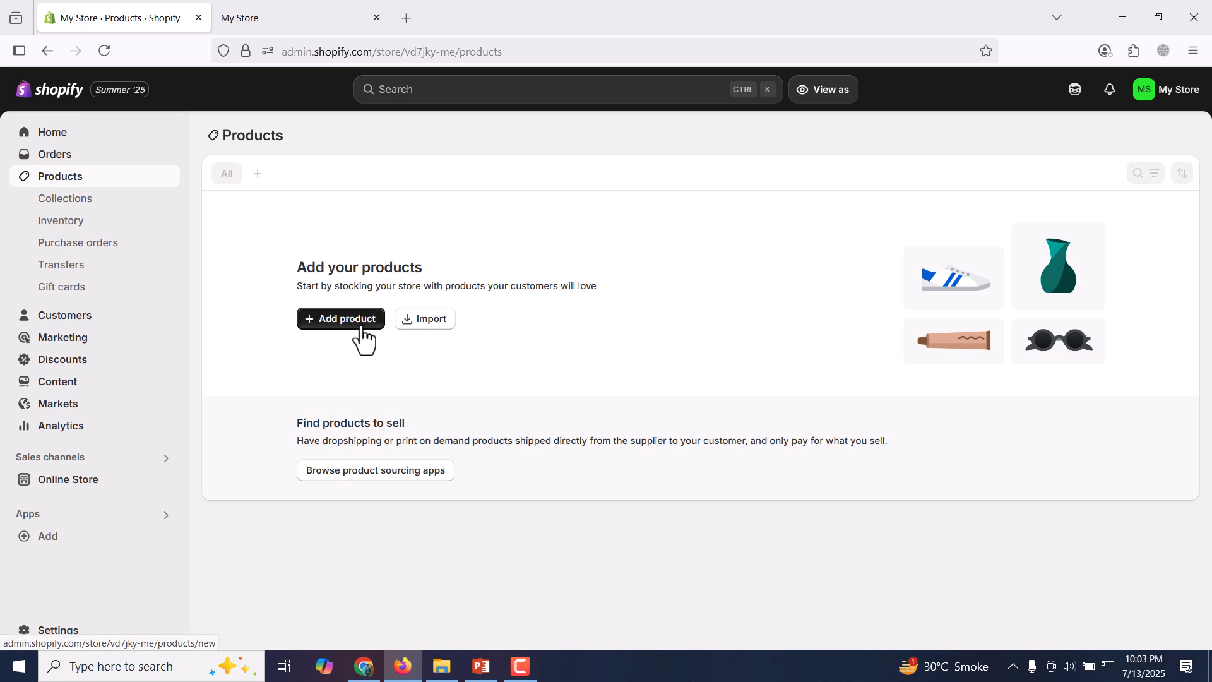
{"action": "left_click", "coordinate": [305, 13]}
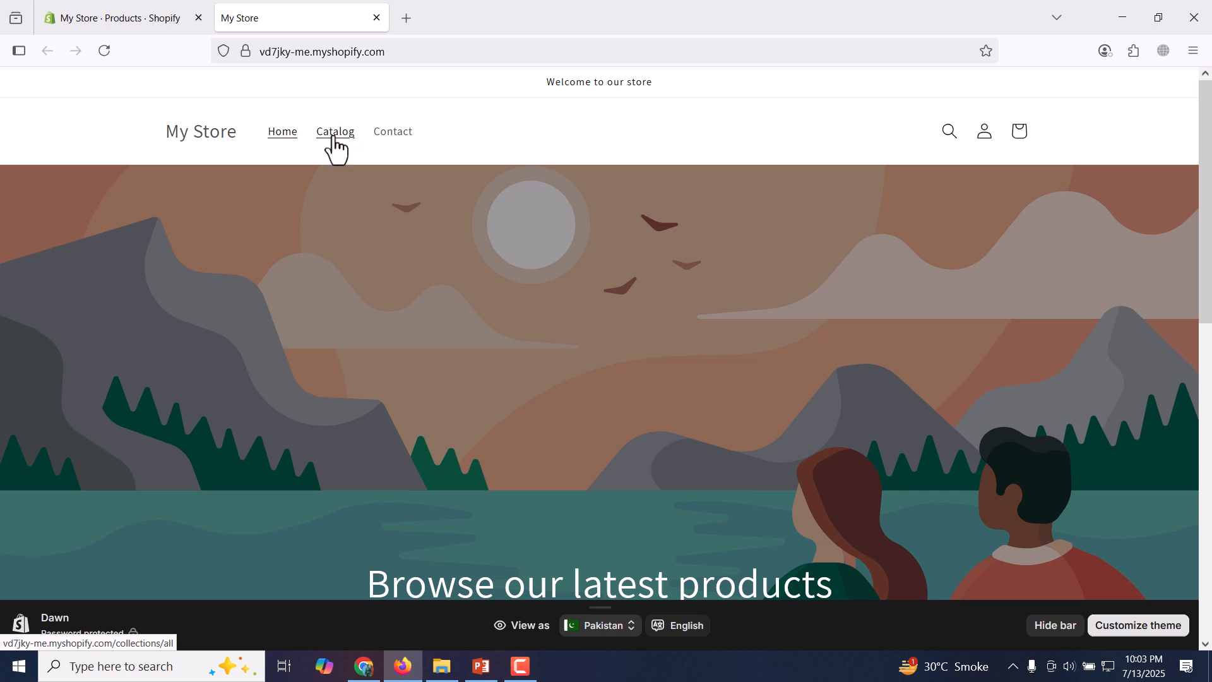
{"action": "left_click", "coordinate": [155, 11]}
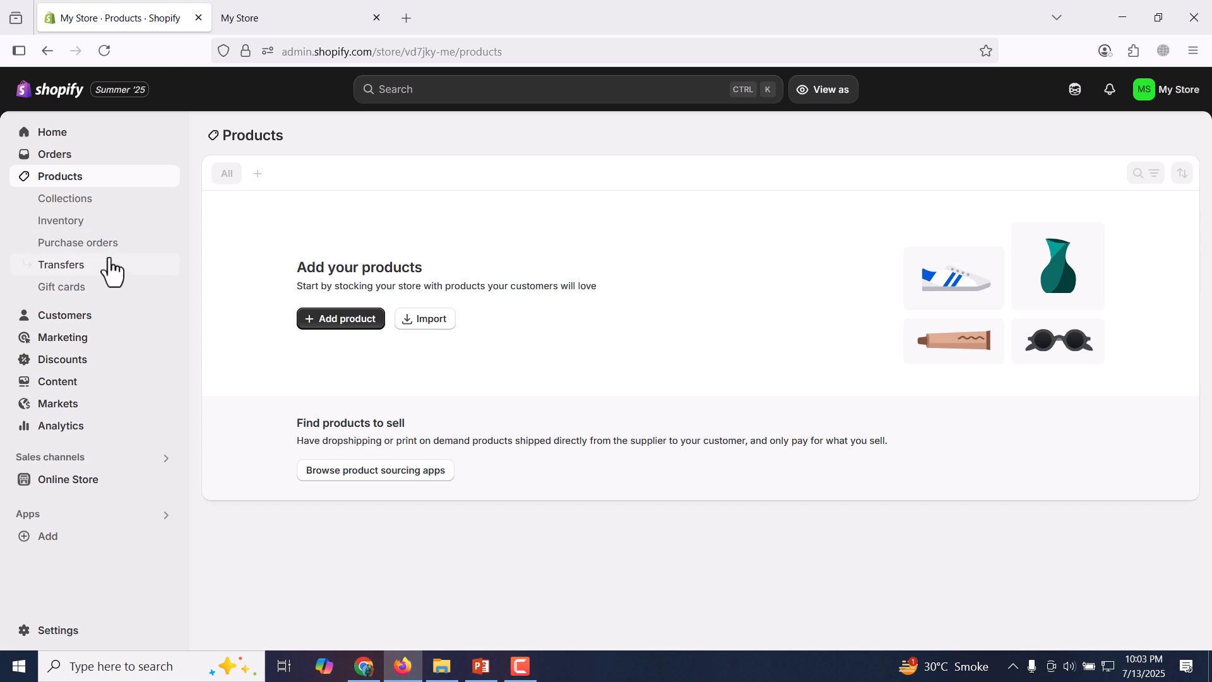
Add a new product collection and title it "Ladies Rings".
{"action": "left_click", "coordinate": [121, 217]}
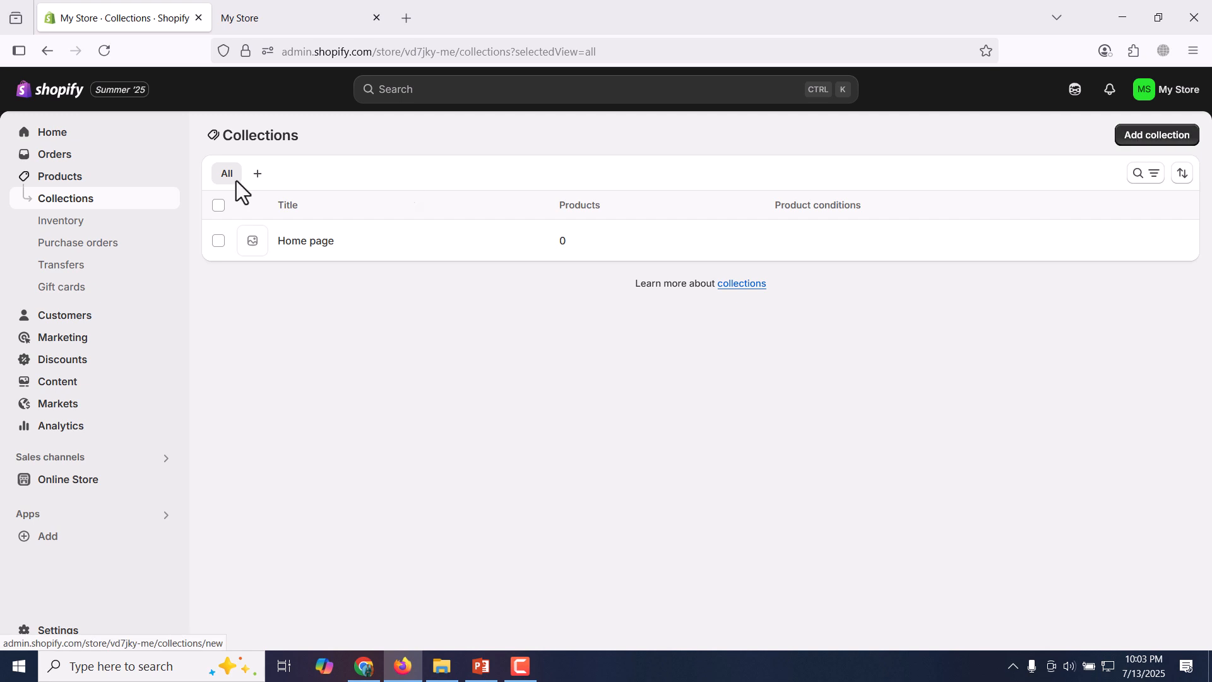
{"action": "left_click", "coordinate": [1160, 140]}
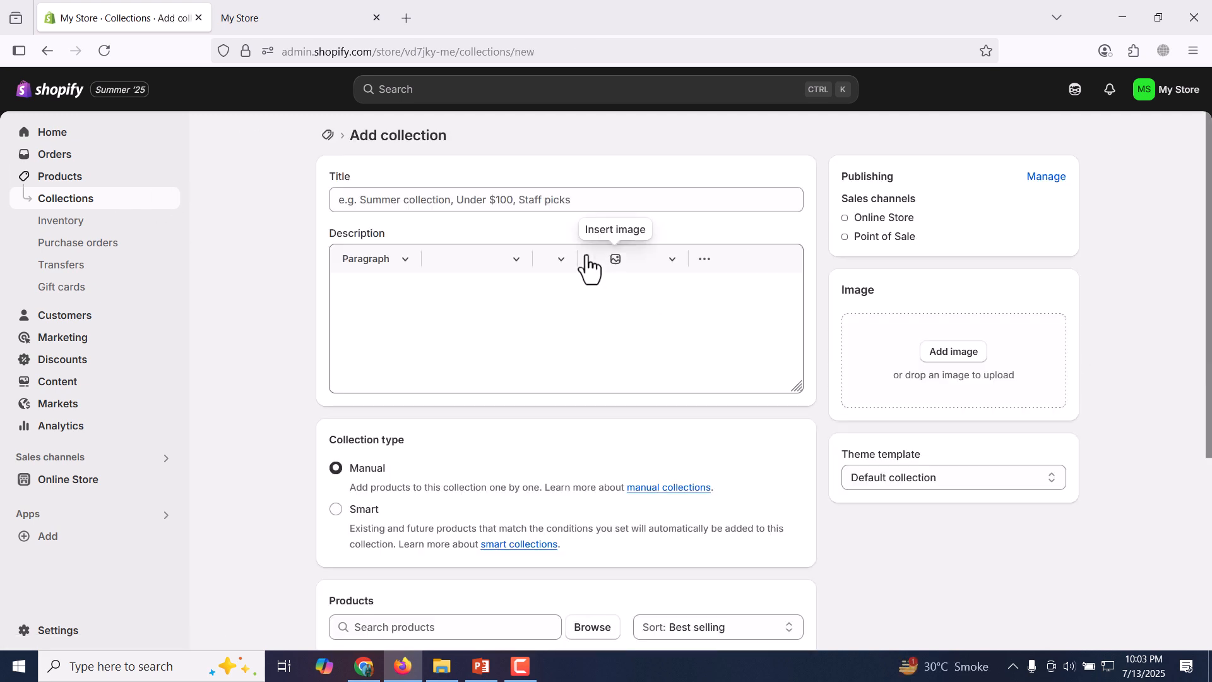
{"action": "left_click", "coordinate": [540, 200]}
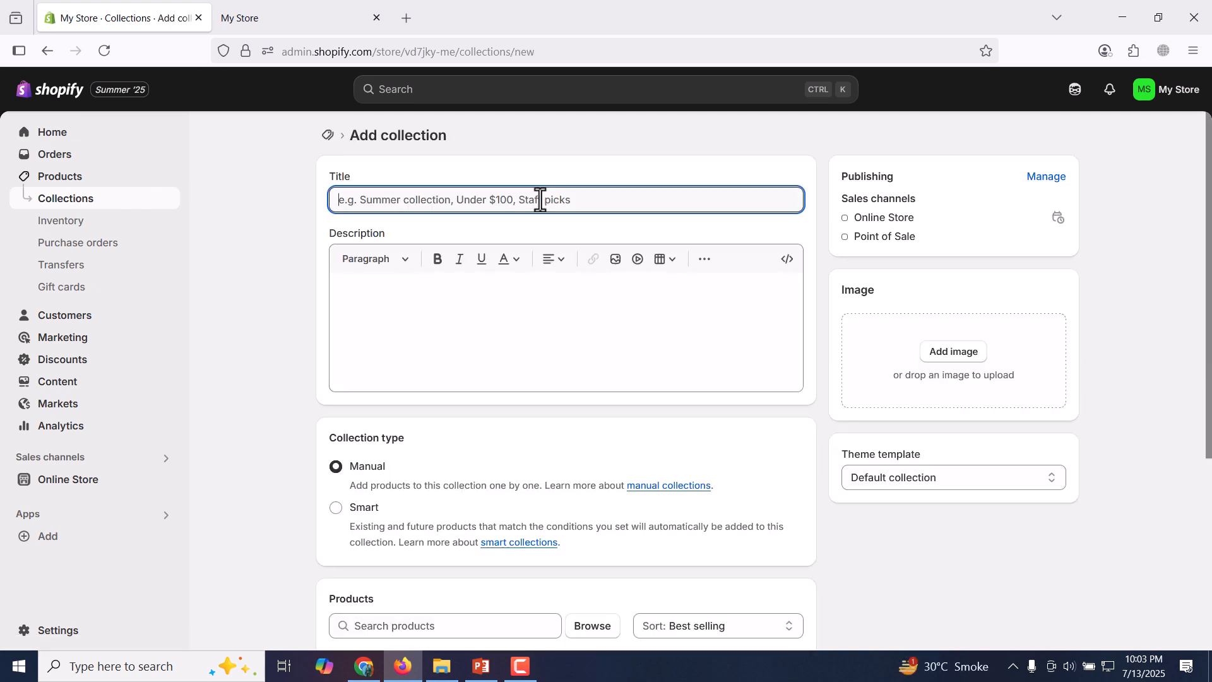
{"action": "type", "text": "Rings"}
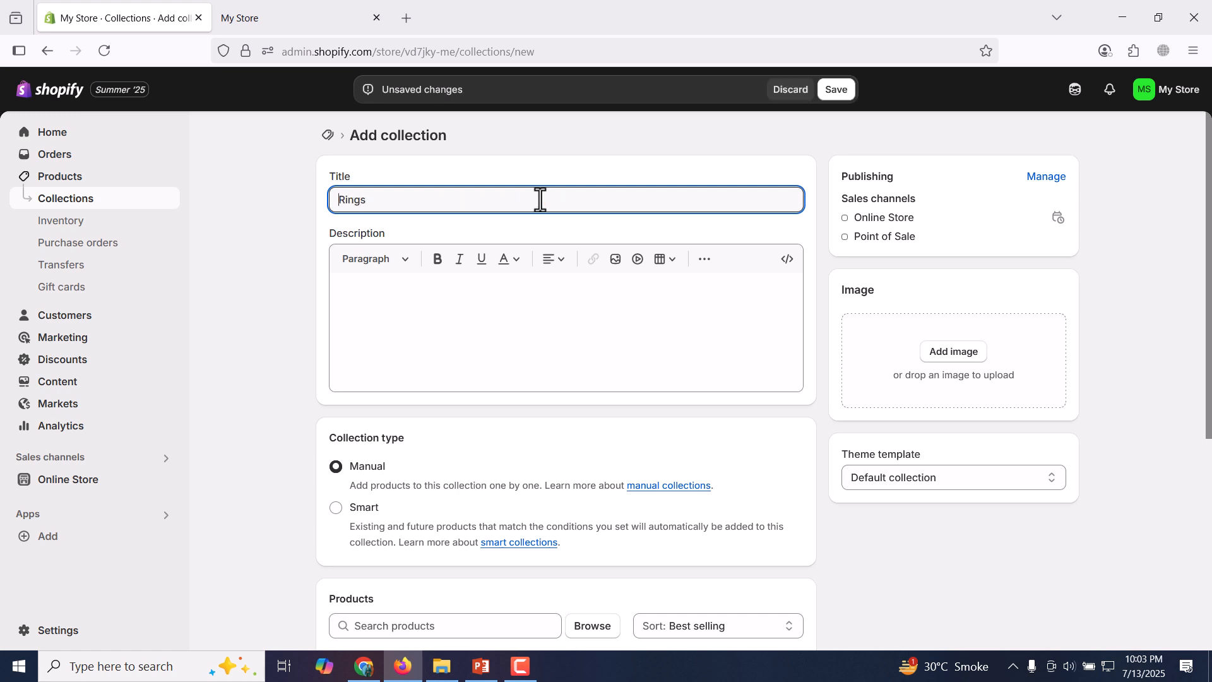
{"action": "type", "text": "Ladies"}
{"action": "left_click", "coordinate": [627, 307]}
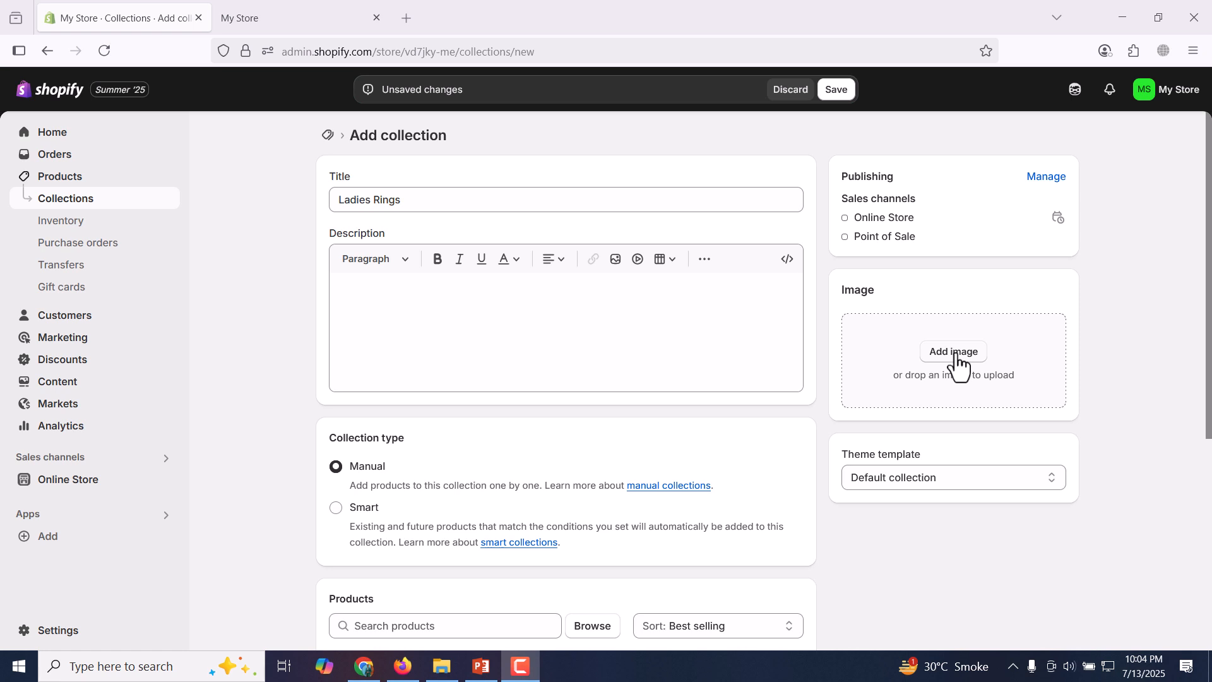
Set the uploaded PNG file named 1 as the collection's image.
{"action": "left_click", "coordinate": [954, 353]}
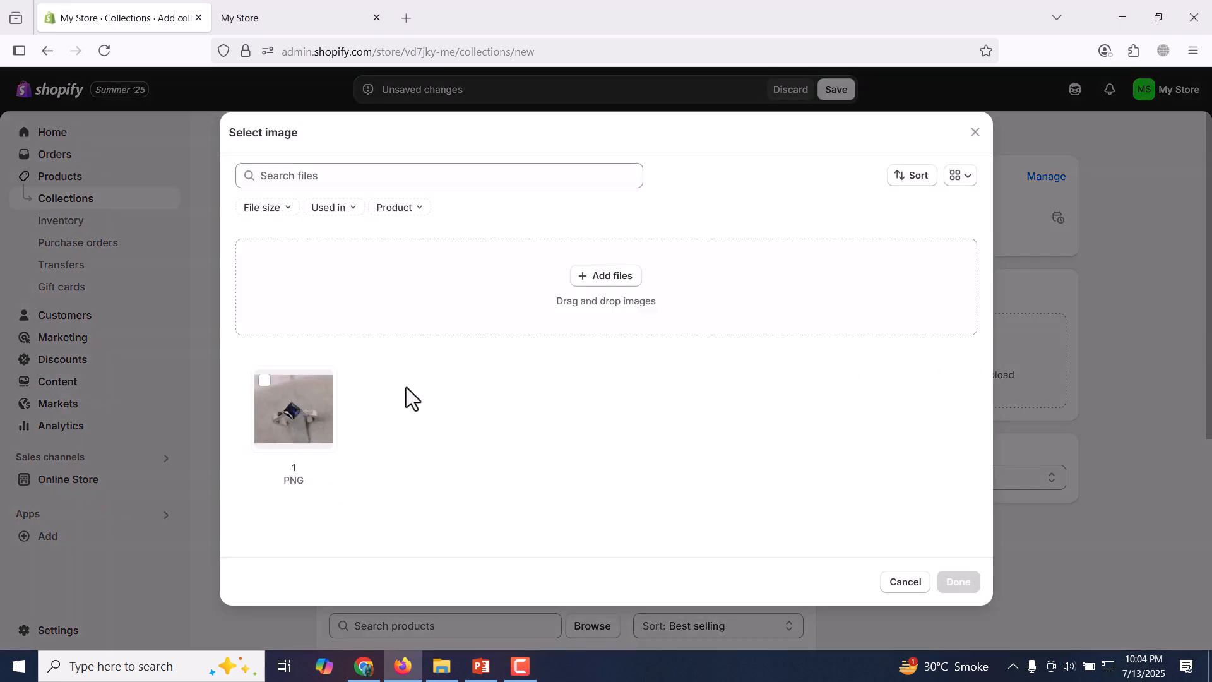
{"action": "left_click", "coordinate": [287, 416]}
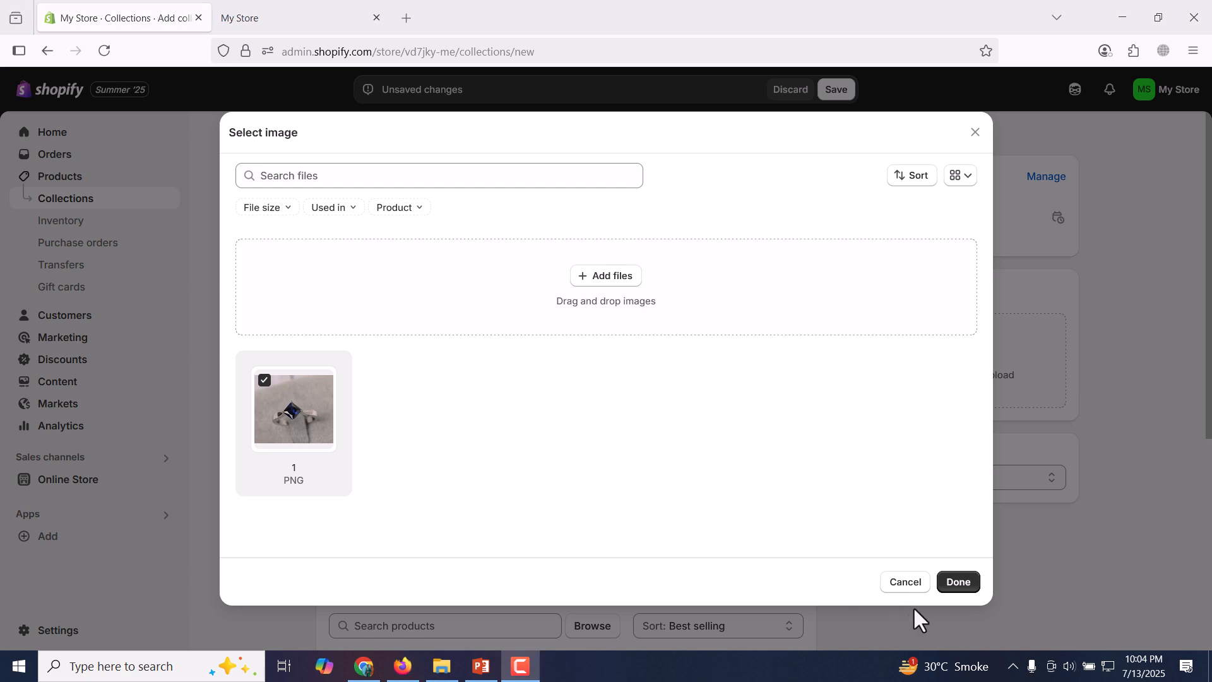
{"action": "left_click", "coordinate": [966, 581]}
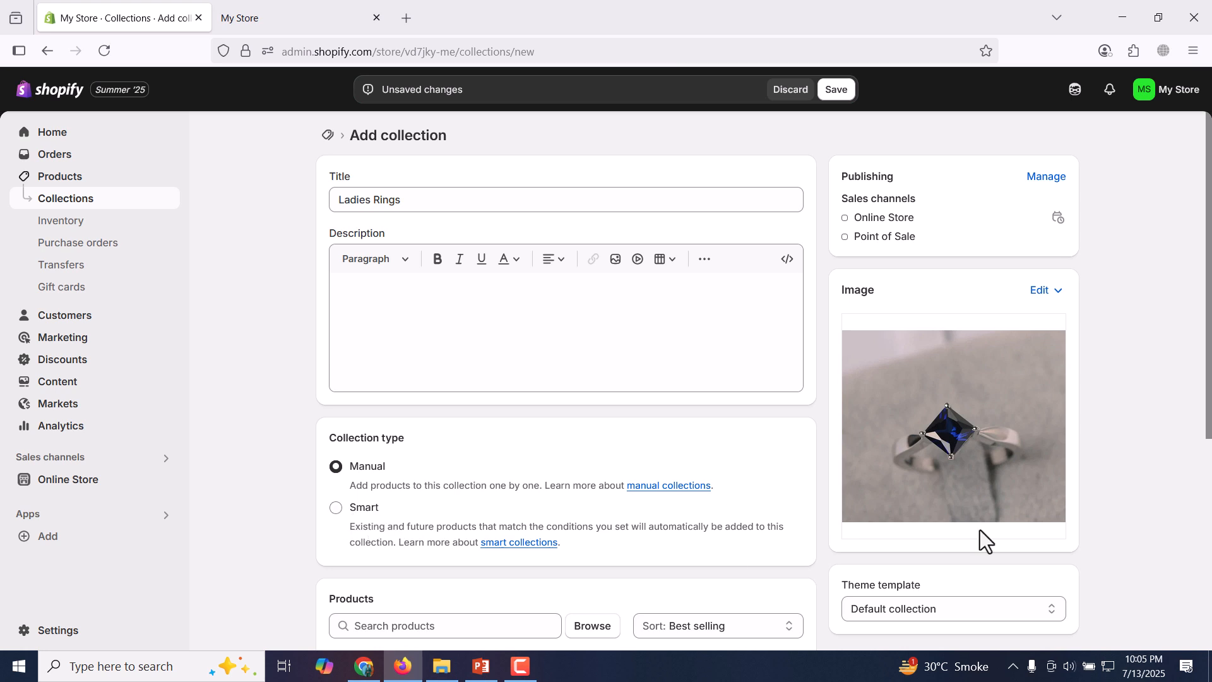
Try the Smart collection type with the condition Tag is equal to "ladies rings", clear the tag value and return to Manual.
{"action": "scroll", "coordinate": [1209, 433], "scroll_direction": "down", "scroll_amount": 3}
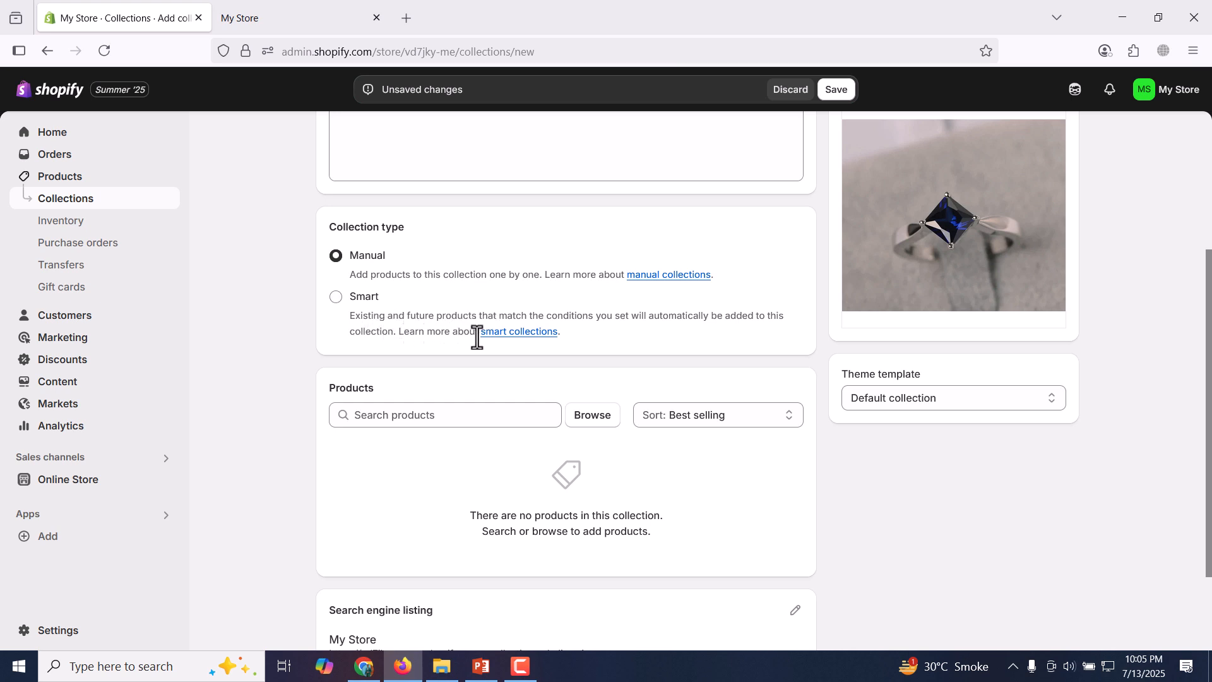
{"action": "left_click", "coordinate": [335, 298]}
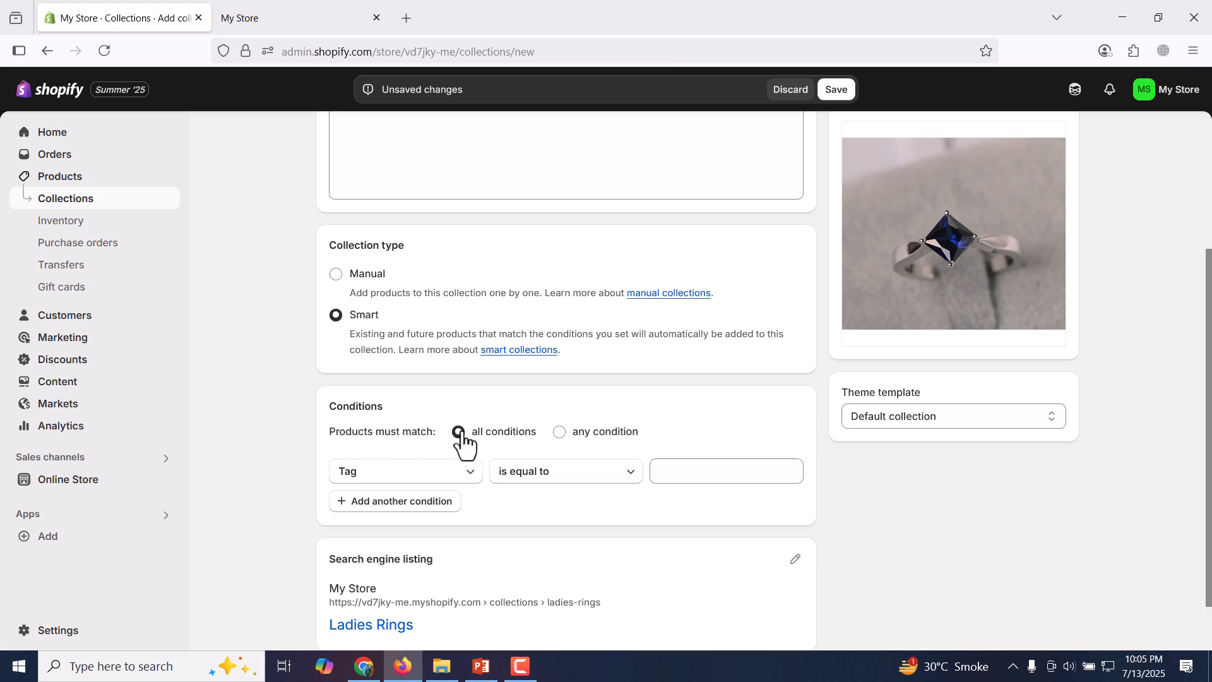
{"action": "left_click", "coordinate": [738, 475]}
{"action": "type", "text": "ladies"}
{"action": "type", "text": "gs"}
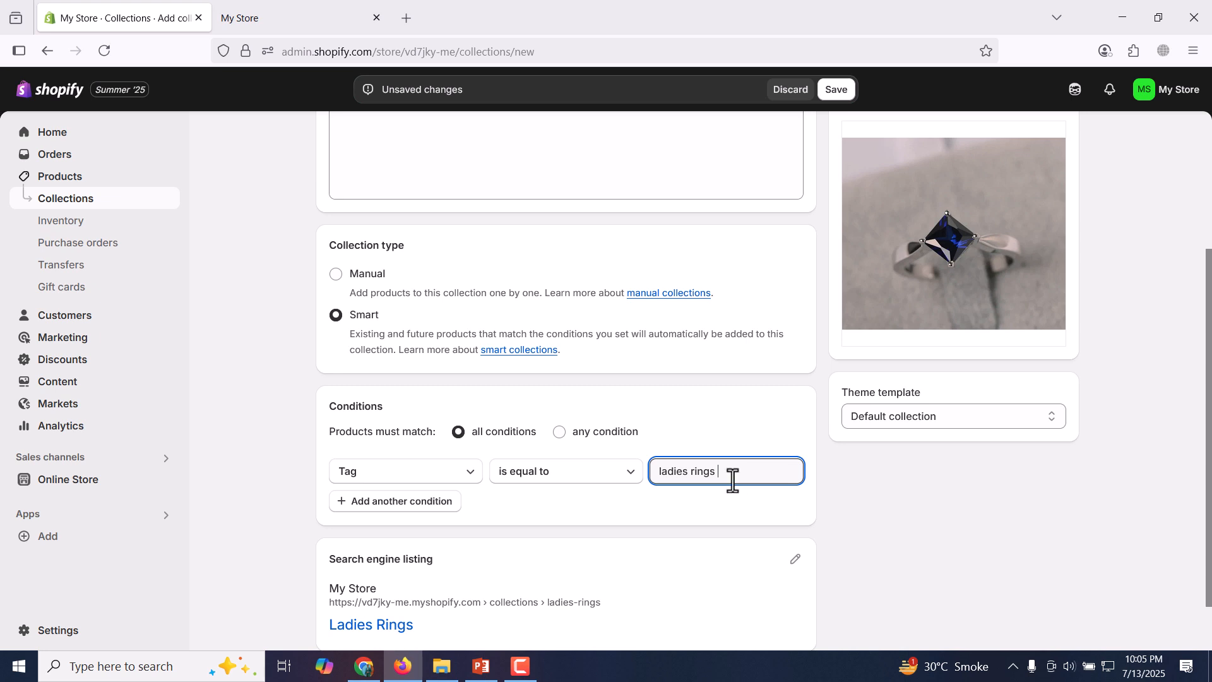
{"action": "key", "text": "ctrl+shift+Left"}
{"action": "key", "text": "ctrl+shift+Left"}
{"action": "key", "text": "BackSpace"}
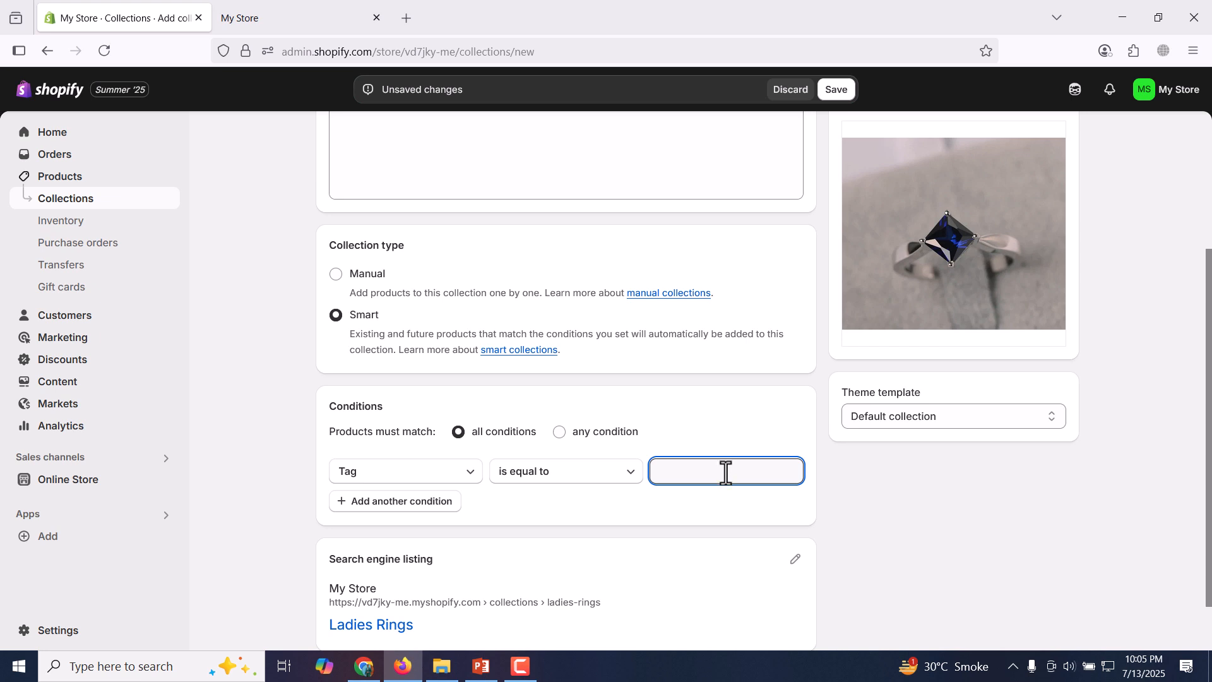
{"action": "left_click", "coordinate": [337, 275]}
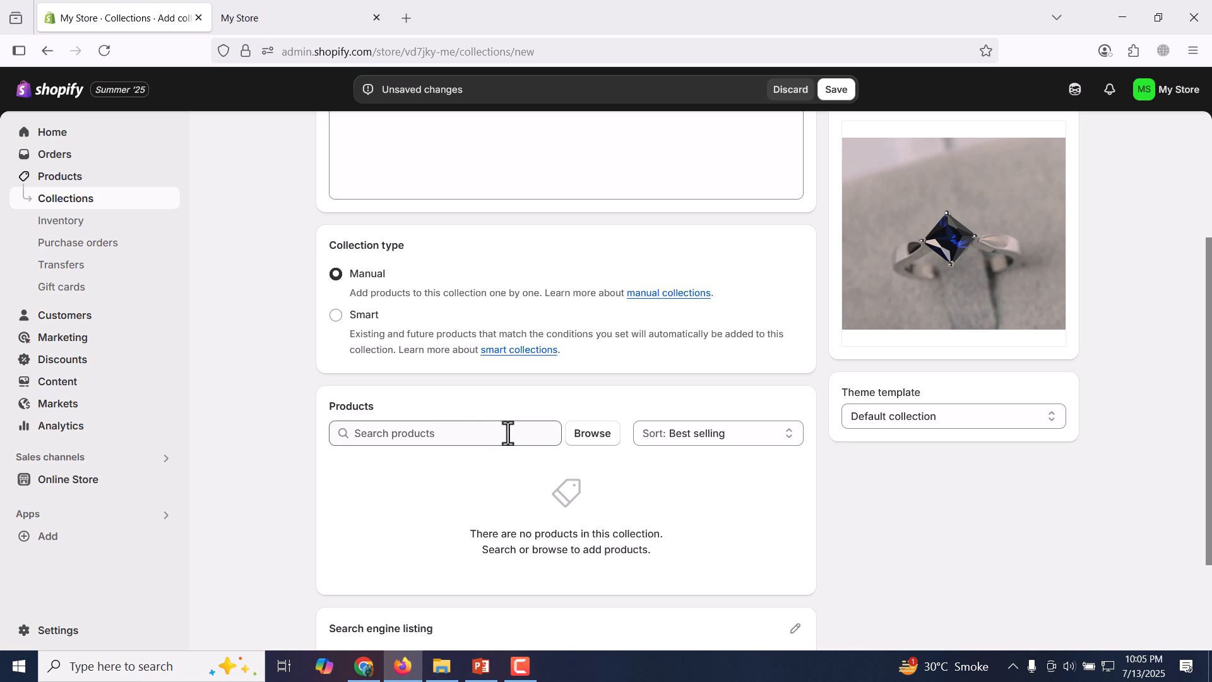
Save the manual Ladies Rings collection and view its page in the online store.
{"action": "scroll", "coordinate": [508, 433], "scroll_direction": "down", "scroll_amount": 2}
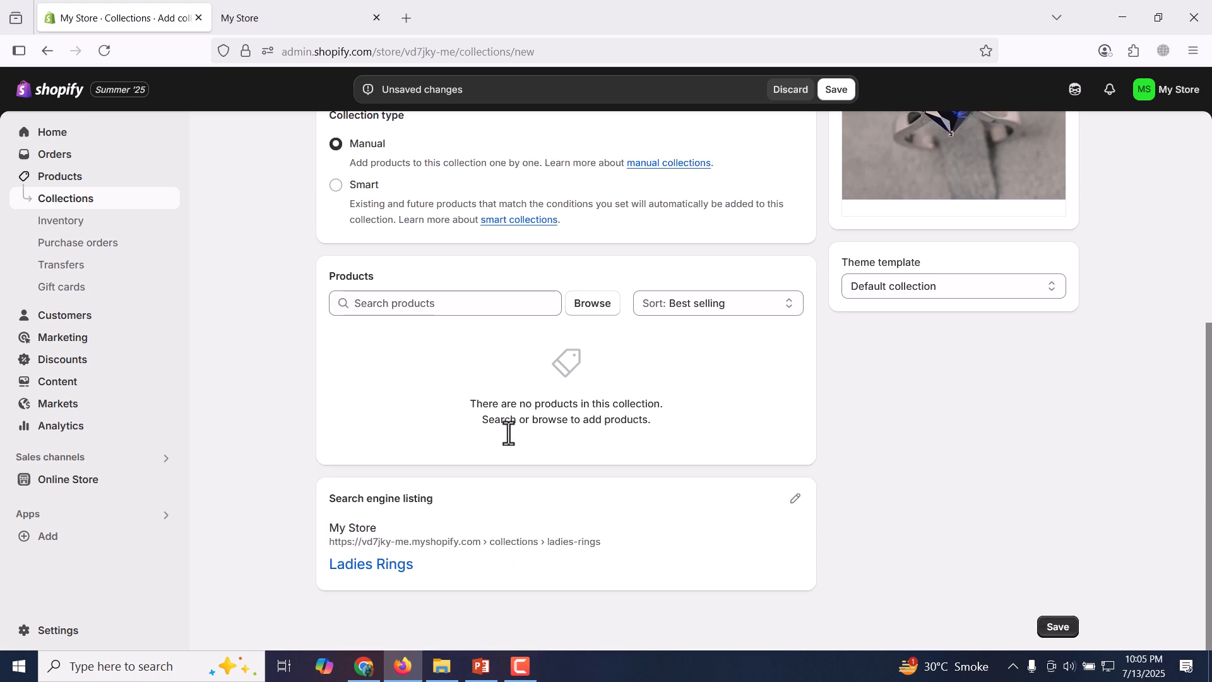
{"action": "left_click", "coordinate": [503, 308]}
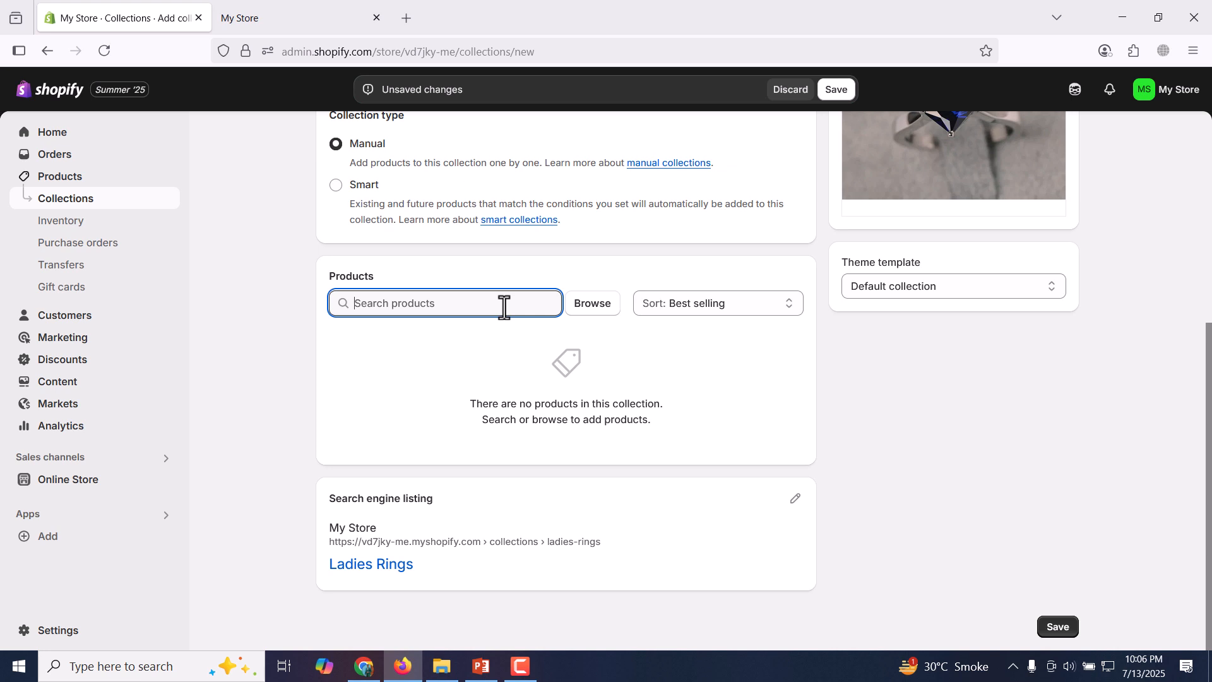
{"action": "scroll", "coordinate": [832, 351], "scroll_direction": "up", "scroll_amount": 5}
{"action": "left_click", "coordinate": [838, 92]}
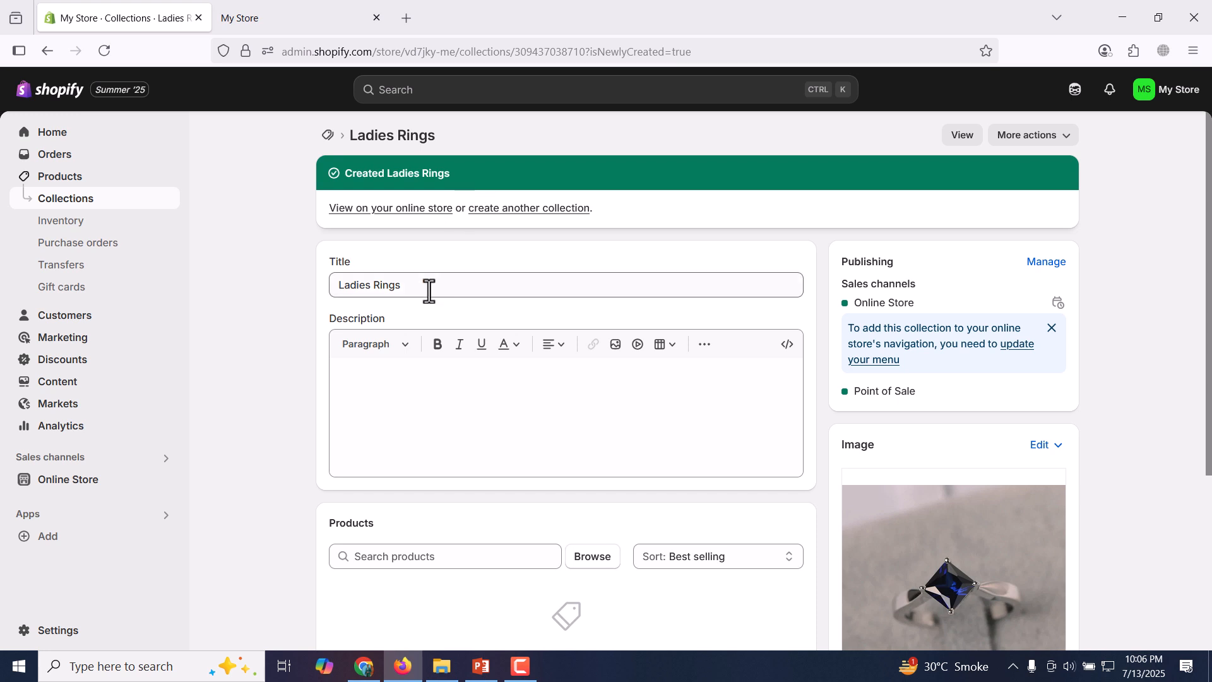
{"action": "left_click", "coordinate": [402, 213]}
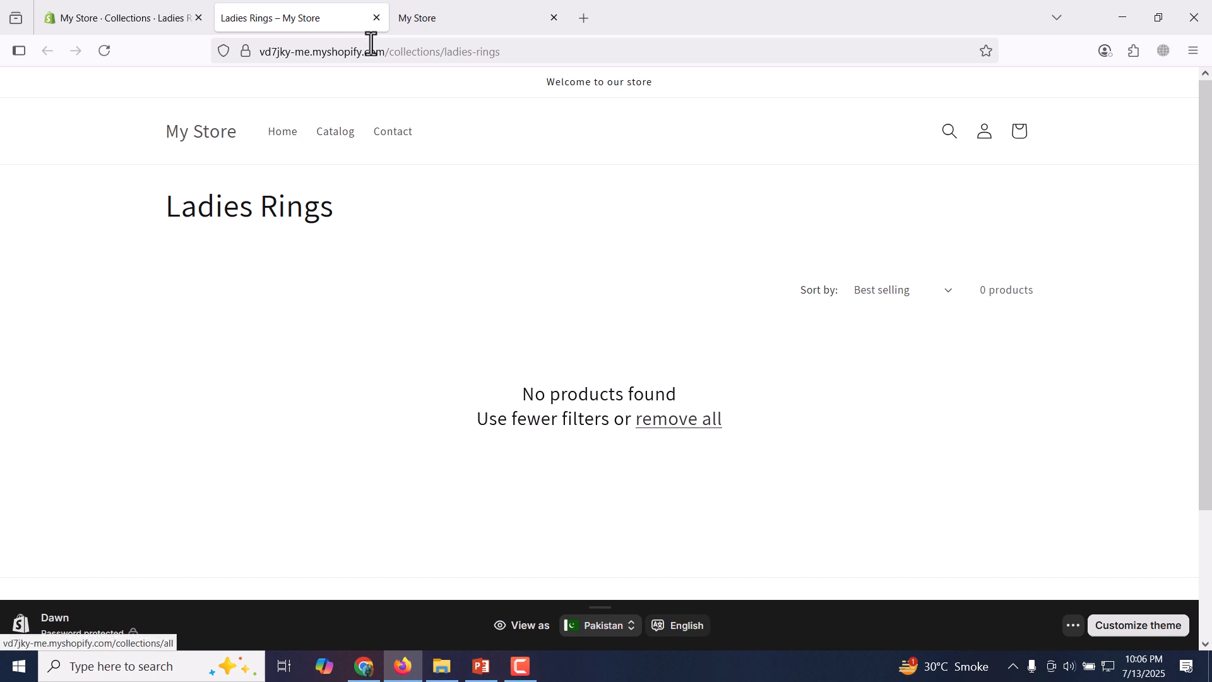
{"action": "left_click", "coordinate": [377, 18]}
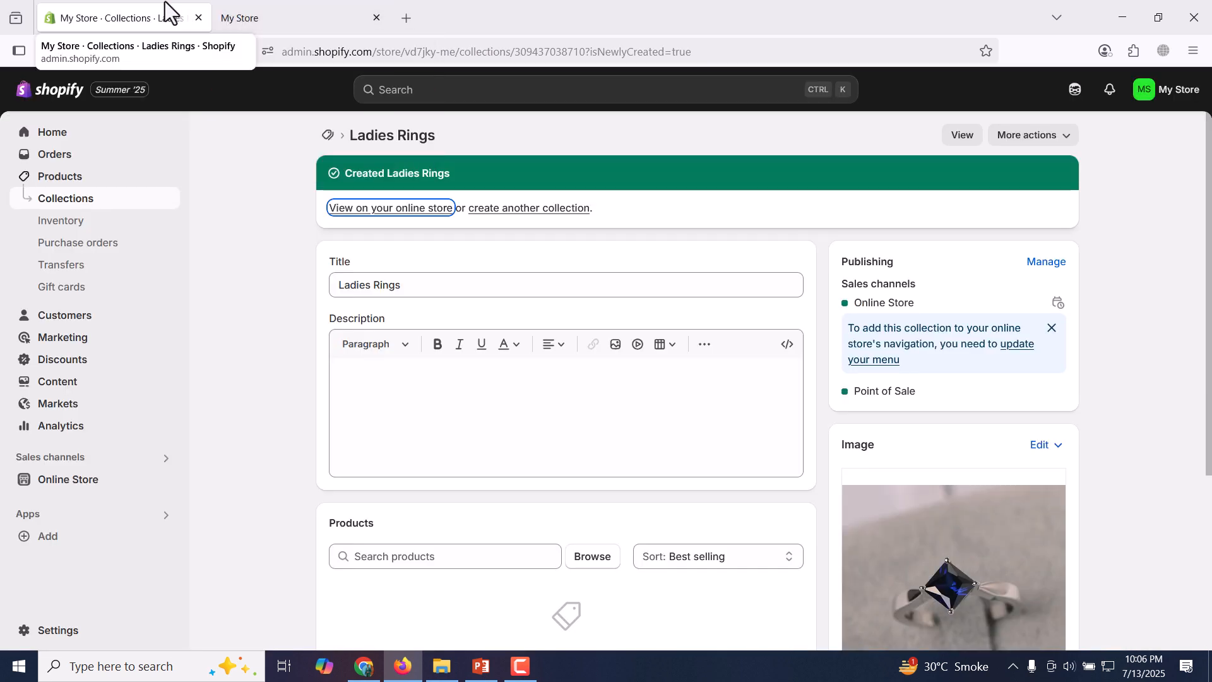
Create another manual collection titled "Gents Rings" without an image and save it.
{"action": "left_click", "coordinate": [528, 209]}
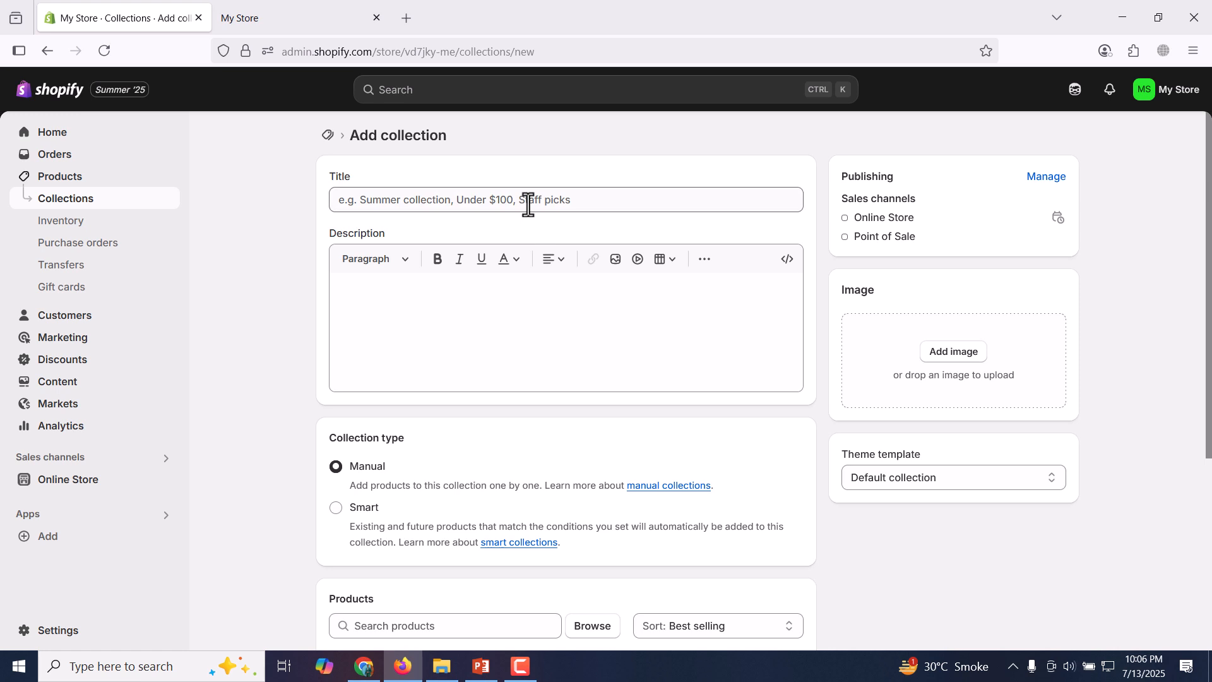
{"action": "left_click", "coordinate": [528, 203]}
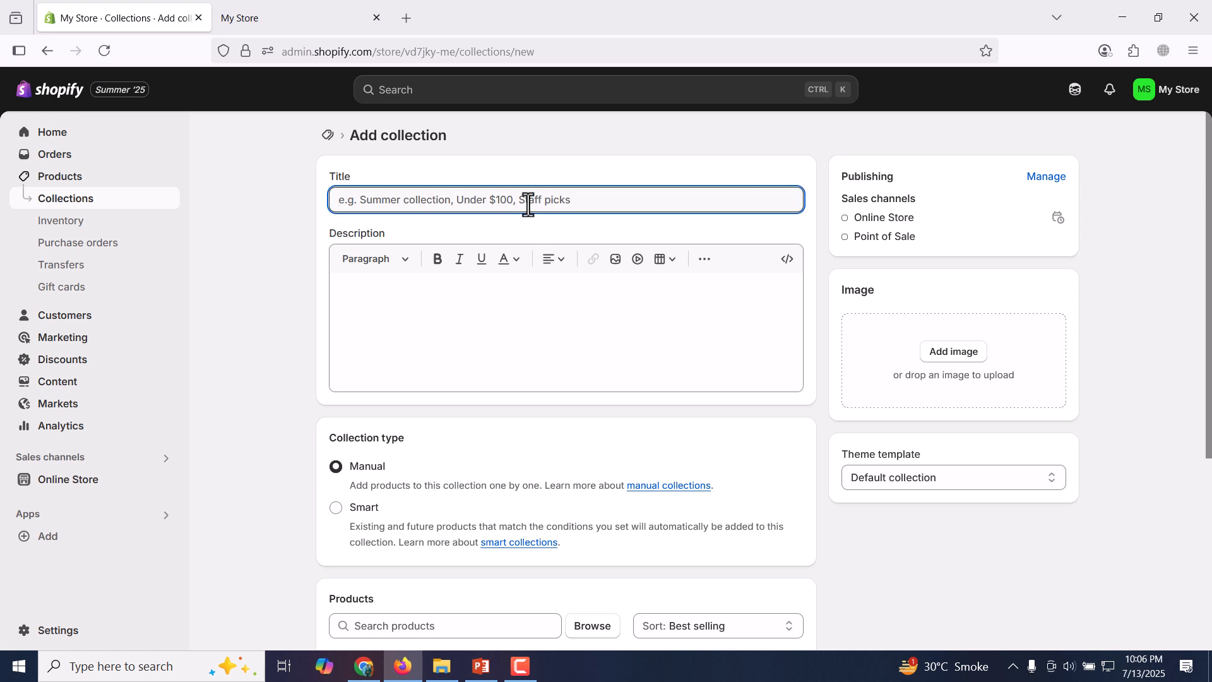
{"action": "type", "text": "Gents Rings"}
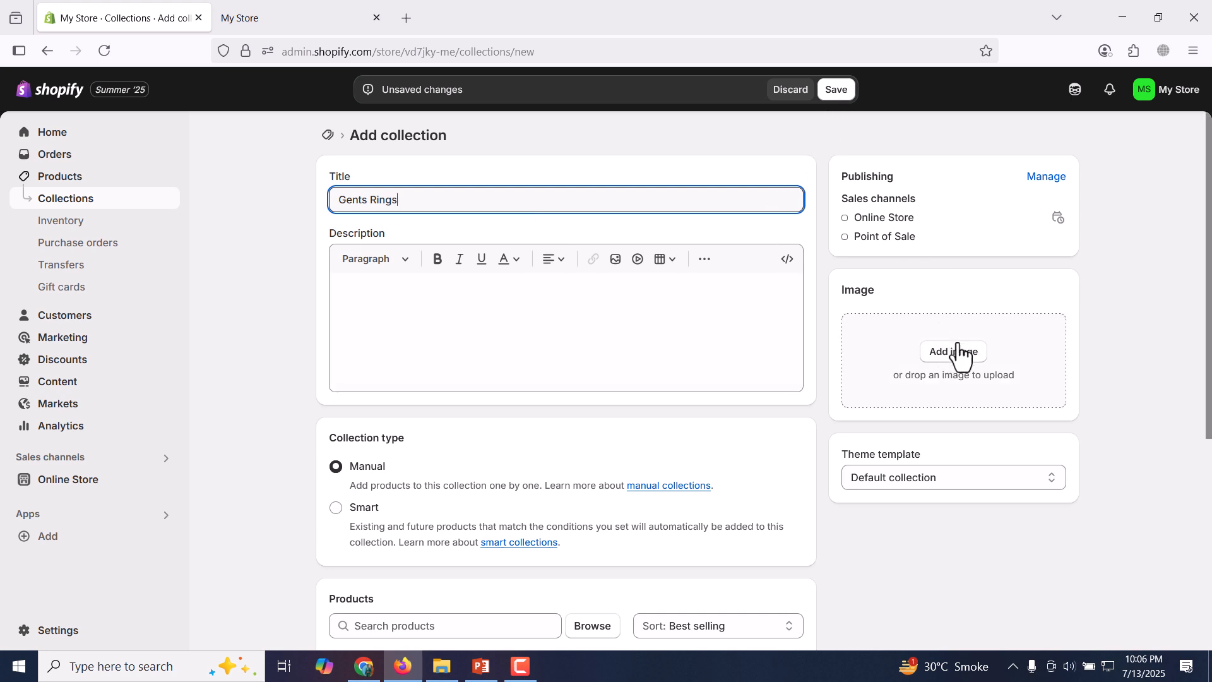
{"action": "left_click", "coordinate": [836, 89]}
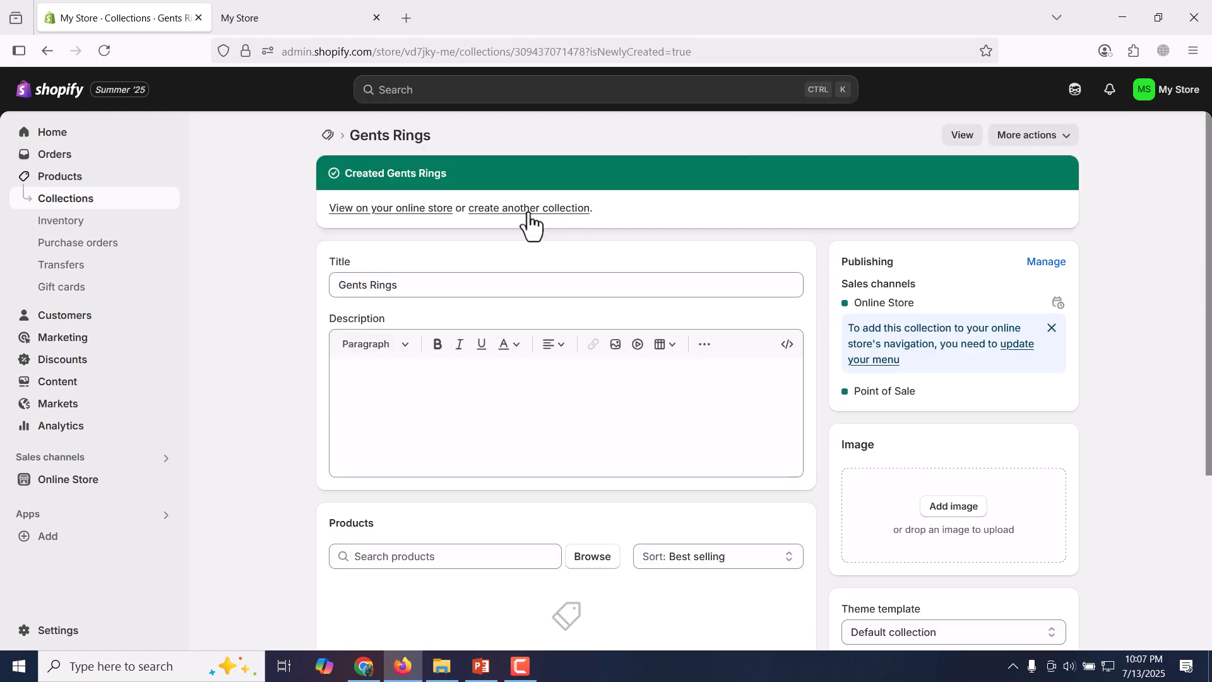
Create another manual collection titled "Ladies bracelets" and save it.
{"action": "left_click", "coordinate": [529, 209]}
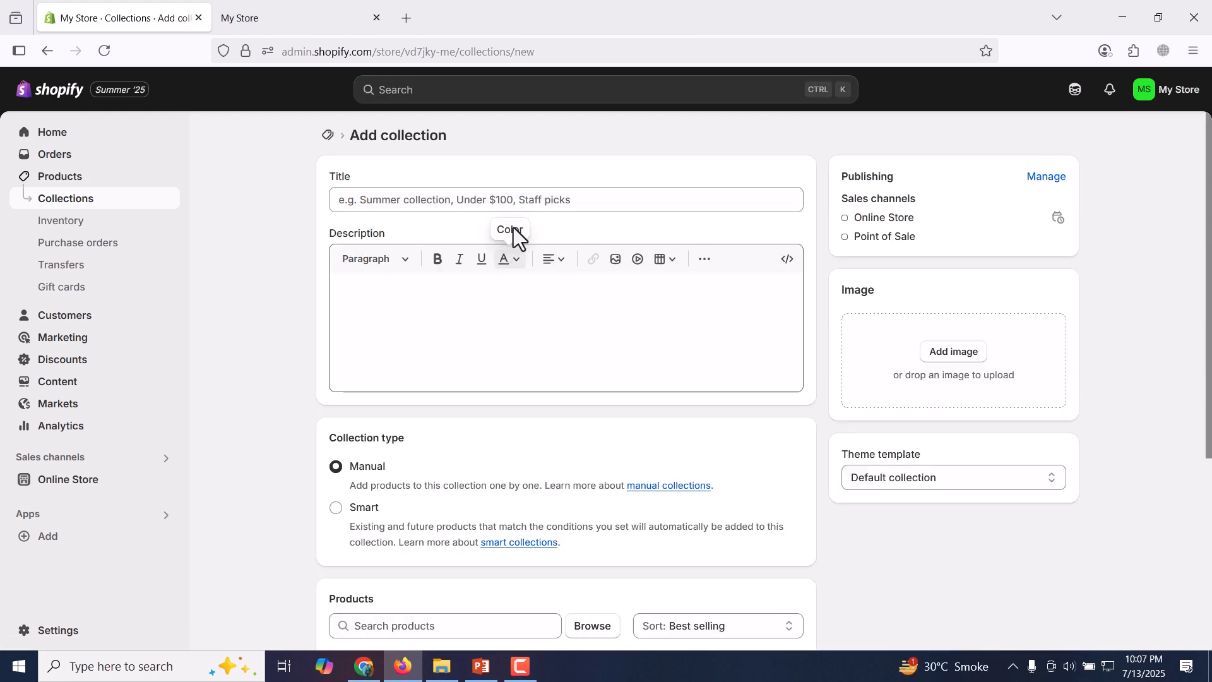
{"action": "left_click", "coordinate": [532, 202]}
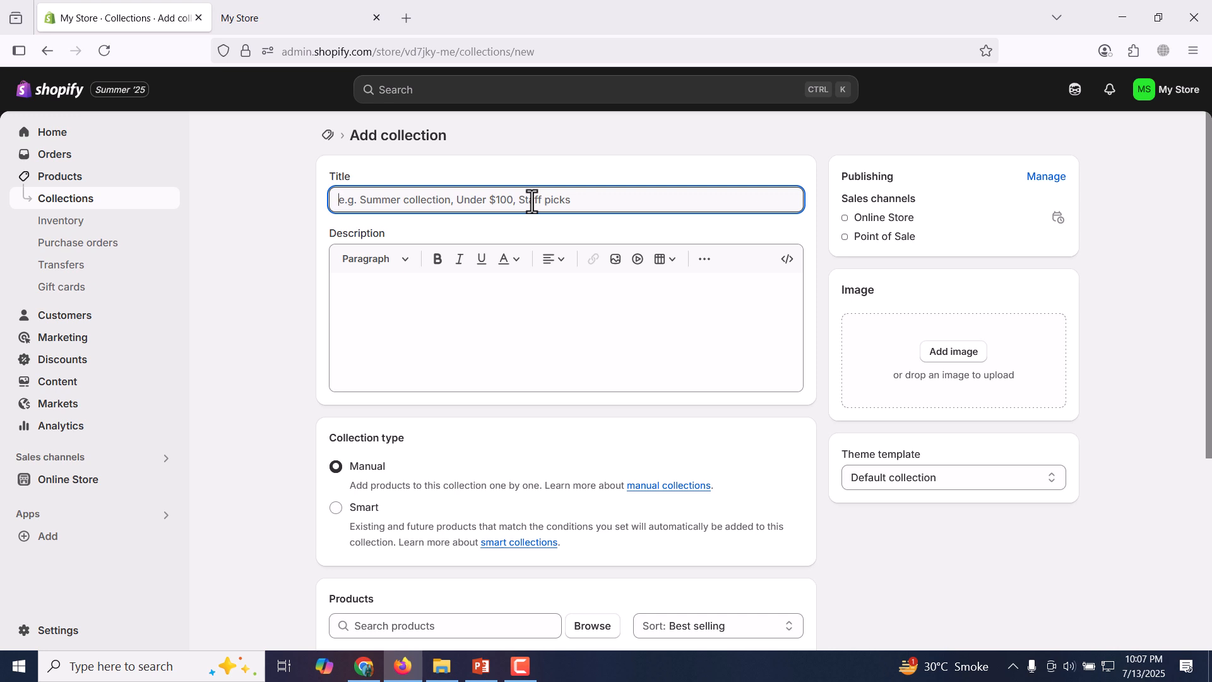
{"action": "type", "text": "LAdies "}
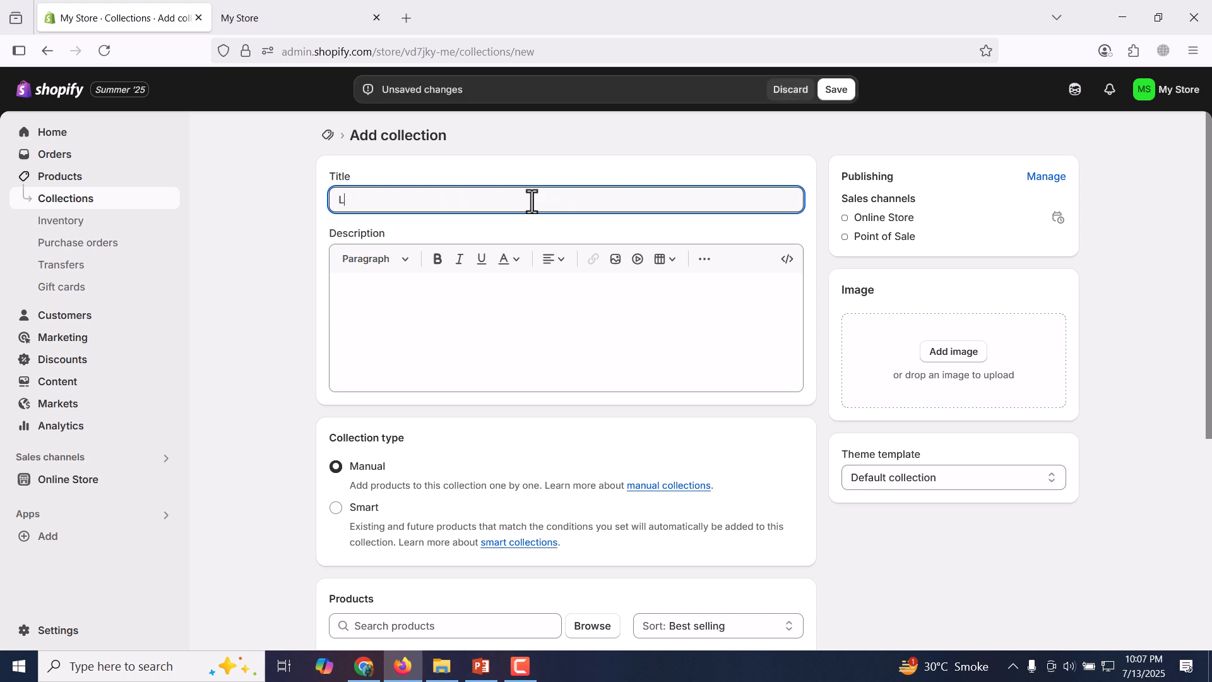
{"action": "type", "text": "dies bracelets"}
{"action": "left_click", "coordinate": [836, 90]}
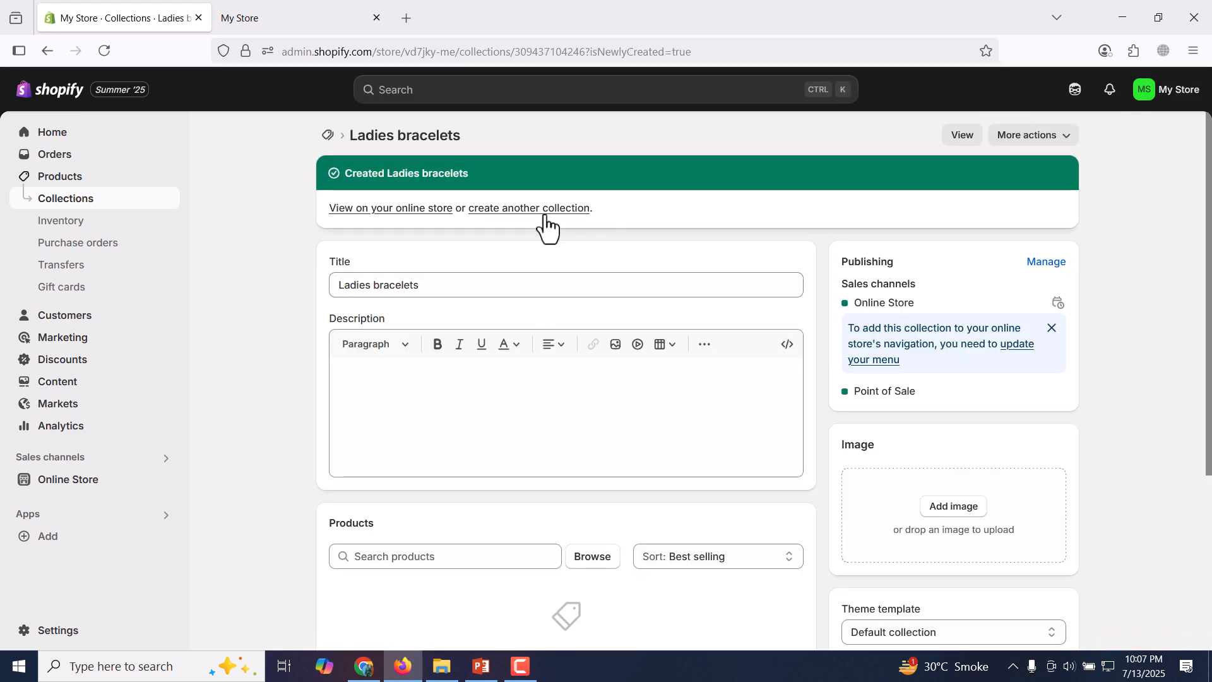
Create another manual collection titled "Gents Bracelets" and save it.
{"action": "left_click", "coordinate": [544, 211]}
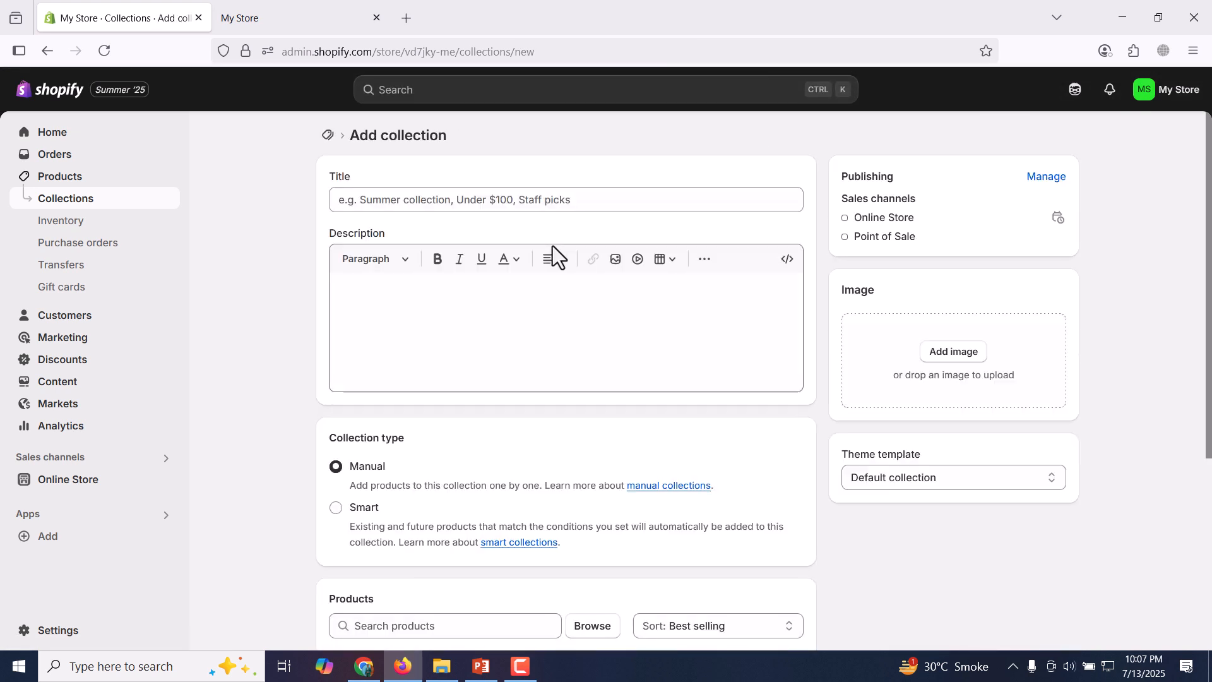
{"action": "left_click", "coordinate": [554, 204]}
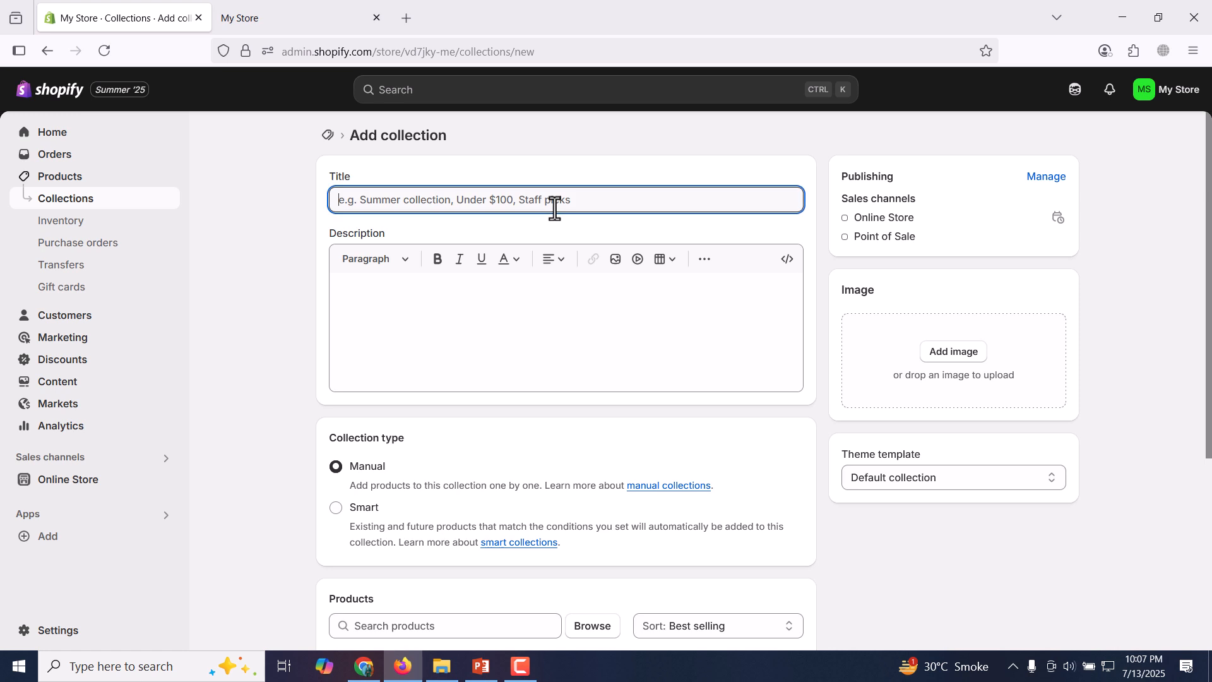
{"action": "type", "text": "Gents"}
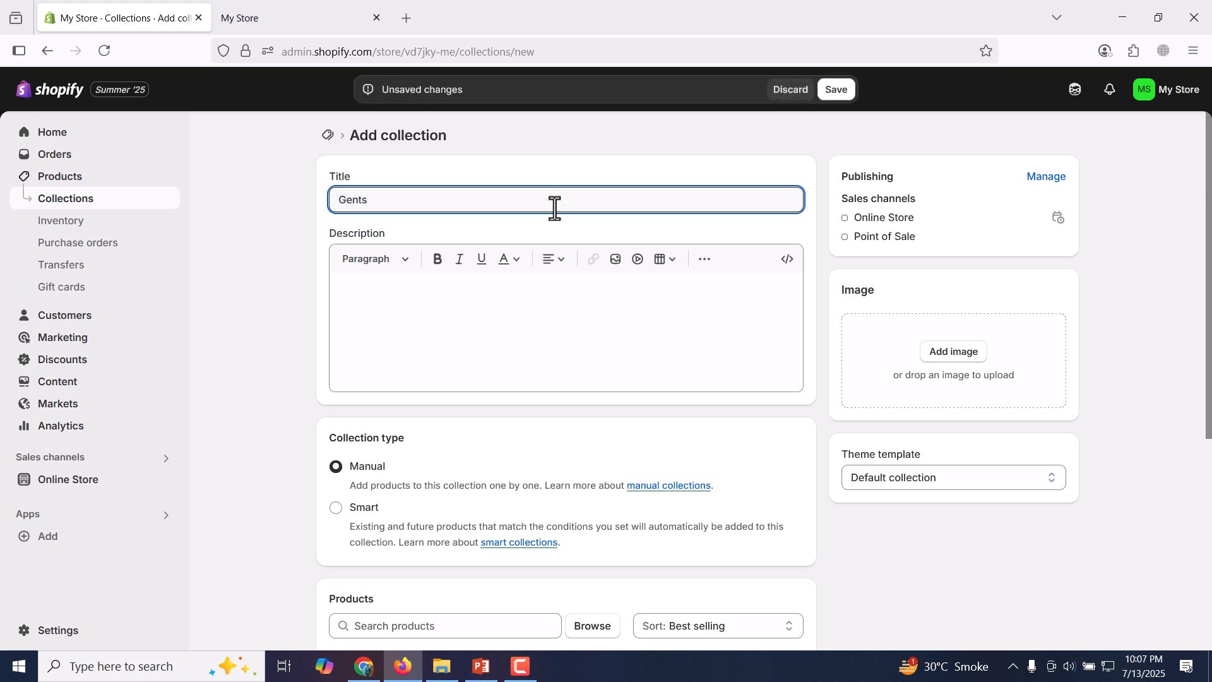
{"action": "type", "text": " Bracelets"}
{"action": "left_click", "coordinate": [836, 90]}
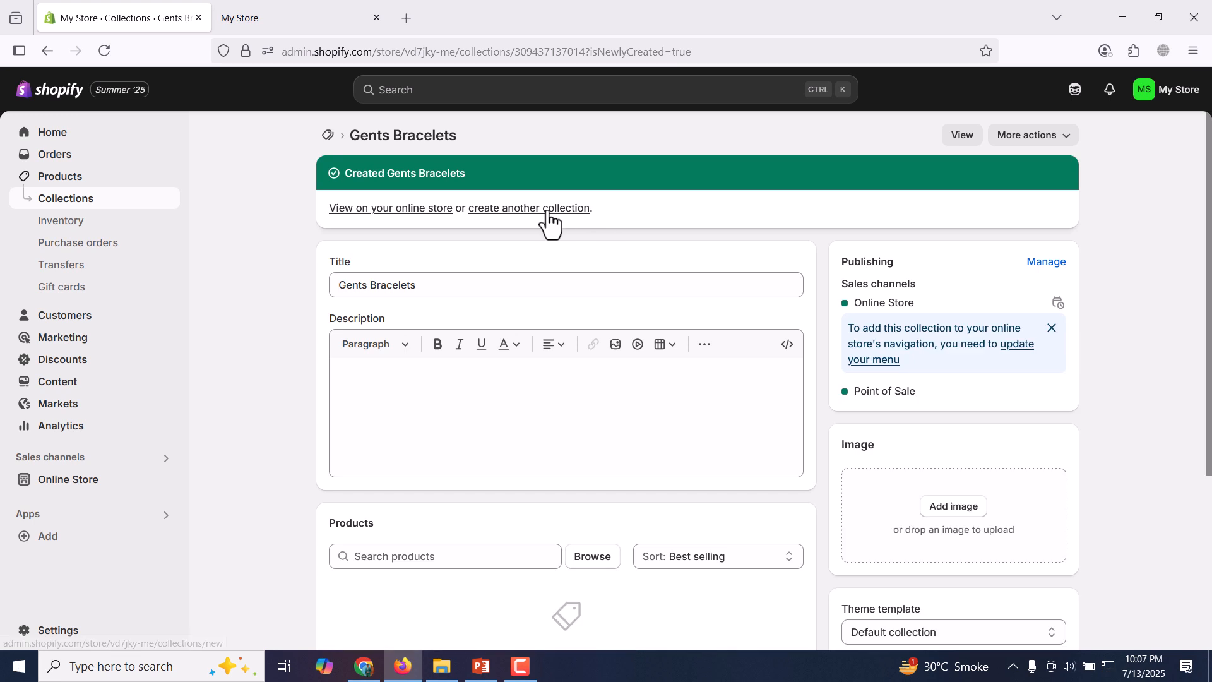
Create another manual collection titled "Ladies chains" and save it.
{"action": "left_click", "coordinate": [548, 210]}
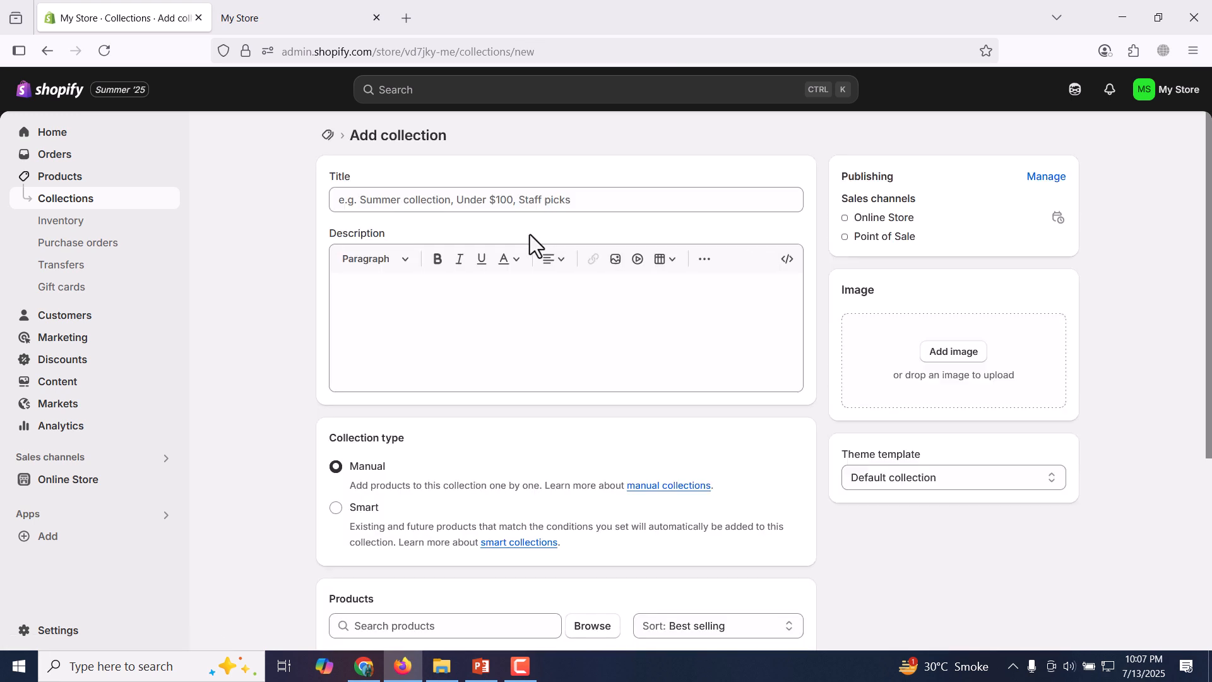
{"action": "left_click", "coordinate": [524, 206]}
{"action": "type", "text": "Ladies chains"}
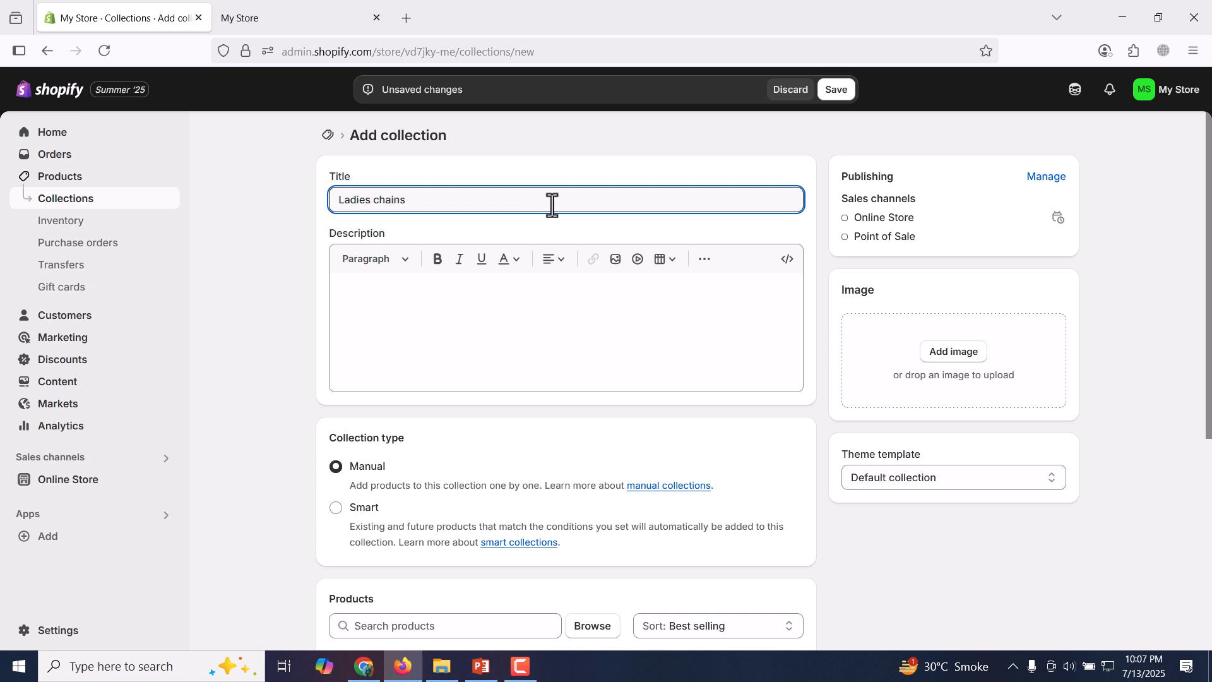
{"action": "left_click", "coordinate": [836, 94]}
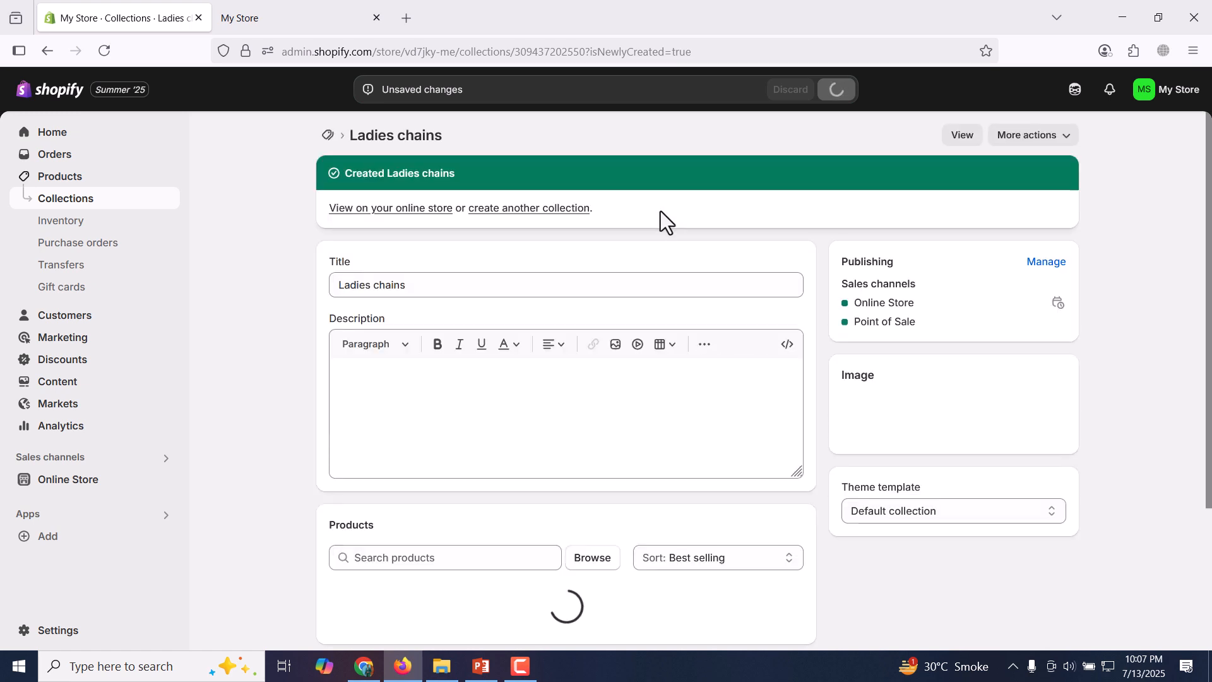
Create another manual collection titled "gents chains" and save it.
{"action": "left_click", "coordinate": [509, 285]}
{"action": "left_click", "coordinate": [535, 210]}
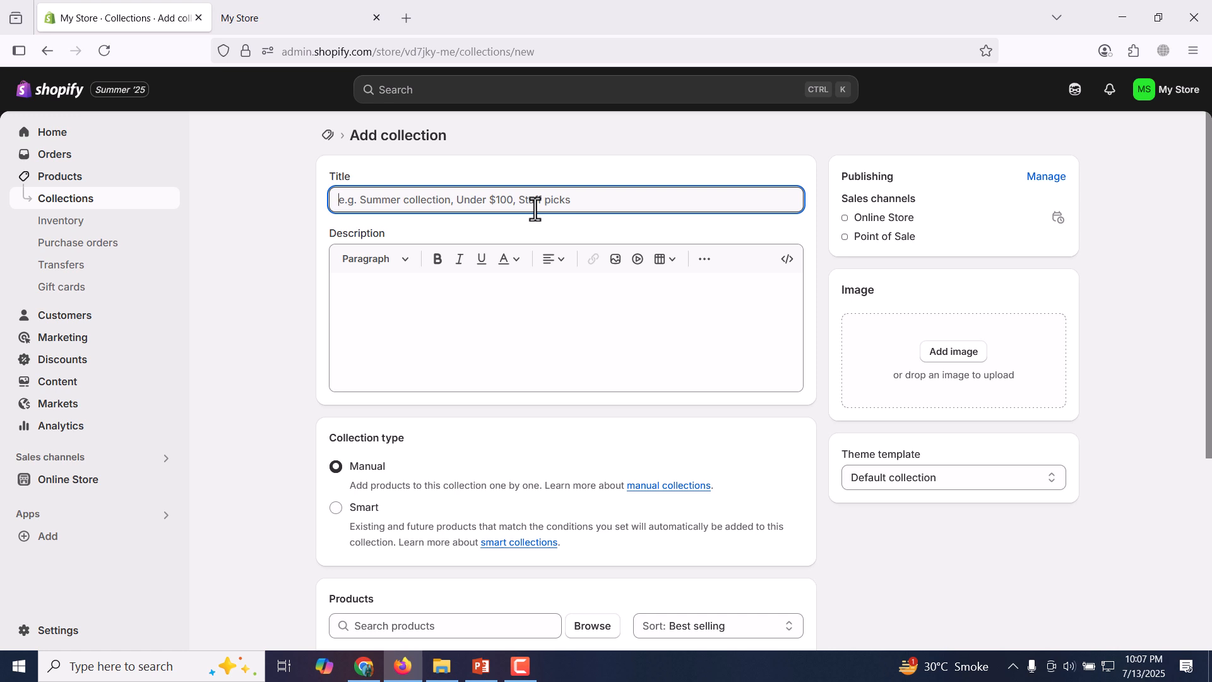
{"action": "type", "text": "gents chains"}
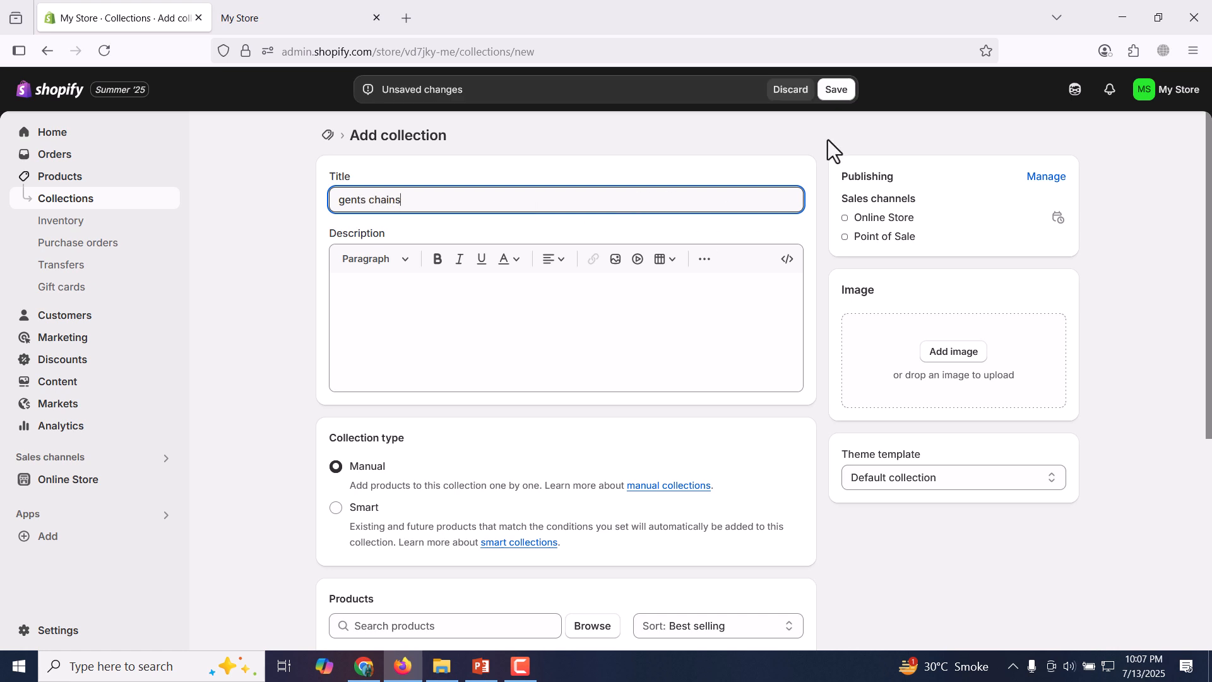
{"action": "left_click", "coordinate": [845, 95]}
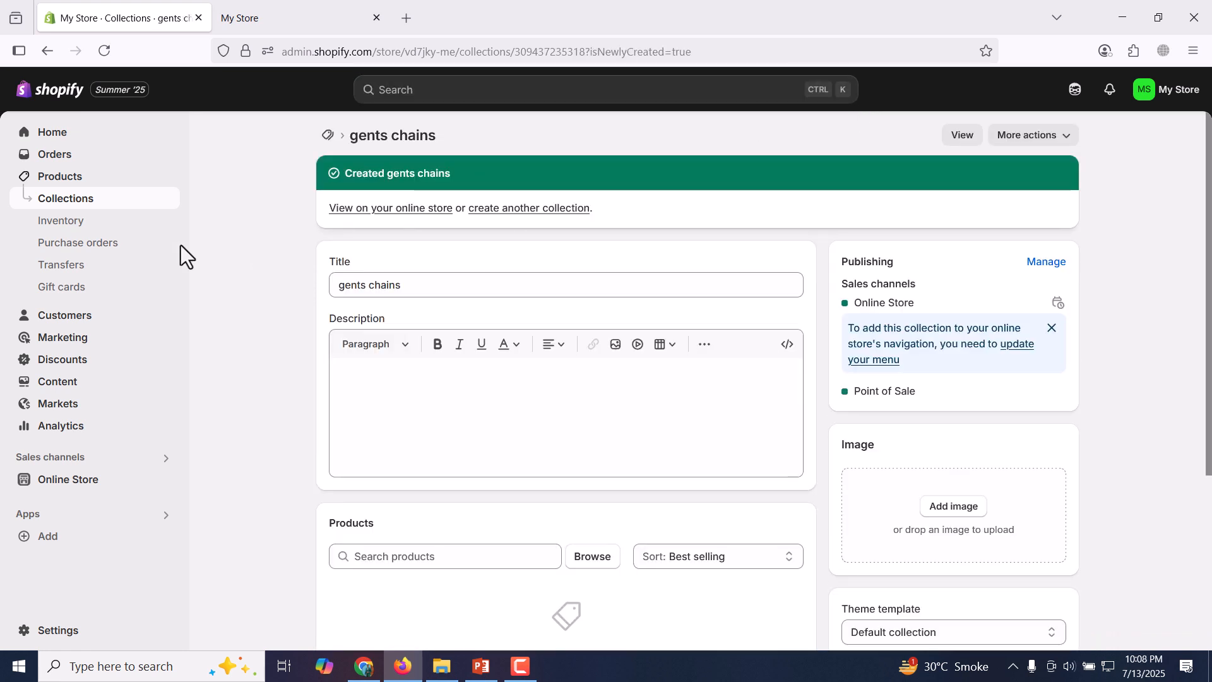
Delete the default Home page collection from the store's list of collections.
{"action": "left_click", "coordinate": [98, 201]}
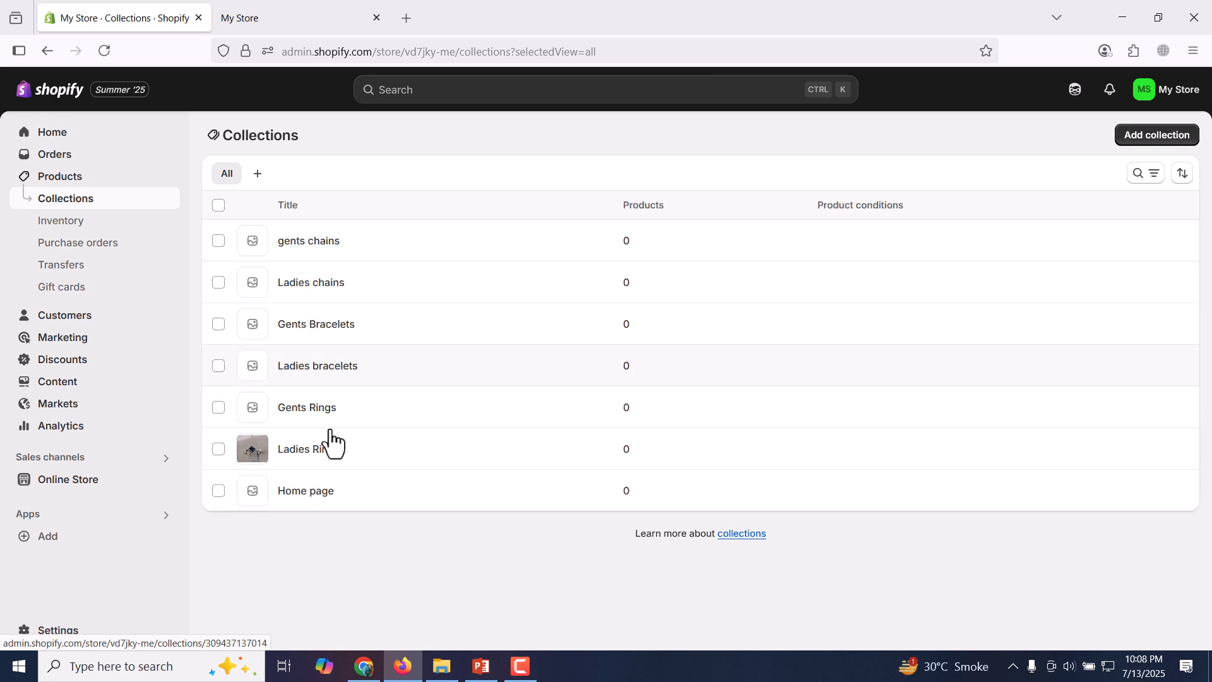
{"action": "left_click", "coordinate": [218, 490]}
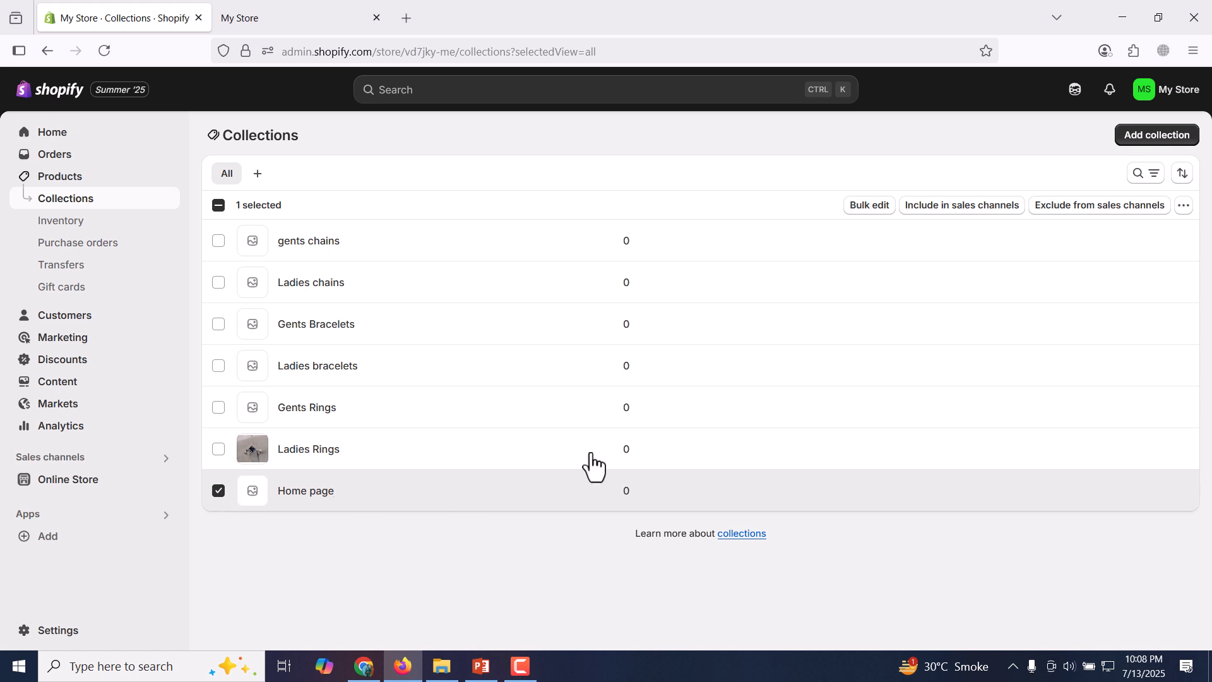
{"action": "left_click", "coordinate": [1182, 206]}
{"action": "left_click", "coordinate": [1159, 238]}
{"action": "left_click", "coordinate": [742, 401]}
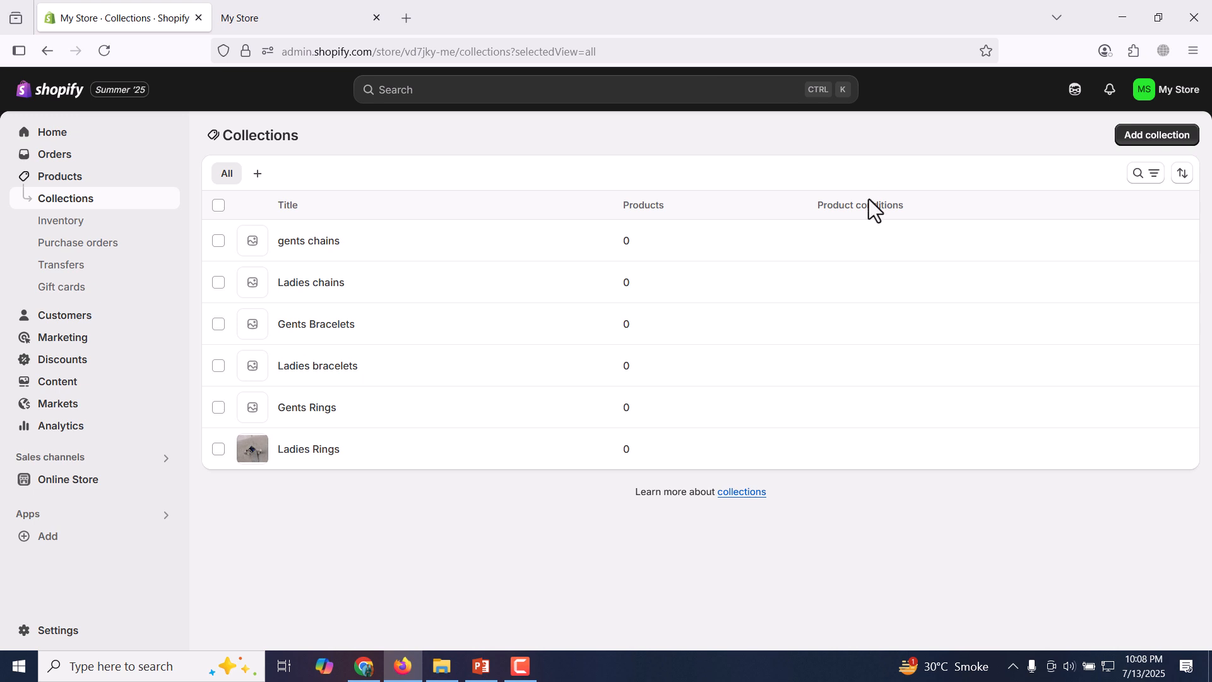
Start a new product and title it "Ladies Silver ring with blue zircon stone".
{"action": "left_click", "coordinate": [106, 183]}
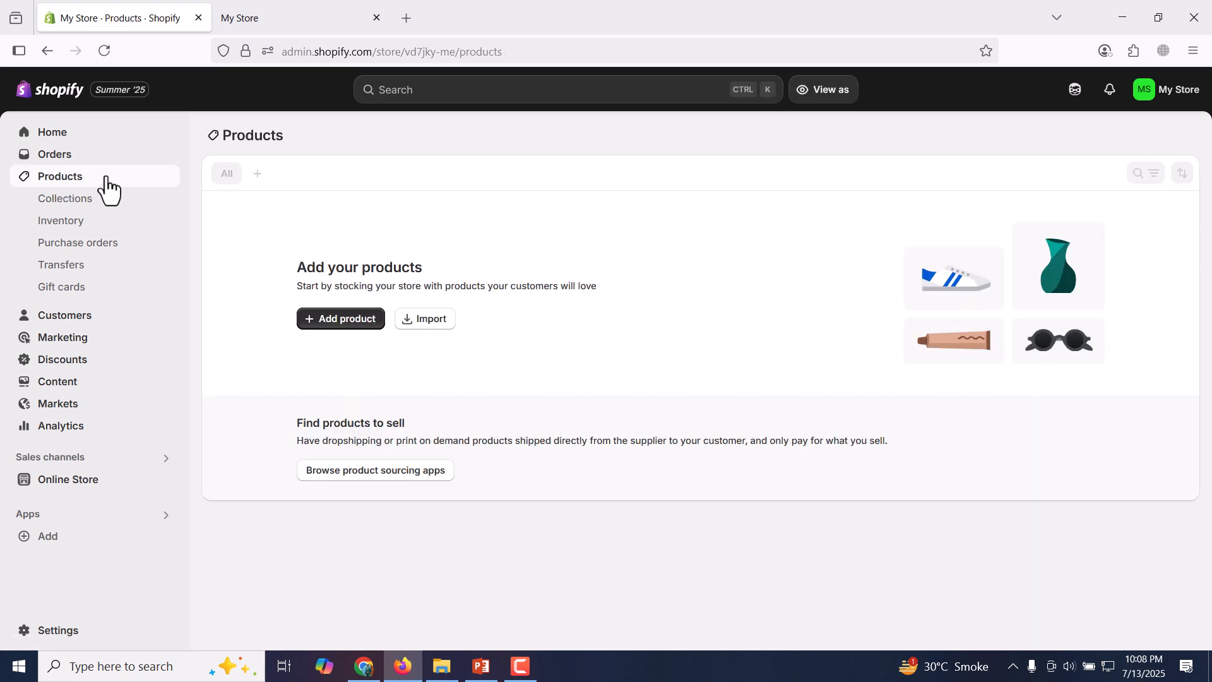
{"action": "left_click", "coordinate": [321, 323]}
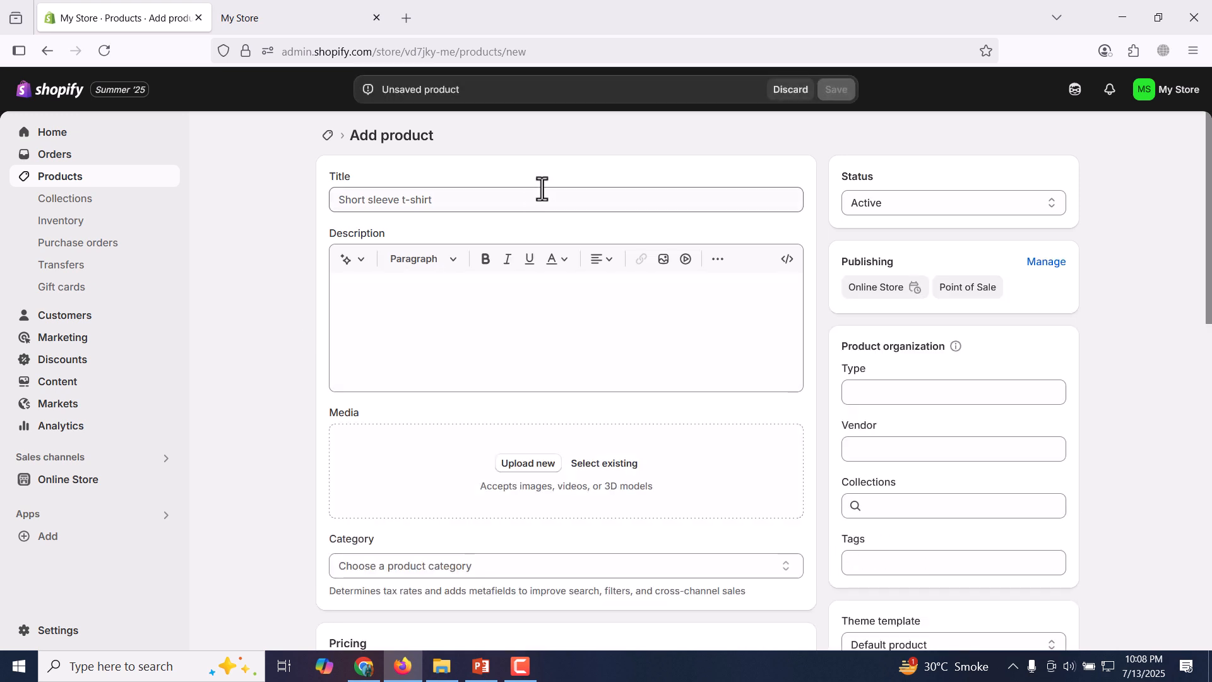
{"action": "left_click", "coordinate": [532, 198]}
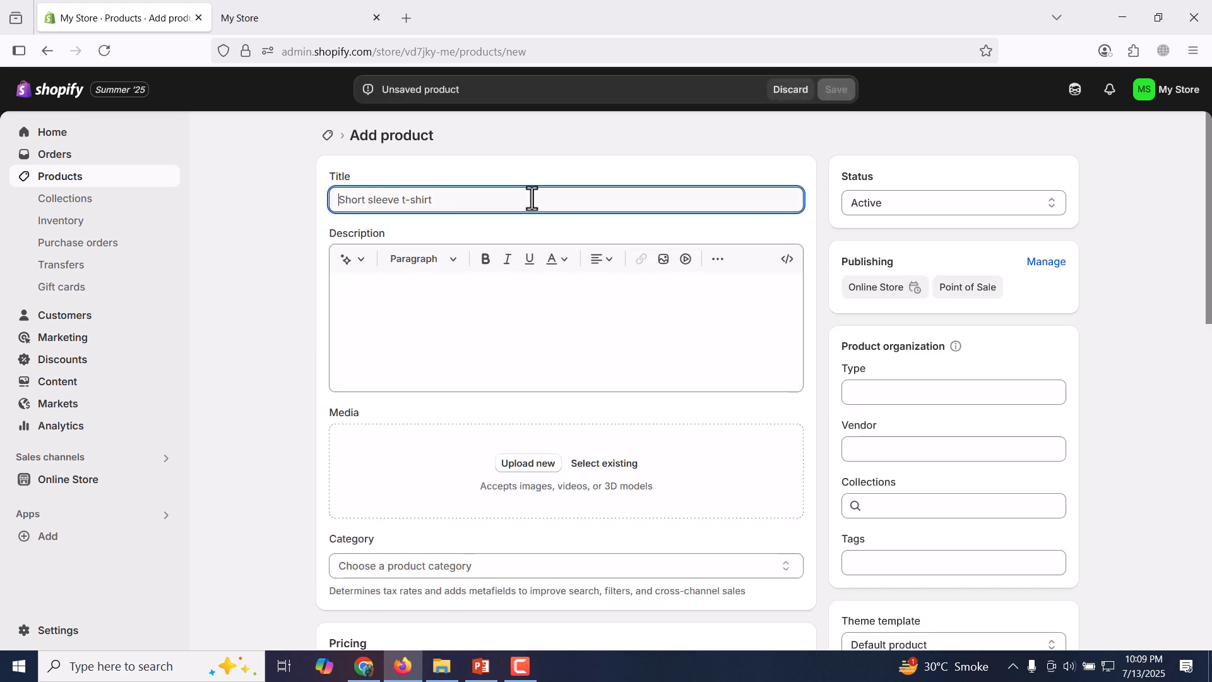
{"action": "type", "text": "Ladie"}
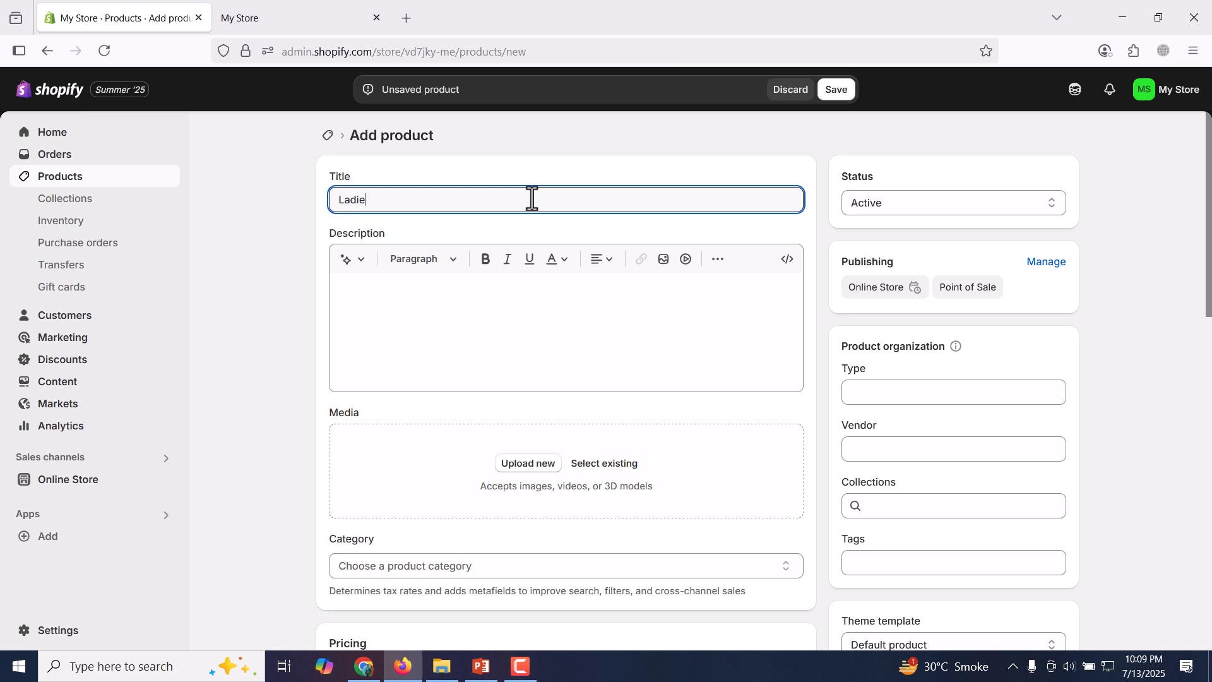
{"action": "type", "text": "s Silver ring with blu"}
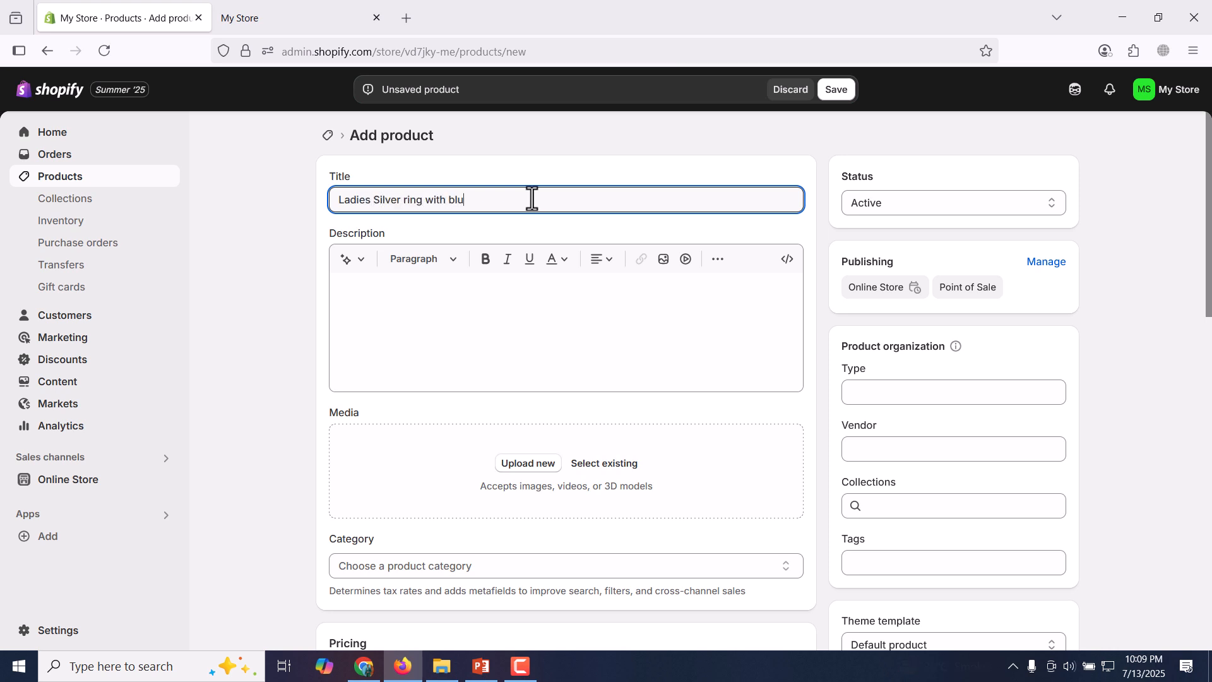
{"action": "type", "text": "e zircon stone"}
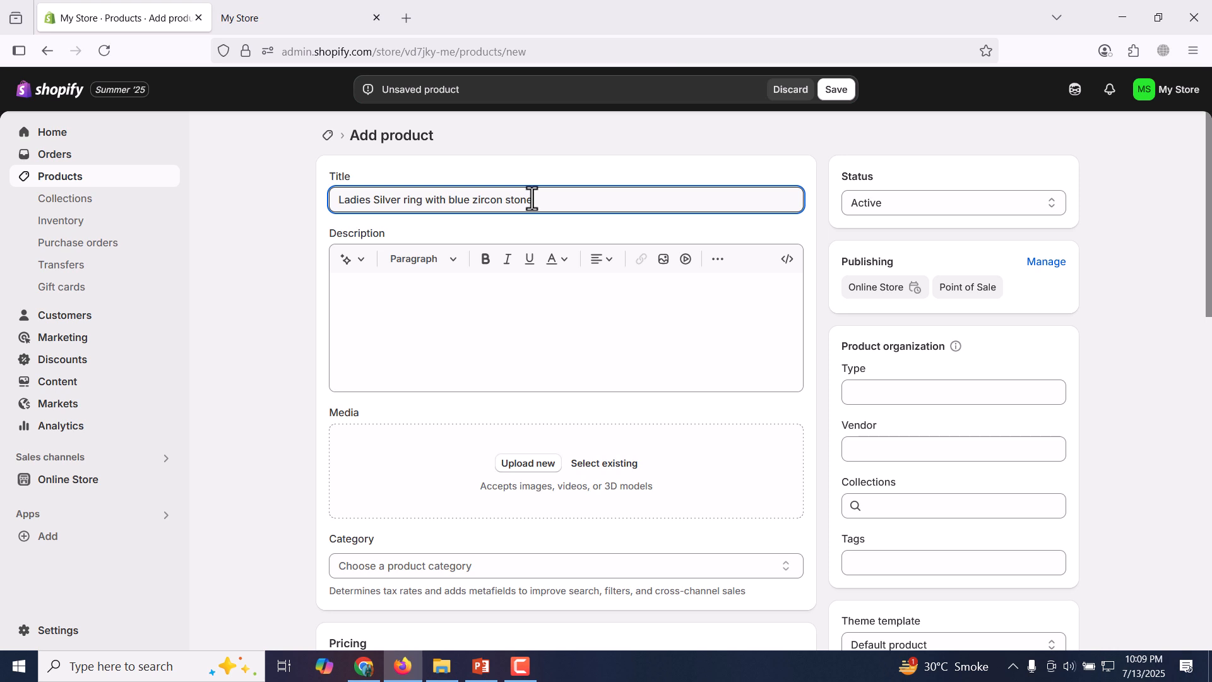
{"action": "left_click", "coordinate": [522, 317]}
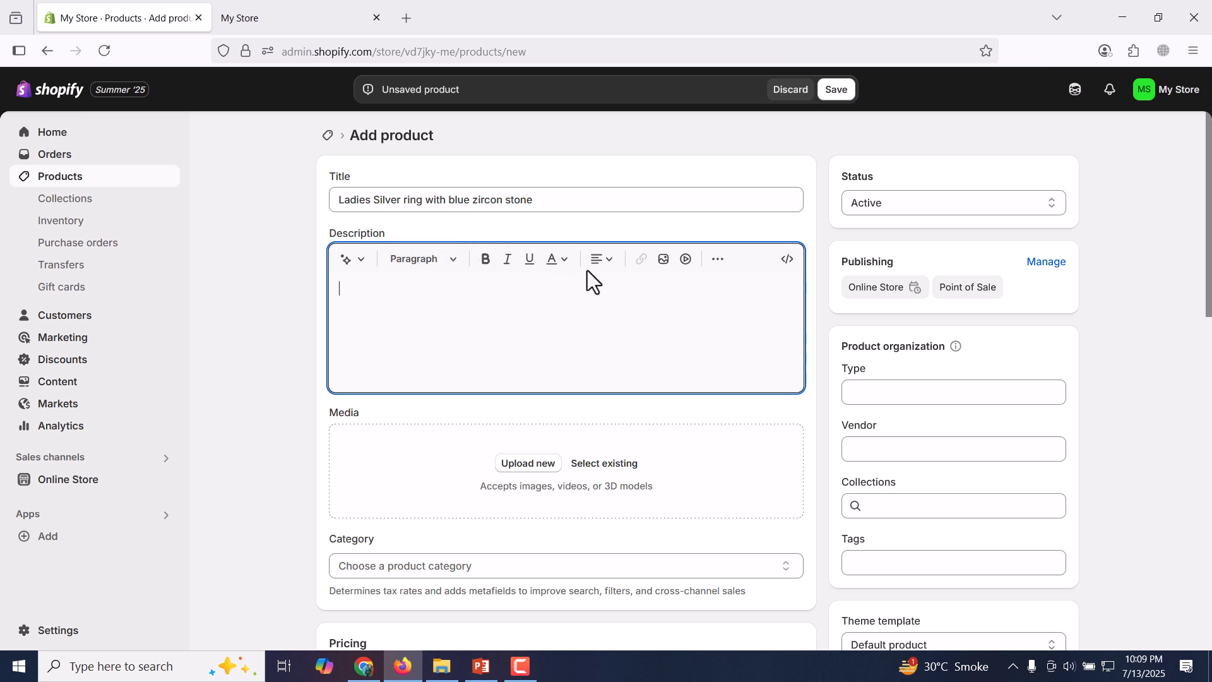
{"action": "left_click", "coordinate": [456, 265]}
{"action": "left_click", "coordinate": [457, 268]}
{"action": "left_click", "coordinate": [610, 270]}
{"action": "left_click", "coordinate": [610, 270]}
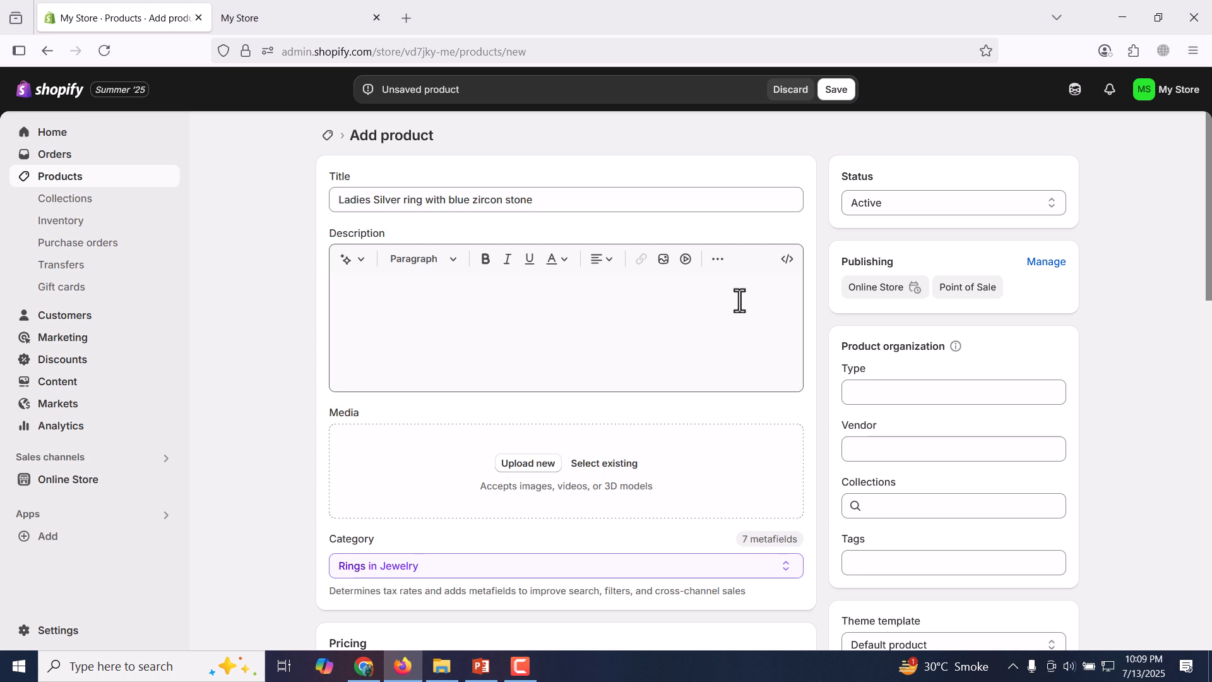
Upload the images 1 and 2 from the moissanite rings folder as the product's media.
{"action": "left_click", "coordinate": [534, 466]}
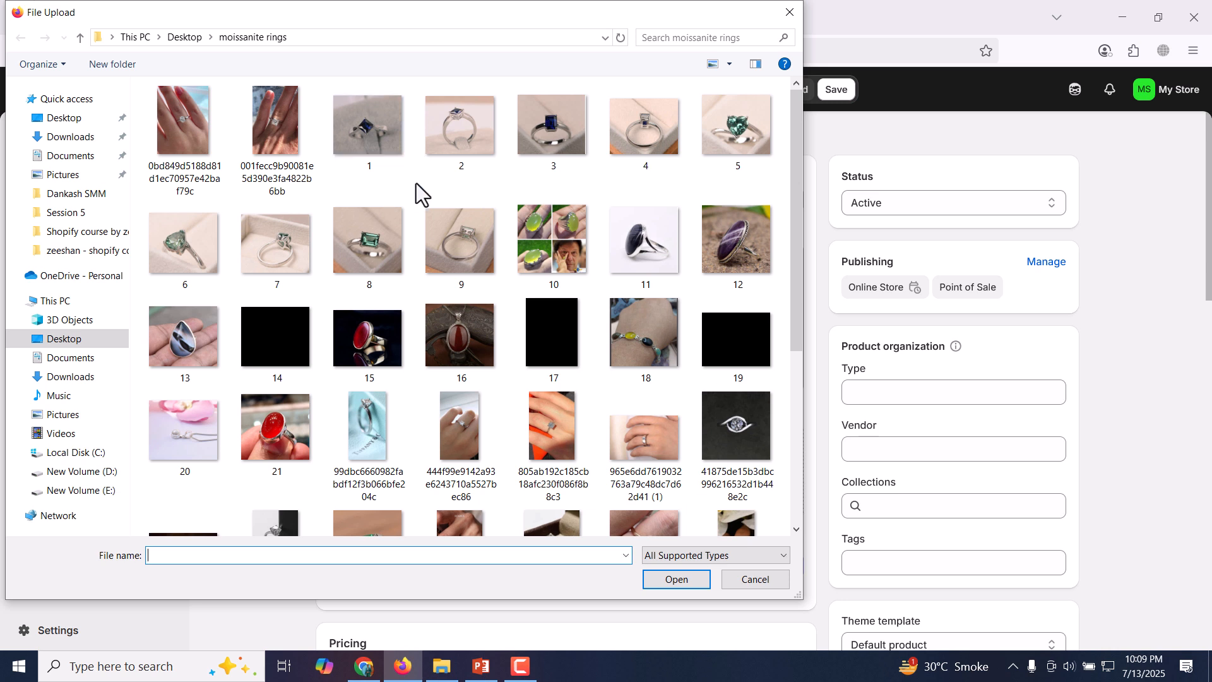
{"action": "left_click", "coordinate": [395, 146]}
{"action": "left_click", "coordinate": [456, 149], "text": "ctrl"}
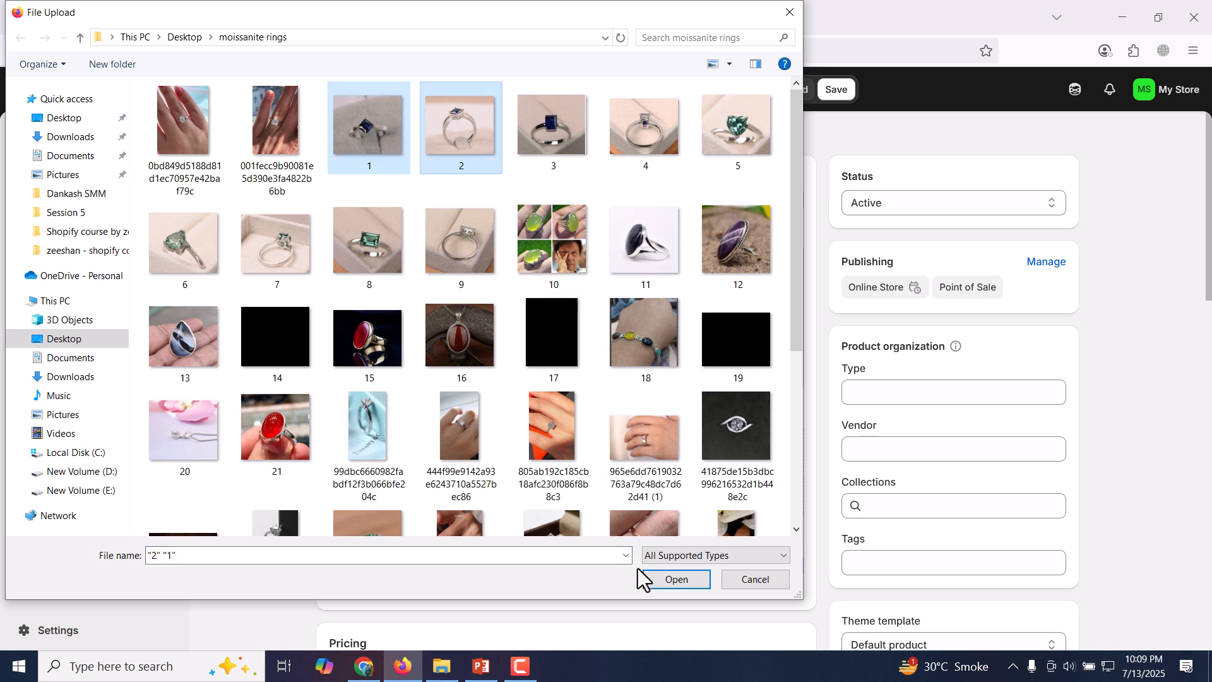
{"action": "left_click", "coordinate": [676, 579]}
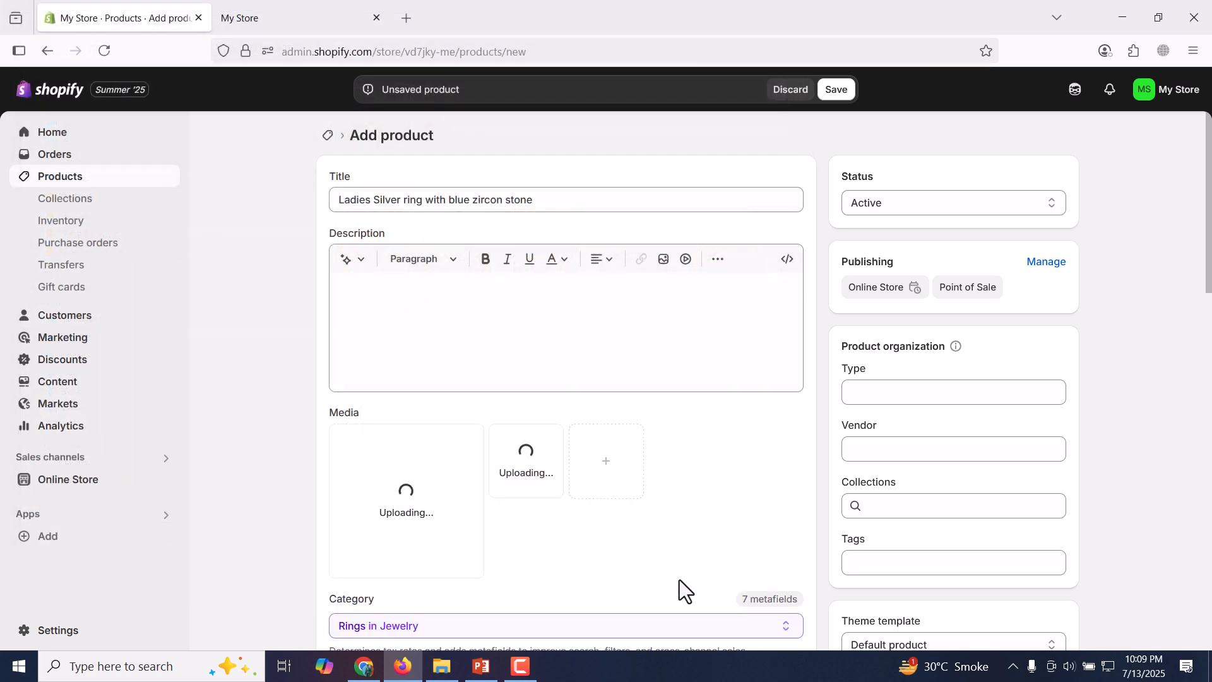
Set the product type to "Ladies rings" and assign the product to the Ladies Rings collection, leaving the vendor empty.
{"action": "left_click", "coordinate": [938, 390]}
{"action": "type", "text": "Ladies rings"}
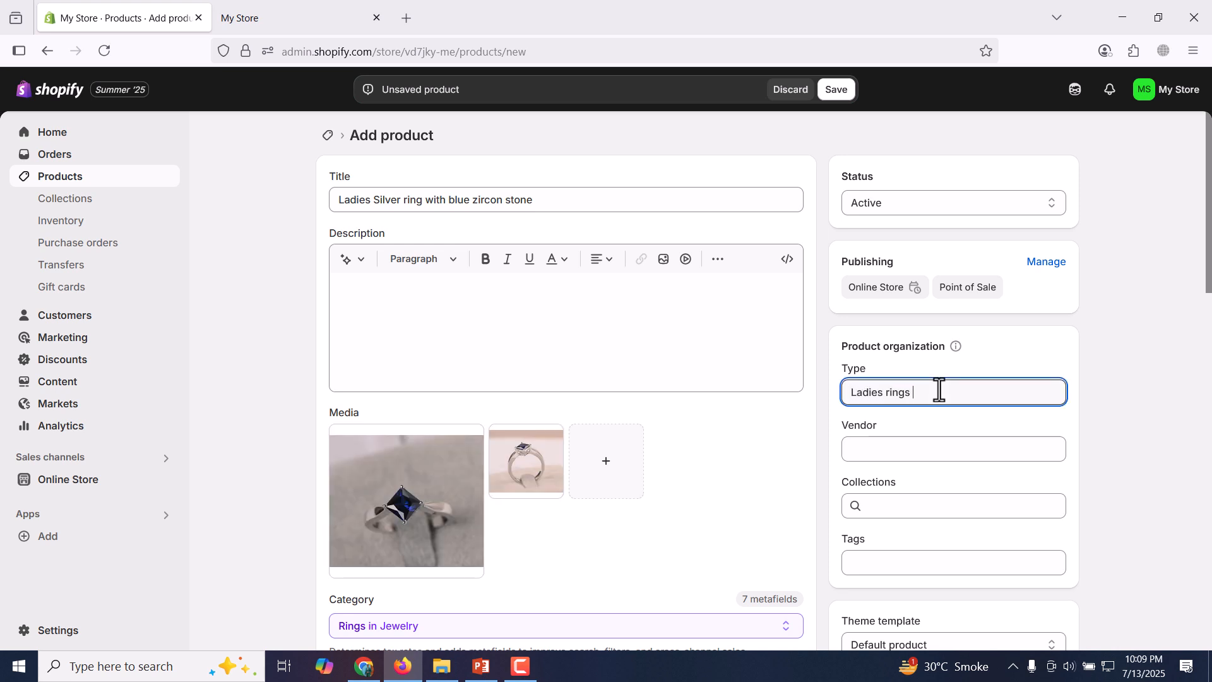
{"action": "key", "text": "Tab"}
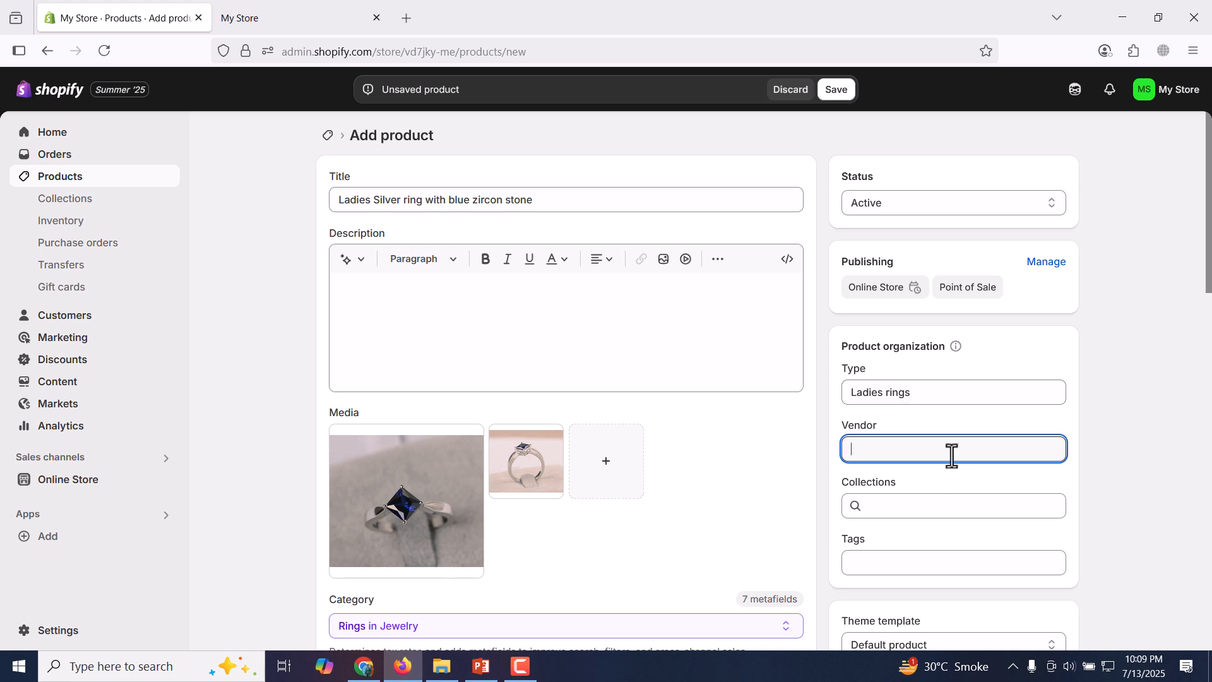
{"action": "left_click", "coordinate": [948, 510]}
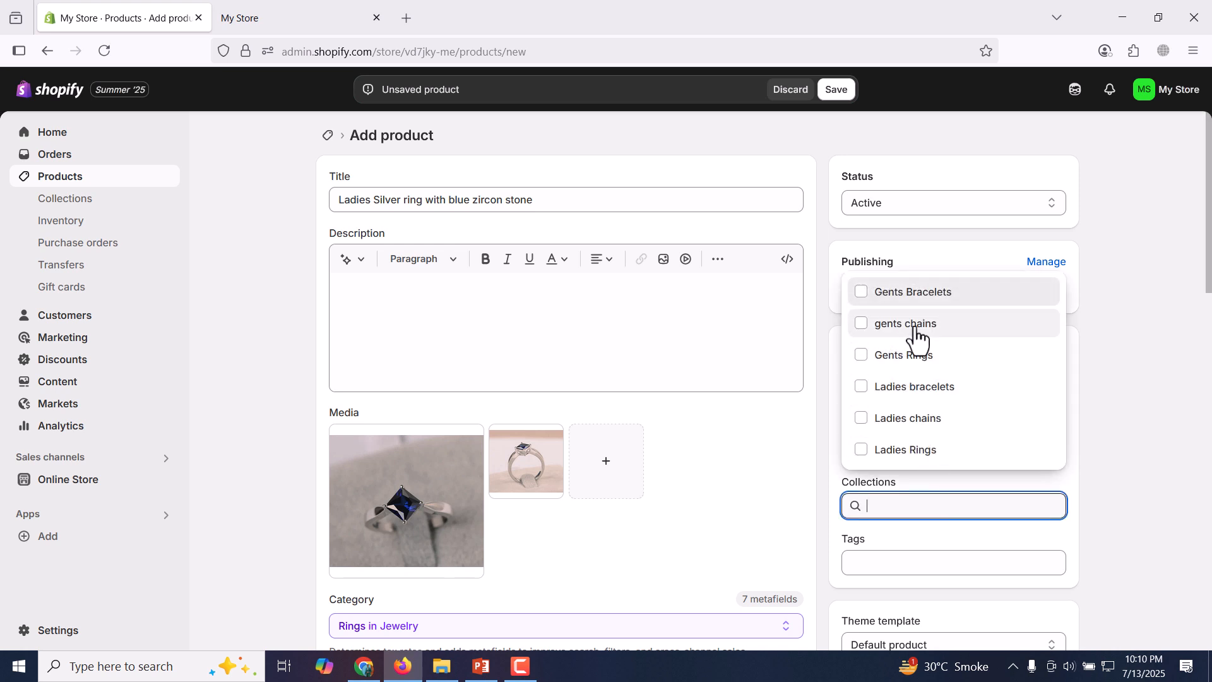
{"action": "left_click", "coordinate": [915, 453]}
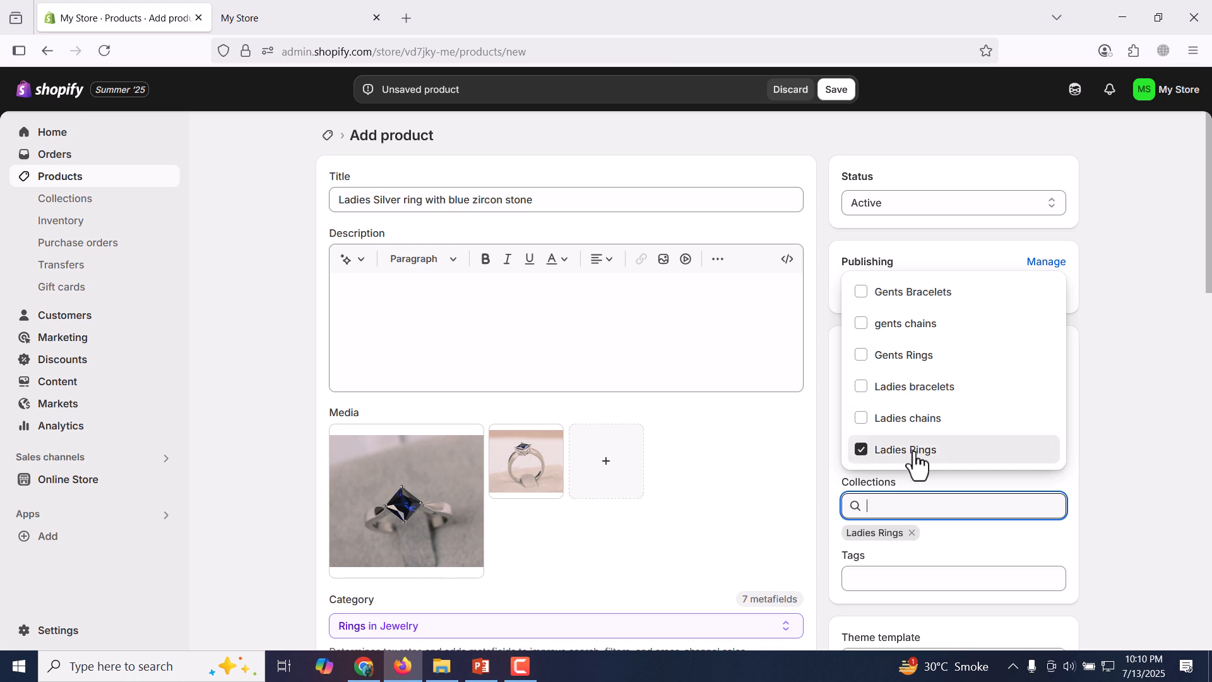
{"action": "left_click", "coordinate": [1131, 448]}
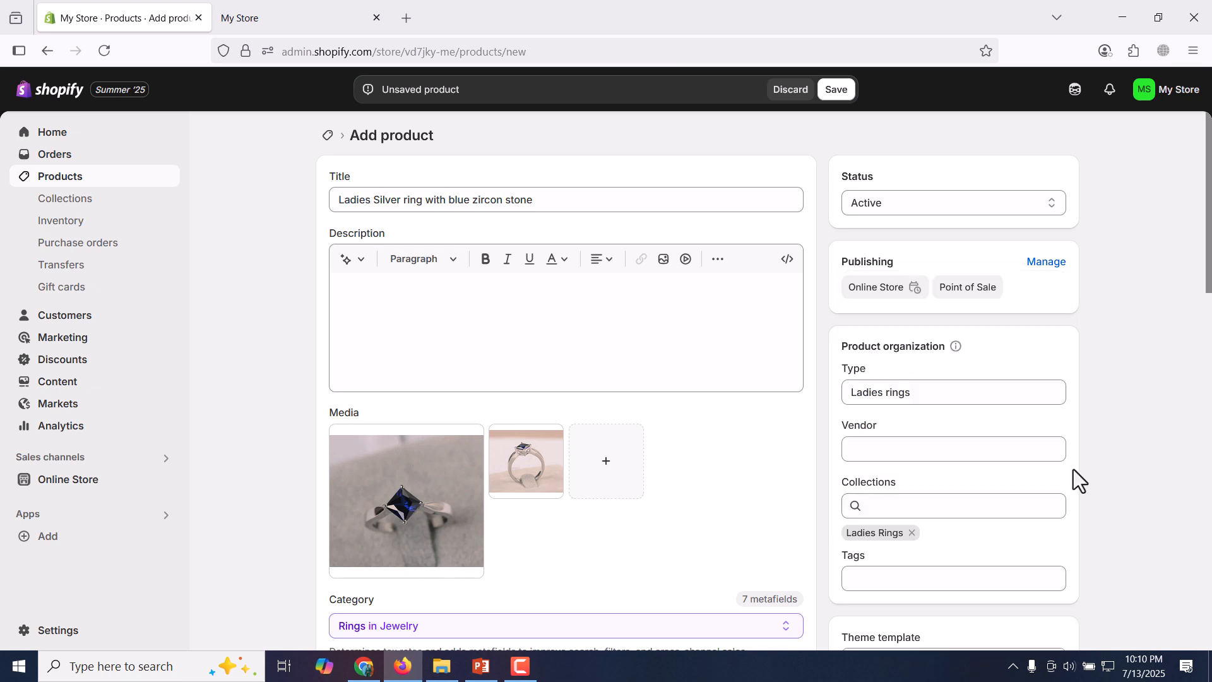
Copy the product title and add it as the tag "Ladies Silver ring with blue zircon stone".
{"action": "mouse_move", "coordinate": [1210, 183]}
{"action": "left_mouse_down"}
{"action": "mouse_move", "coordinate": [1210, 268]}
{"action": "mouse_move", "coordinate": [1208, 203]}
{"action": "left_mouse_up"}
{"action": "triple_click", "coordinate": [629, 198]}
{"action": "key", "text": "ctrl+c"}
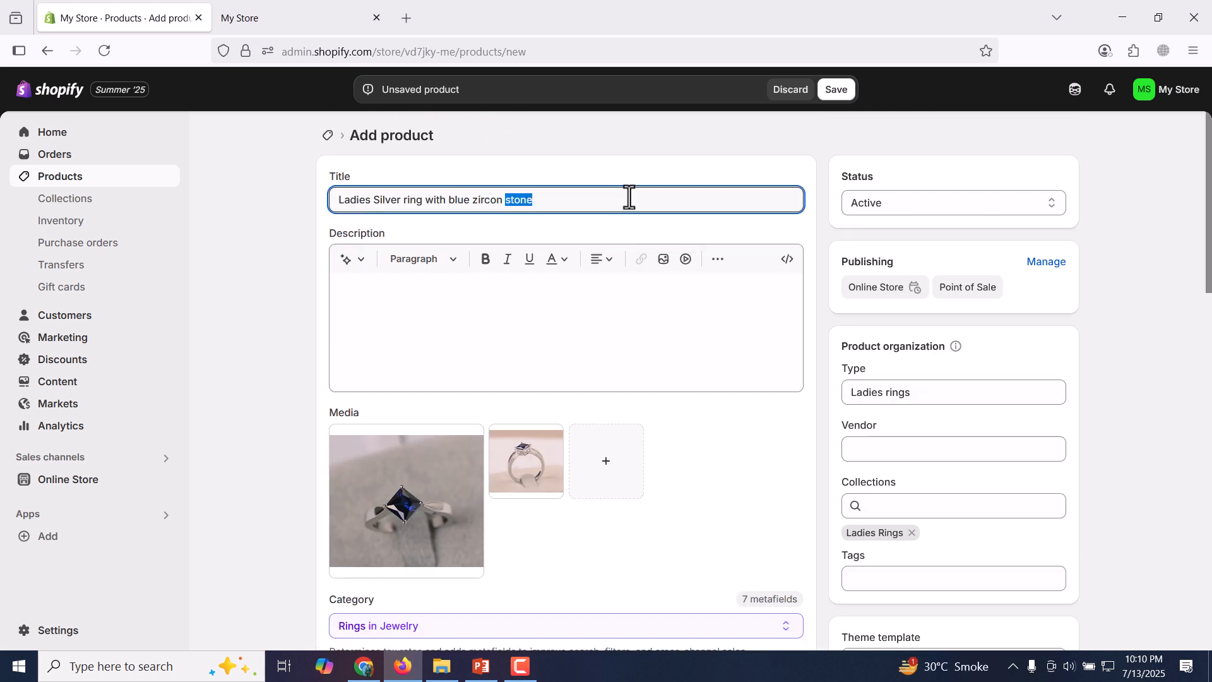
{"action": "left_click_drag", "start_coordinate": [1208, 182], "coordinate": [1203, 263]}
{"action": "left_click", "coordinate": [963, 401]}
{"action": "key", "text": "ctrl+v"}
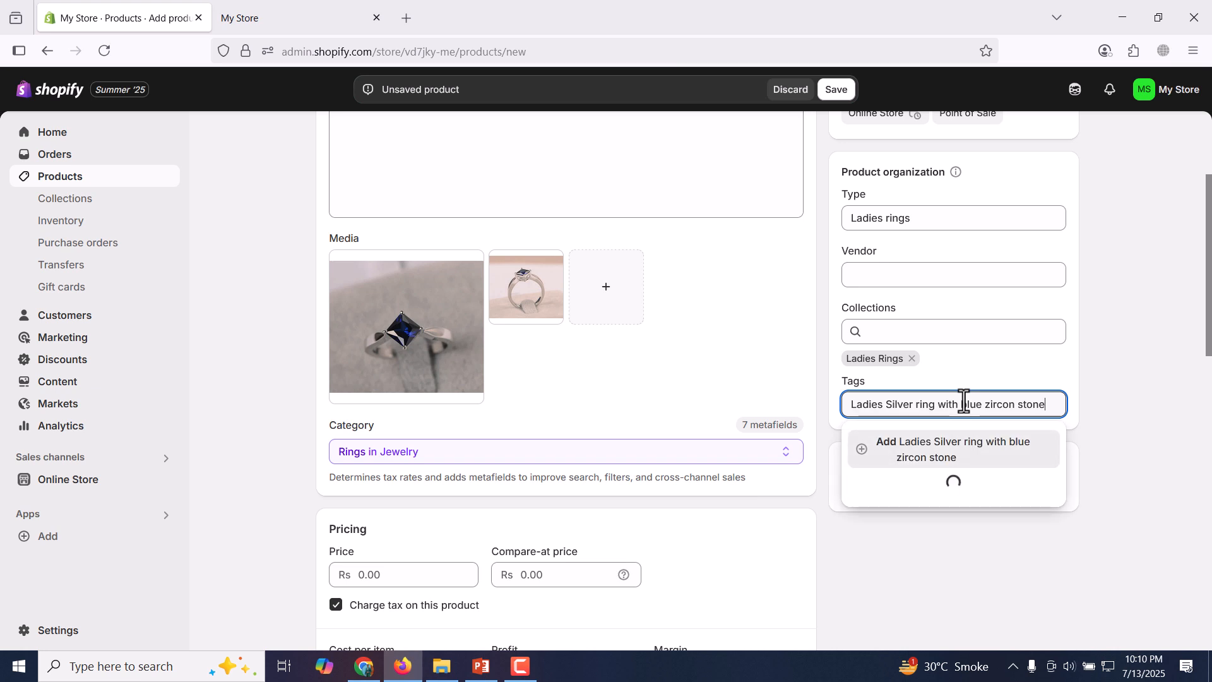
{"action": "left_click", "coordinate": [948, 443]}
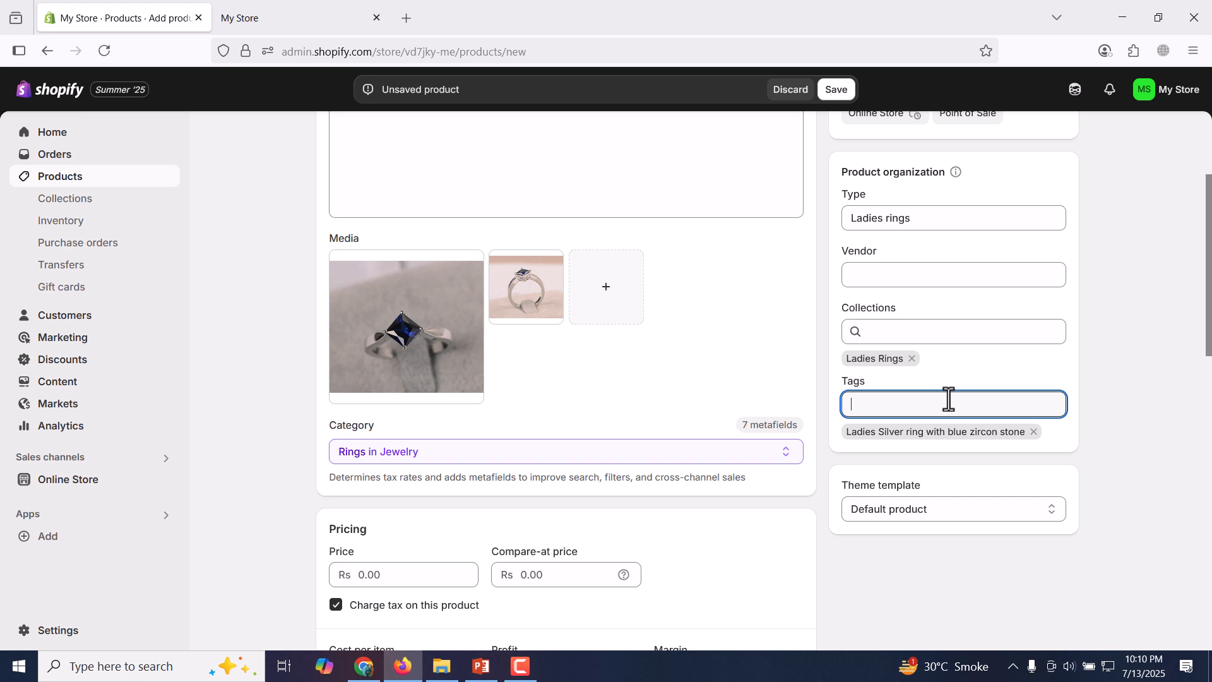
Add a second product tag, "ladies silver rings in Pakistan".
{"action": "type", "text": "ladies "}
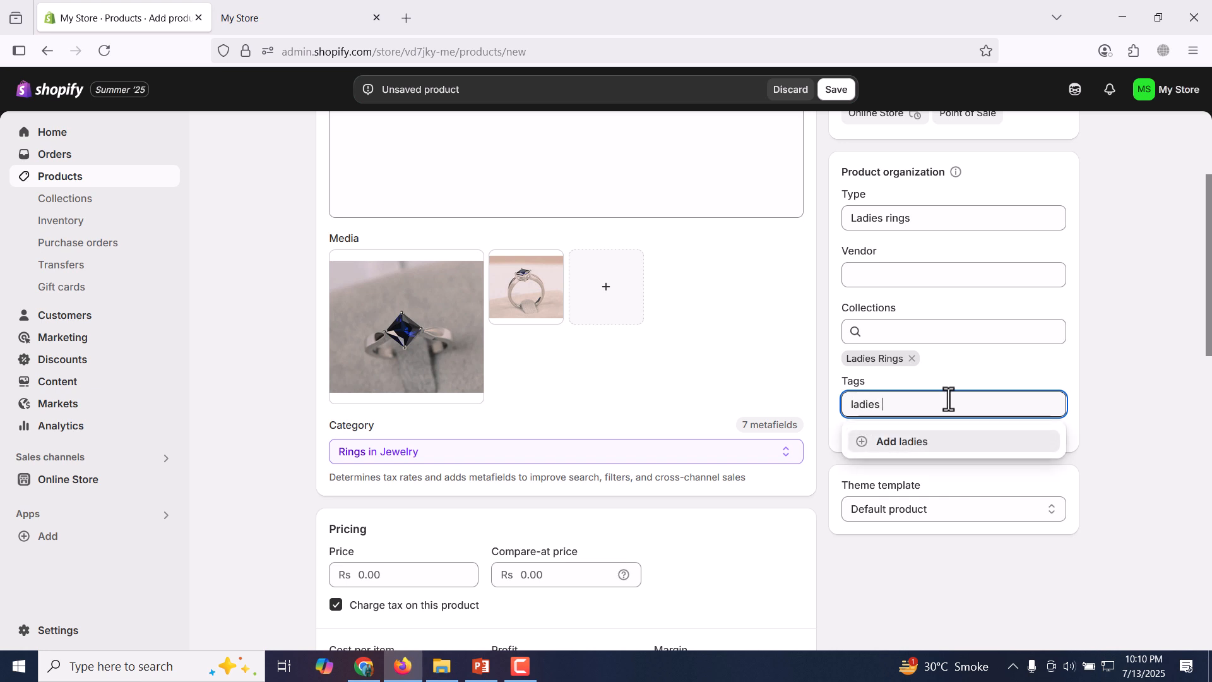
{"action": "type", "text": "silver rings"}
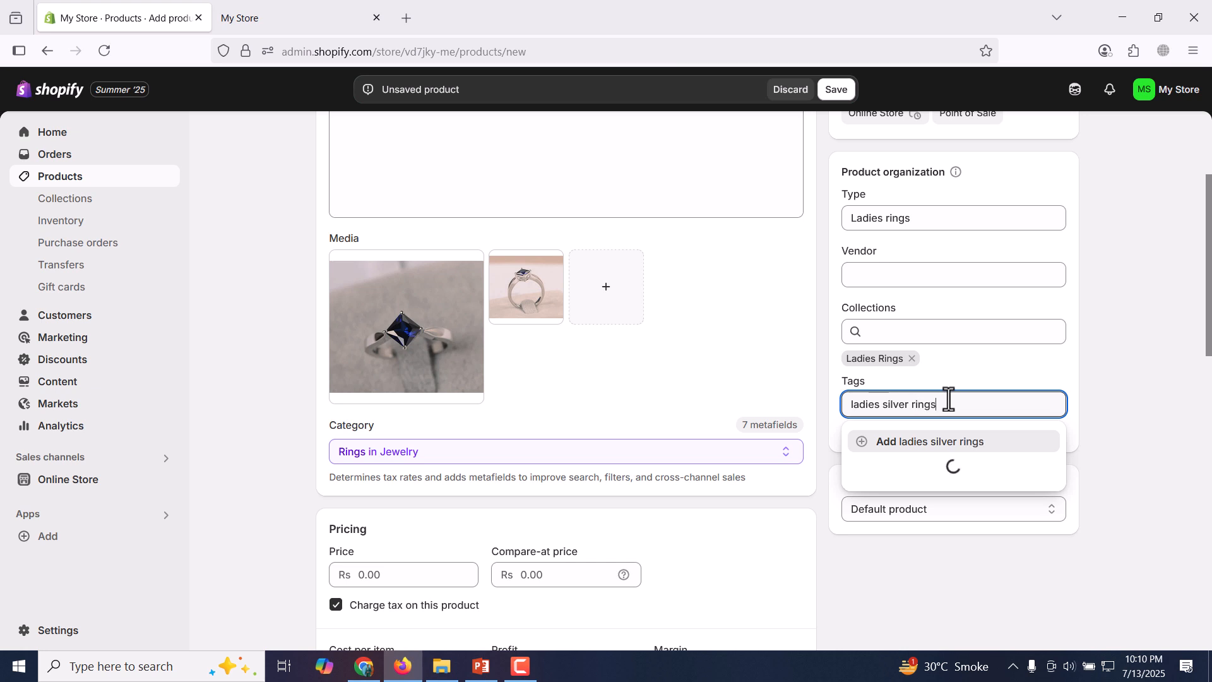
{"action": "type", "text": " in Pakistan"}
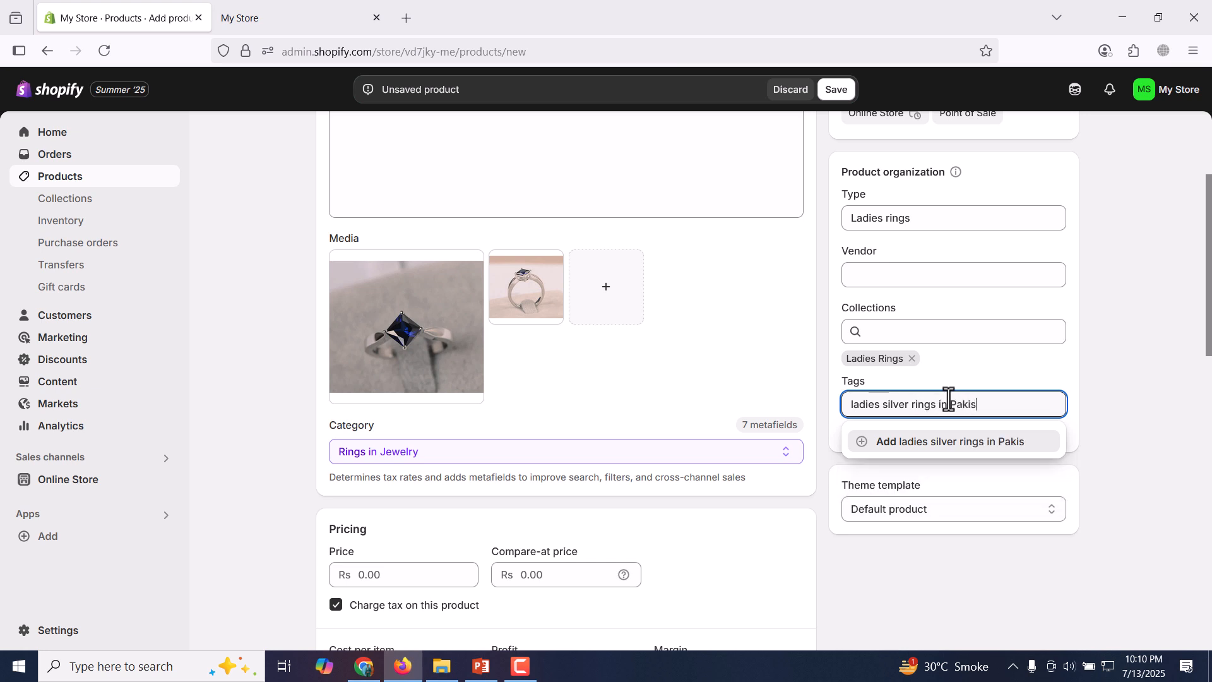
{"action": "key", "text": "Return"}
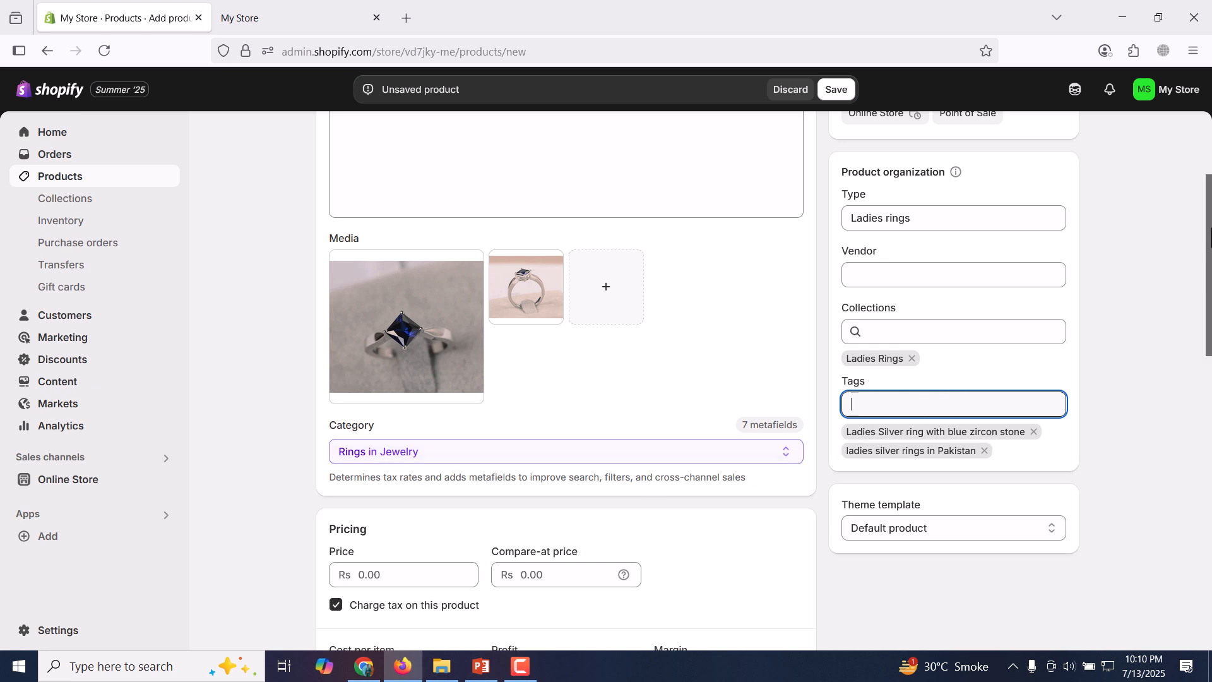
Set the product's price to Rs 2,999 and compare-at price to Rs 3,999, and stop charging tax on it.
{"action": "scroll", "coordinate": [1193, 299], "scroll_direction": "down", "scroll_amount": 5}
{"action": "left_click", "coordinate": [439, 283]}
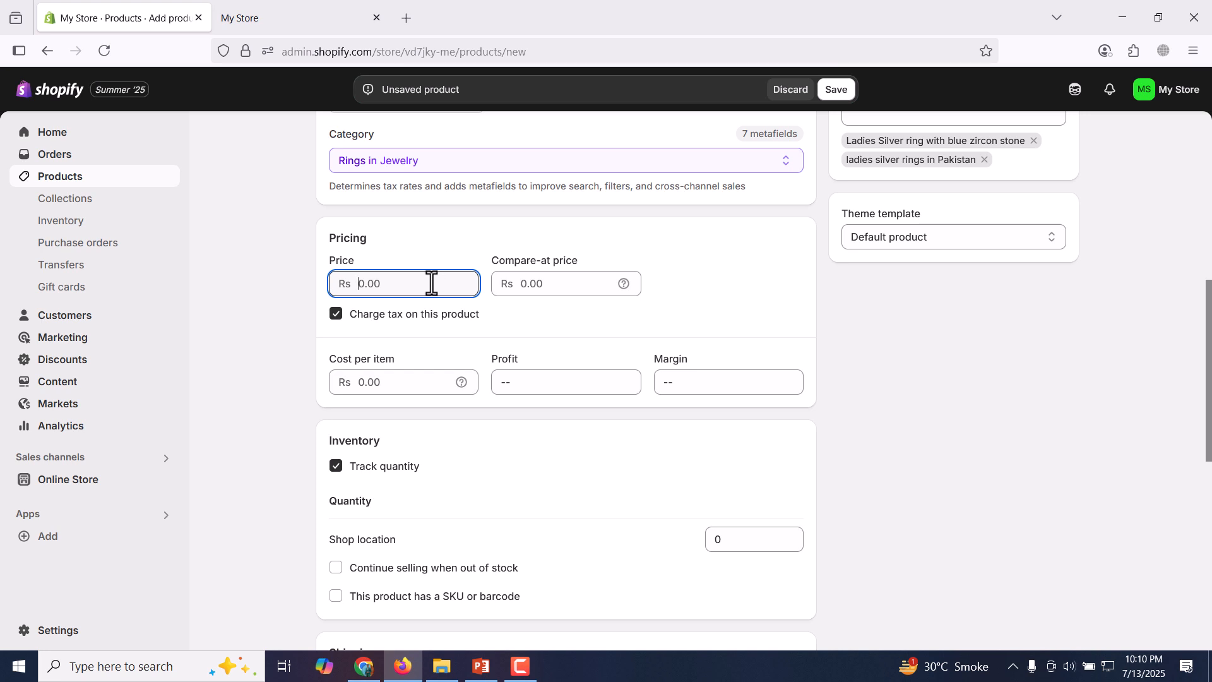
{"action": "type", "text": "2999"}
{"action": "left_click", "coordinate": [566, 287]}
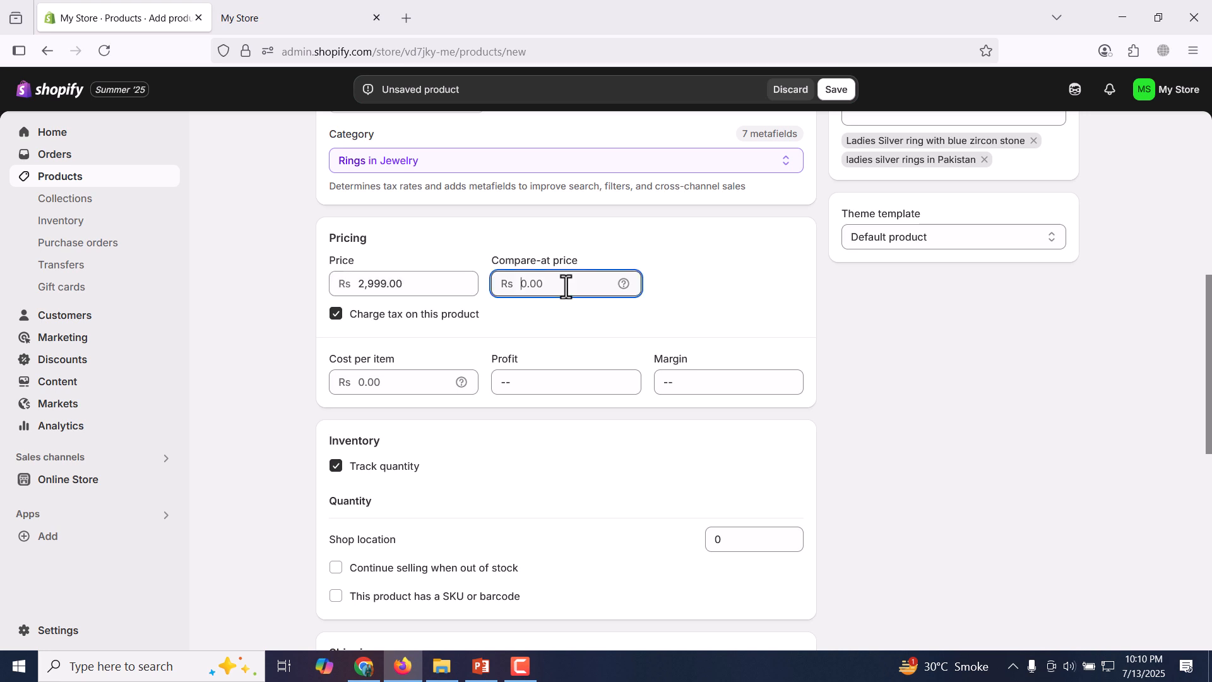
{"action": "type", "text": "3999"}
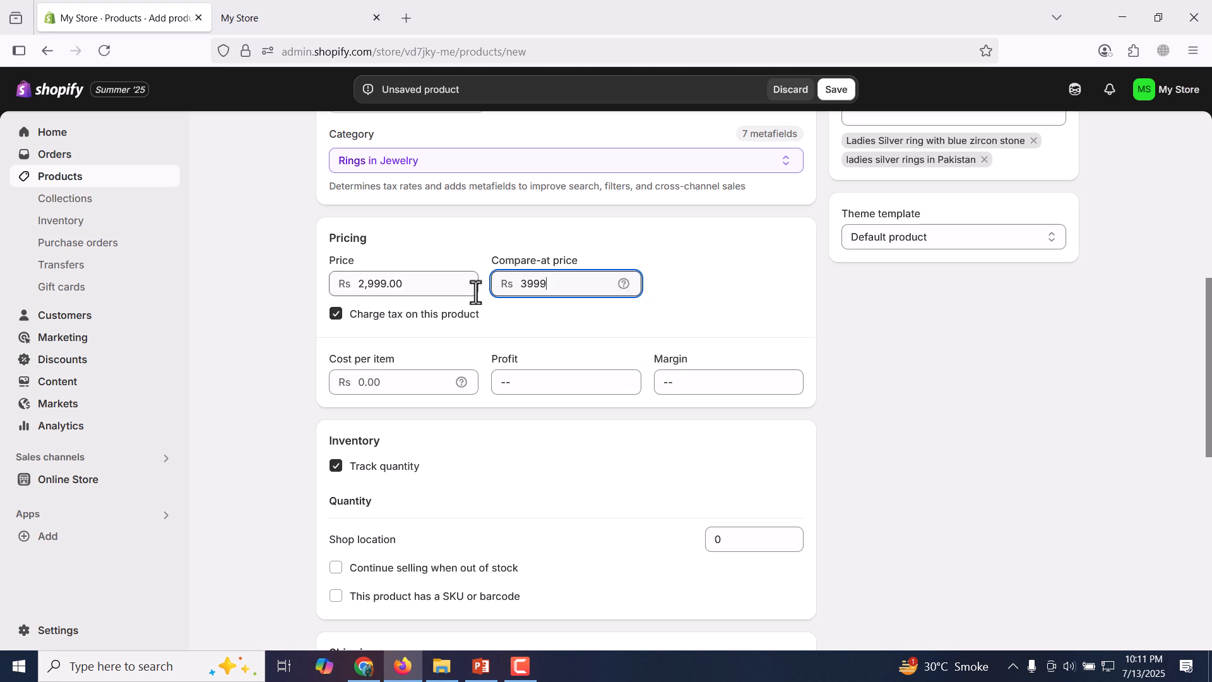
{"action": "left_click", "coordinate": [393, 322]}
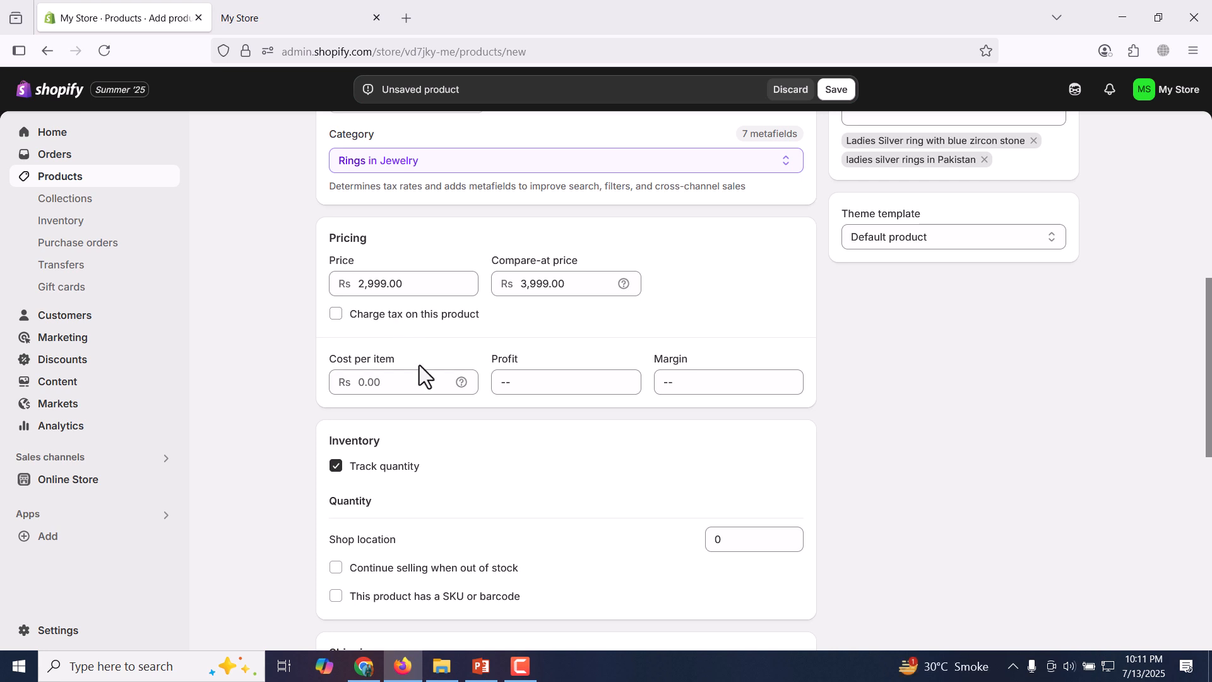
Set the product's cost per item to Rs 1,800.
{"action": "mouse_move", "coordinate": [457, 381]}
{"action": "left_click", "coordinate": [399, 382]}
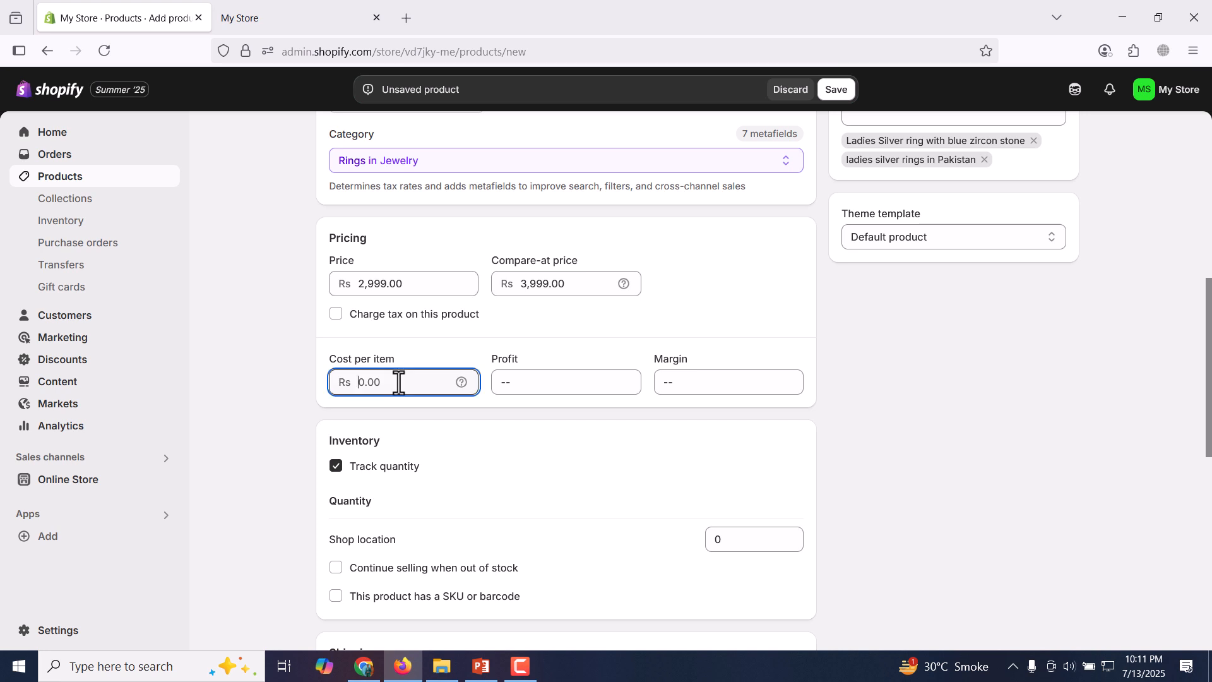
{"action": "type", "text": "1800"}
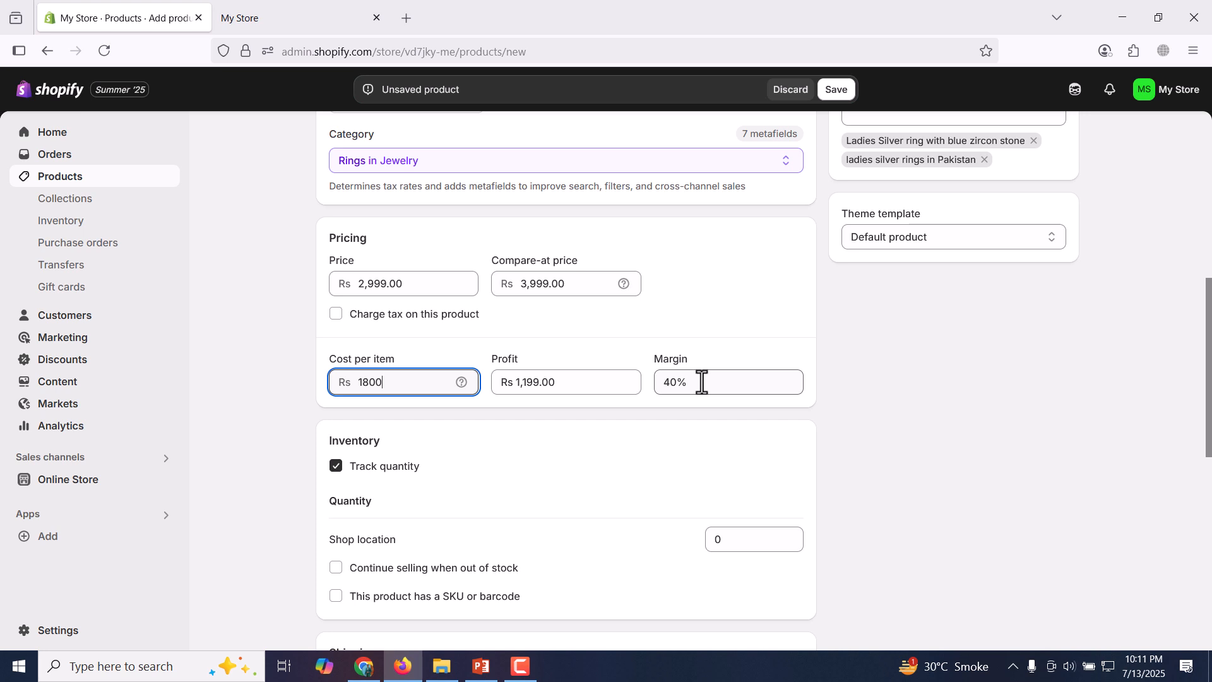
{"action": "left_click", "coordinate": [929, 408]}
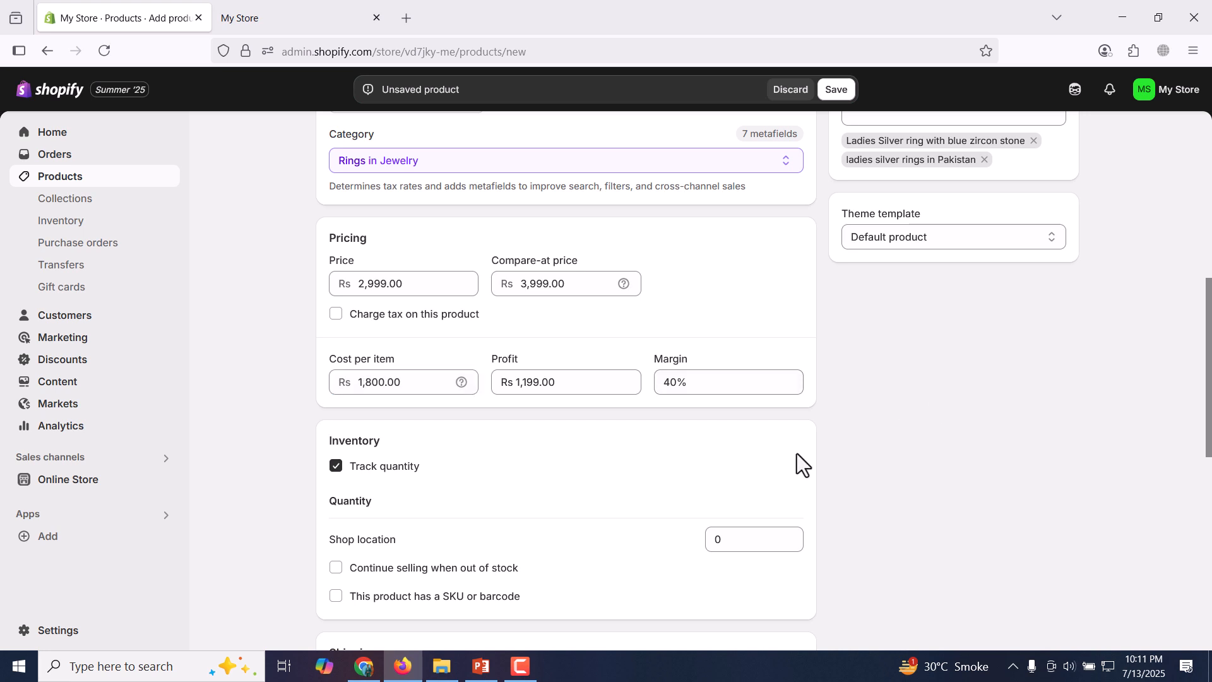
Keep quantity tracking enabled and set the stock quantity at the Shop location to 2.
{"action": "left_click", "coordinate": [388, 470]}
{"action": "left_click", "coordinate": [388, 470]}
{"action": "scroll", "coordinate": [787, 244], "scroll_direction": "down", "scroll_amount": 4}
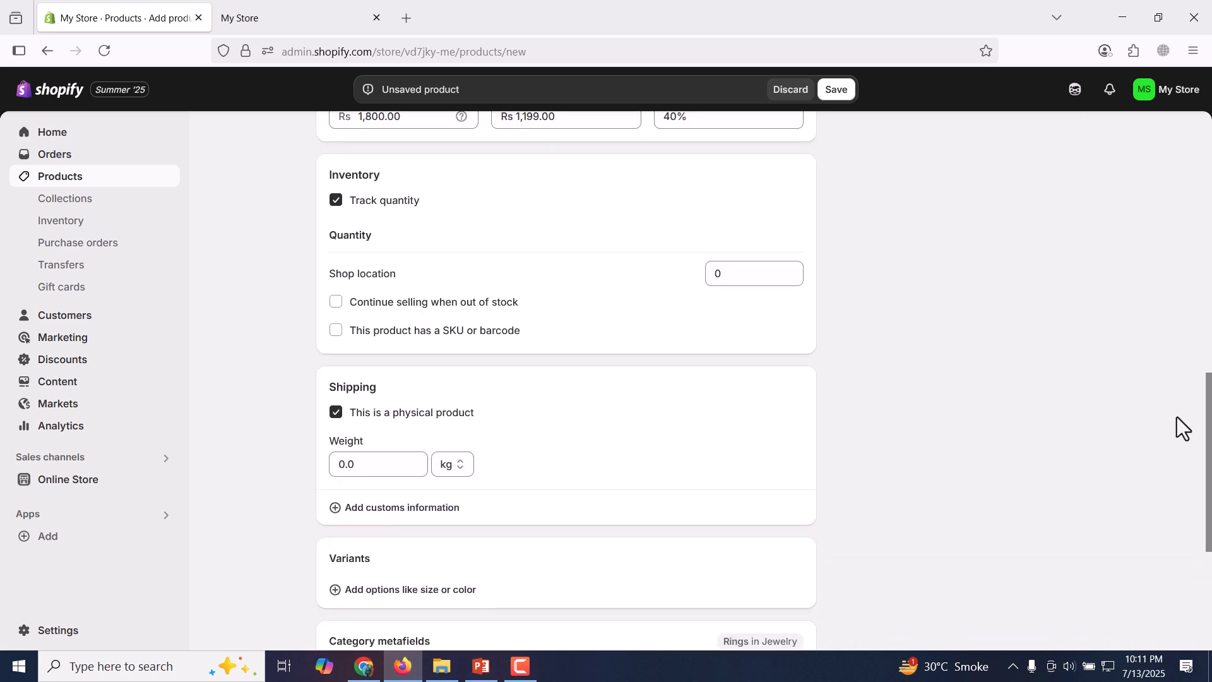
{"action": "left_click", "coordinate": [794, 270]}
{"action": "left_click", "coordinate": [794, 270]}
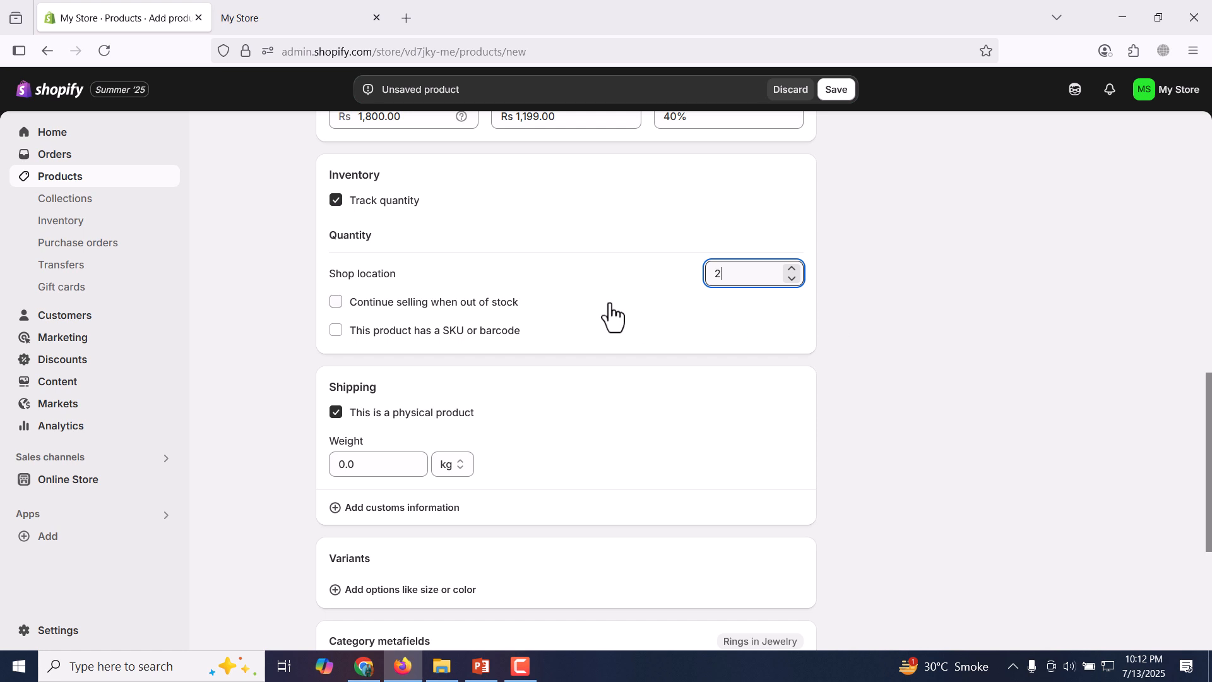
{"action": "left_click", "coordinate": [337, 304]}
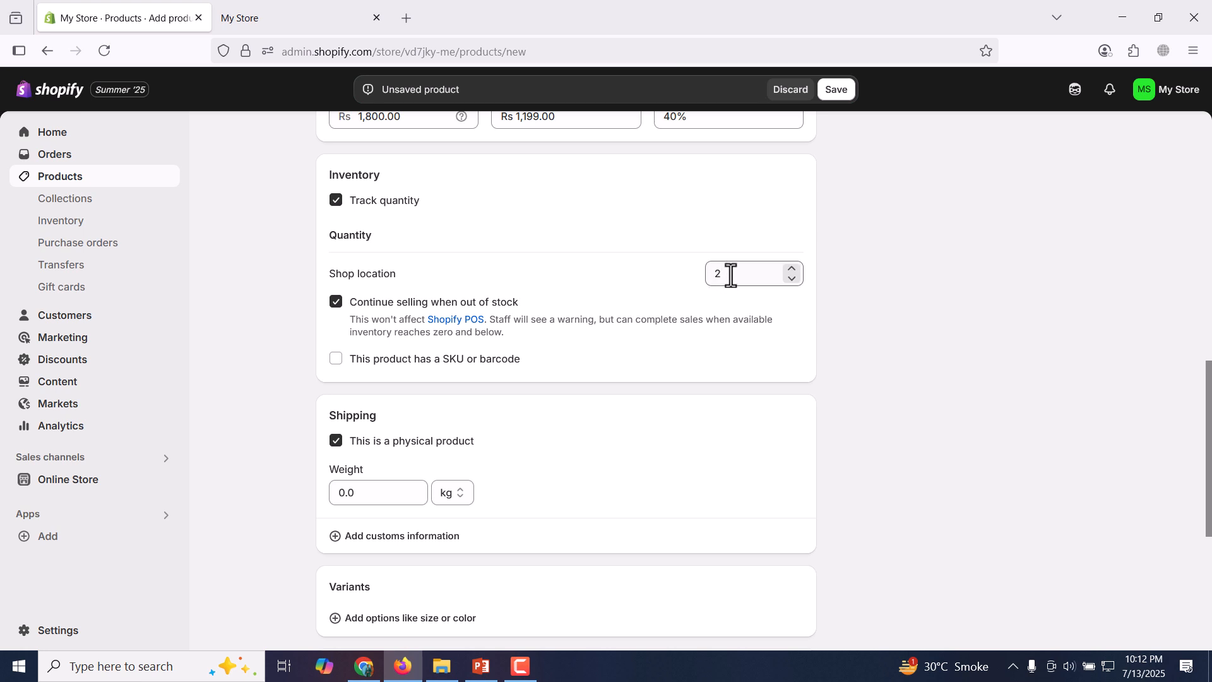
{"action": "left_click", "coordinate": [337, 303]}
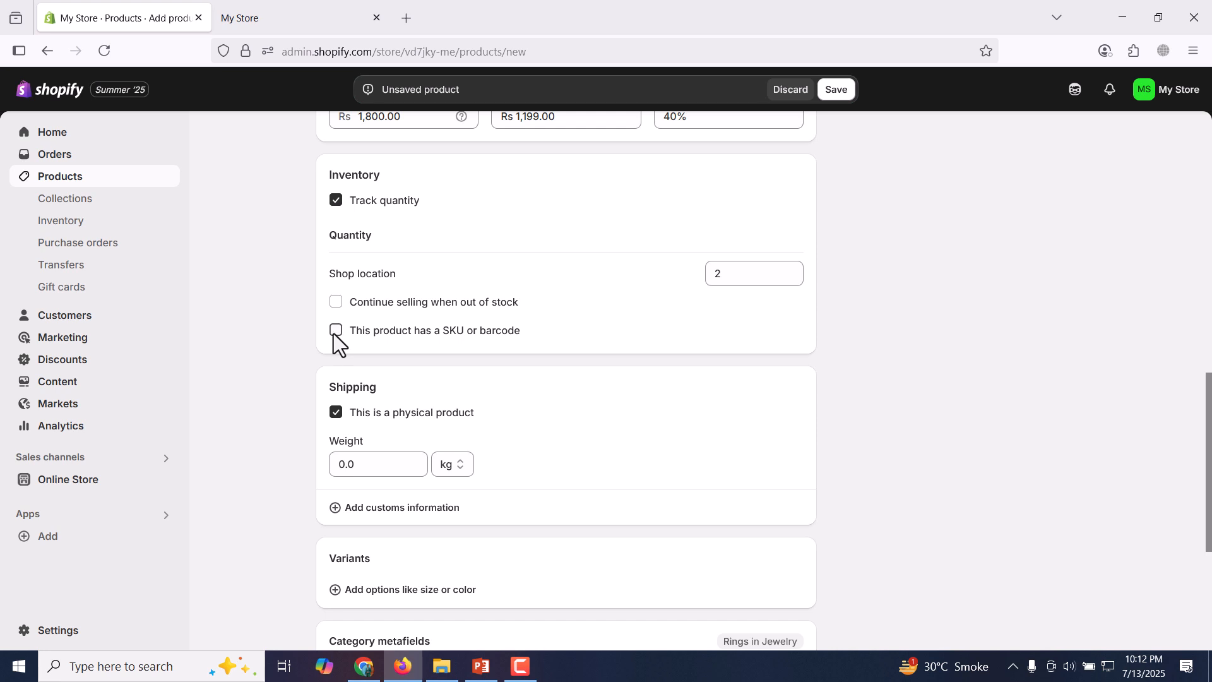
{"action": "left_click", "coordinate": [335, 331]}
{"action": "left_click", "coordinate": [420, 392]}
{"action": "left_click", "coordinate": [616, 392]}
{"action": "left_click", "coordinate": [460, 393]}
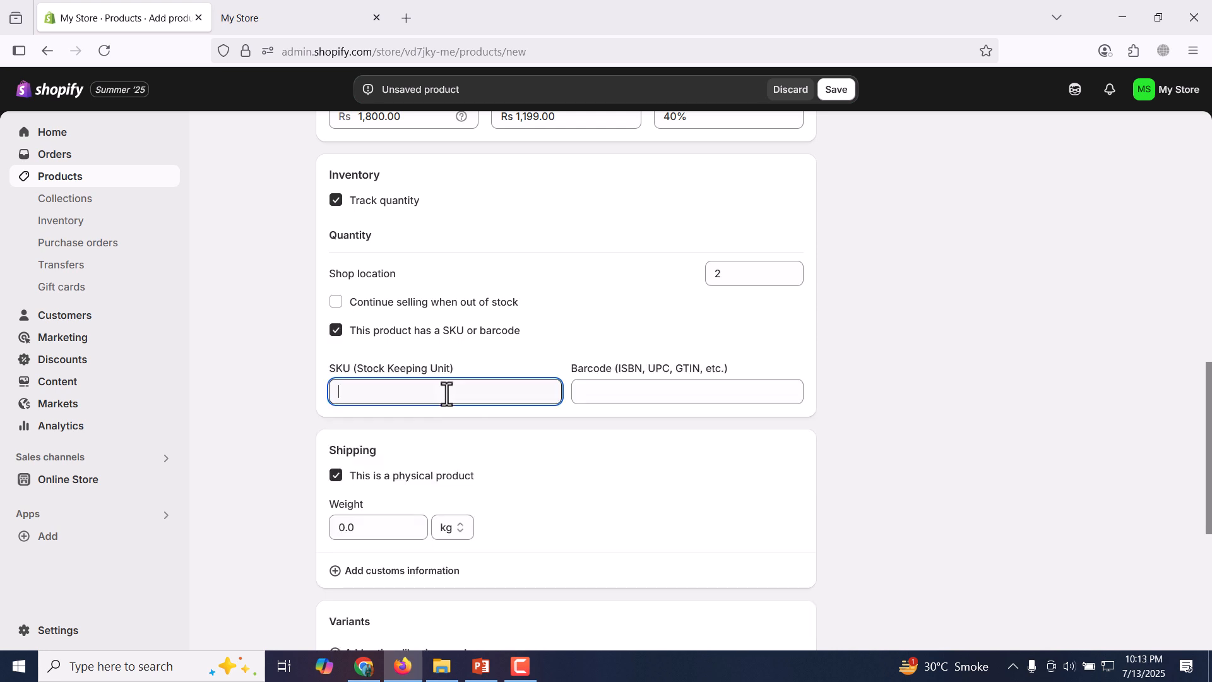
{"action": "left_click", "coordinate": [336, 330]}
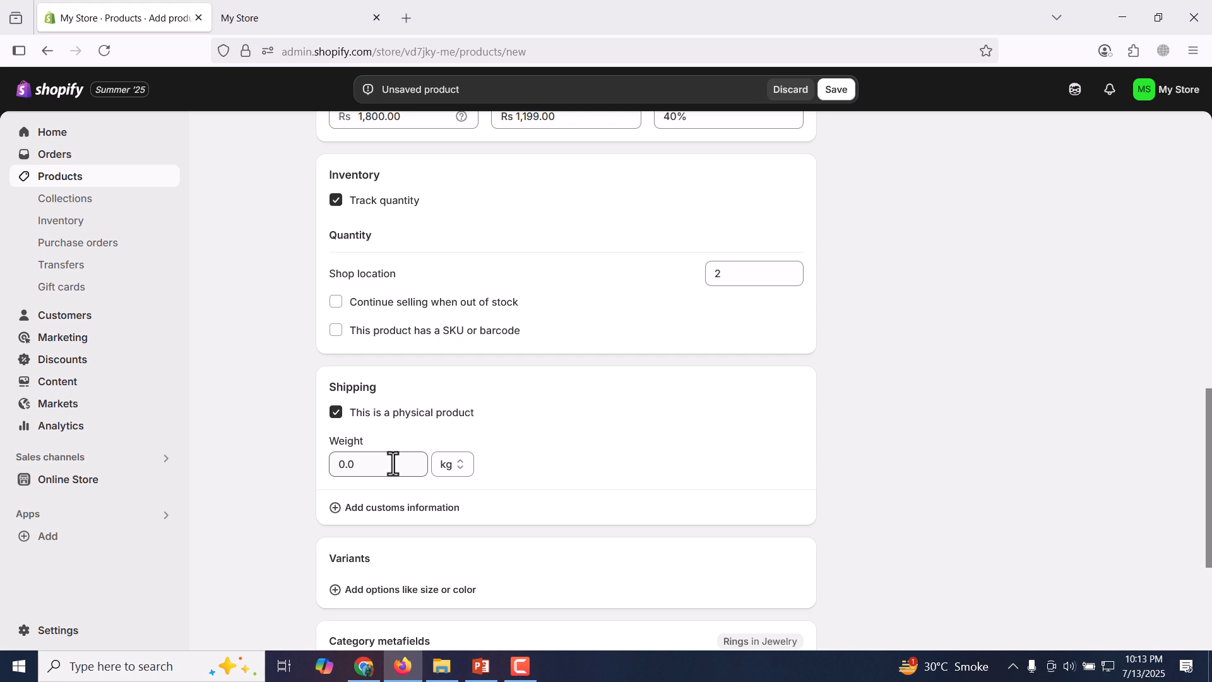
Add the recommended Ring size option to the product's variants and disconnect it from its metafield.
{"action": "scroll", "coordinate": [1209, 466], "scroll_direction": "down", "scroll_amount": 1}
{"action": "scroll", "coordinate": [1209, 465], "scroll_direction": "down", "scroll_amount": 3}
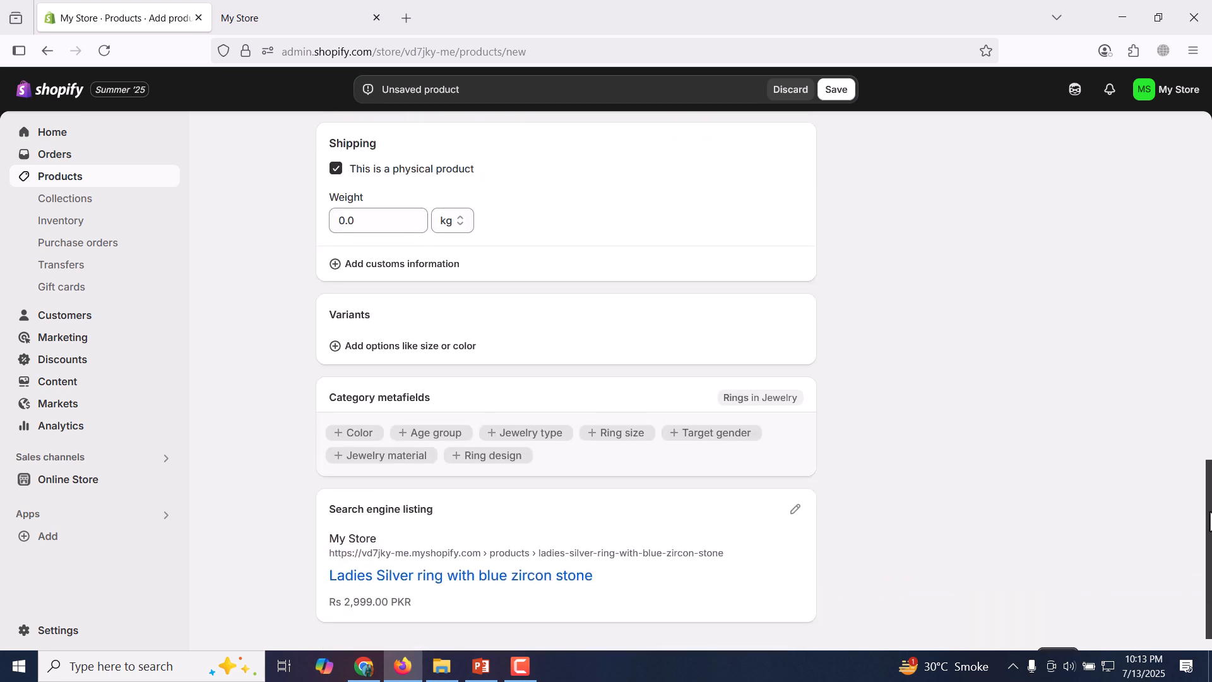
{"action": "left_click", "coordinate": [429, 359]}
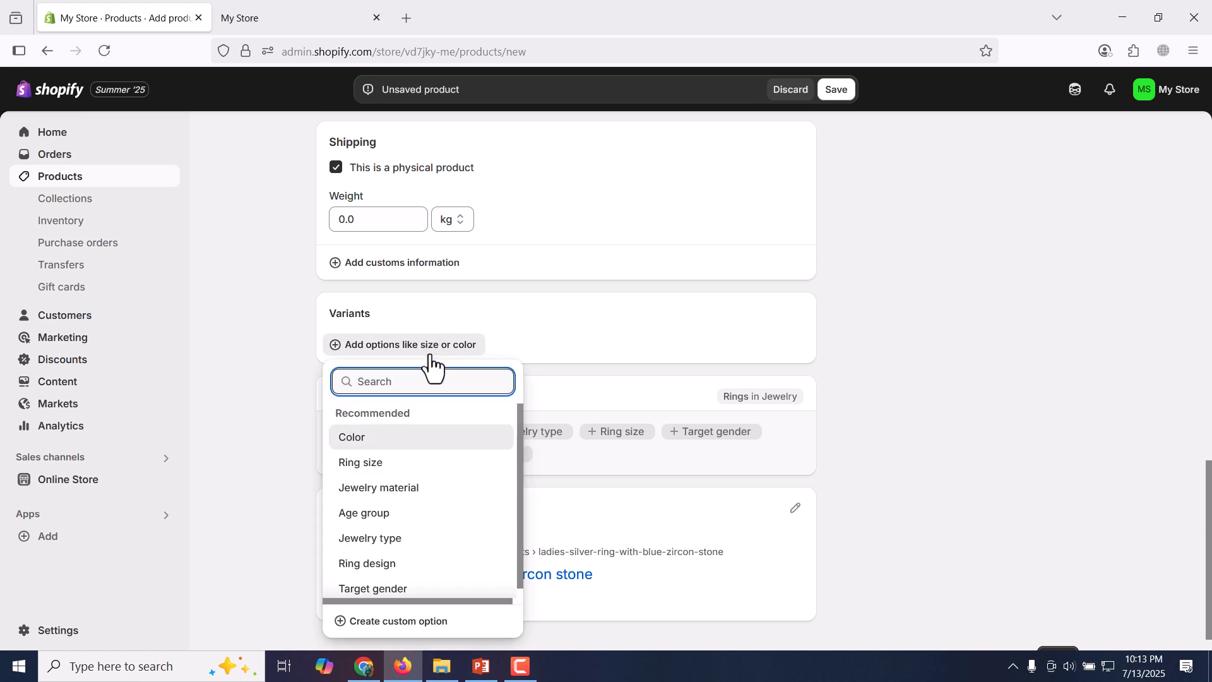
{"action": "left_click", "coordinate": [409, 467]}
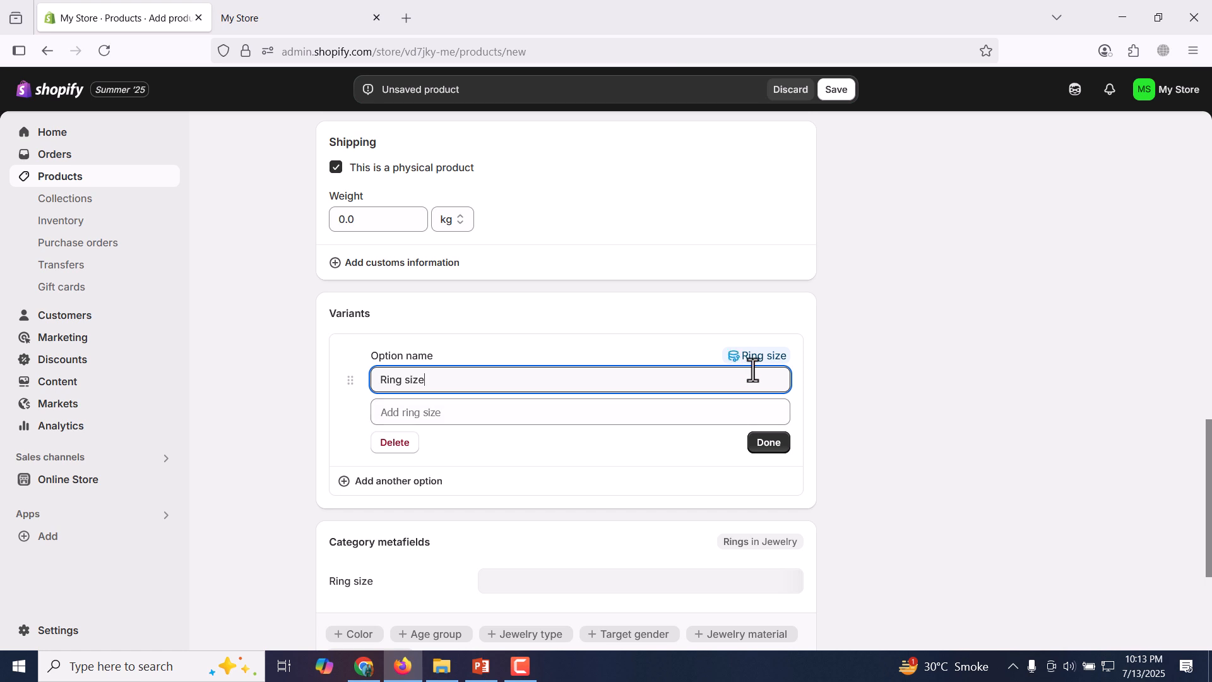
{"action": "left_click", "coordinate": [590, 417]}
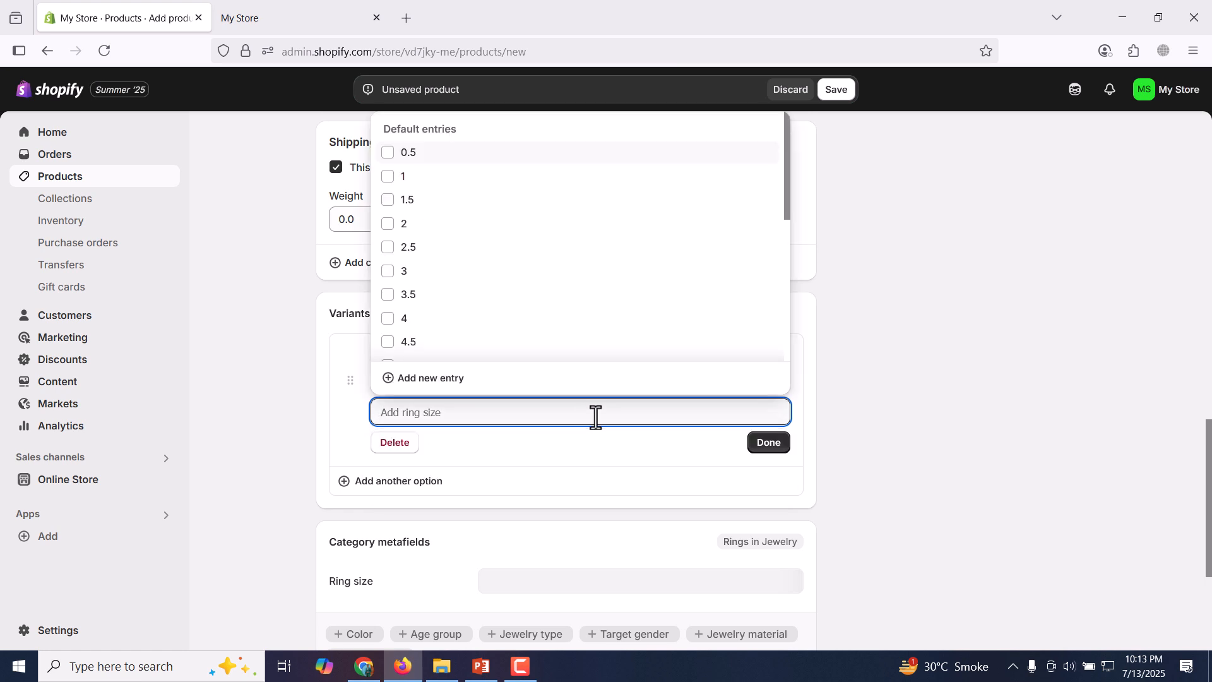
{"action": "scroll", "coordinate": [611, 267], "scroll_direction": "down", "scroll_amount": 4}
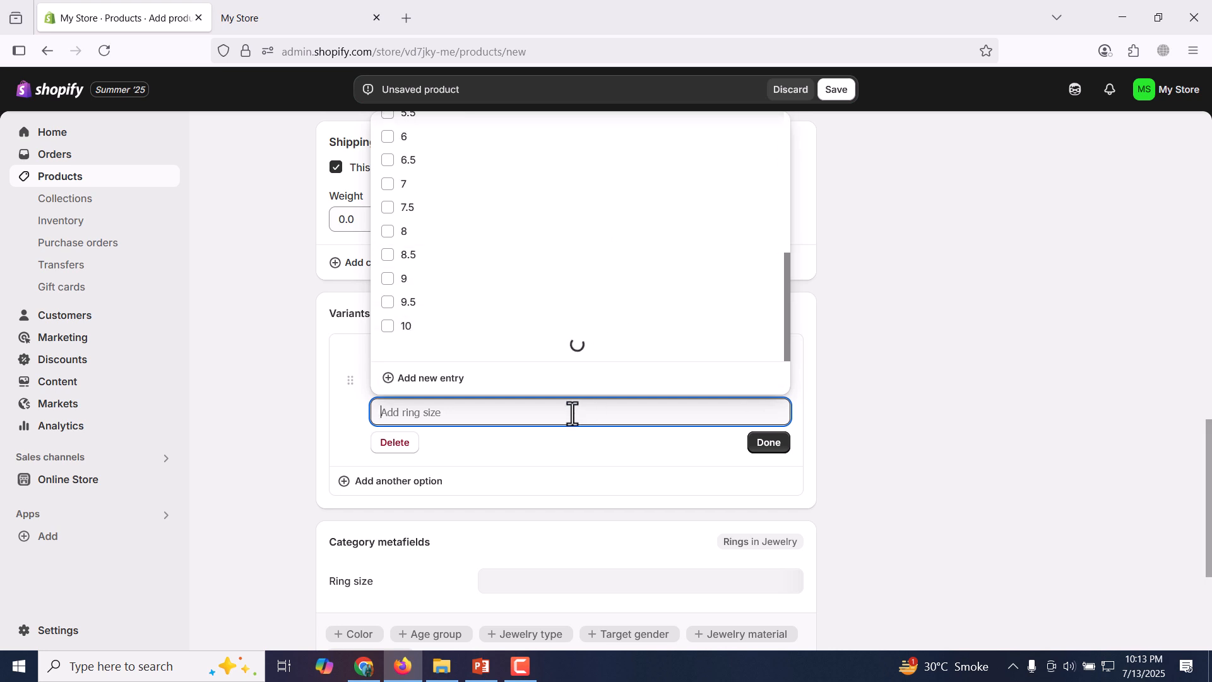
{"action": "left_click", "coordinate": [815, 409]}
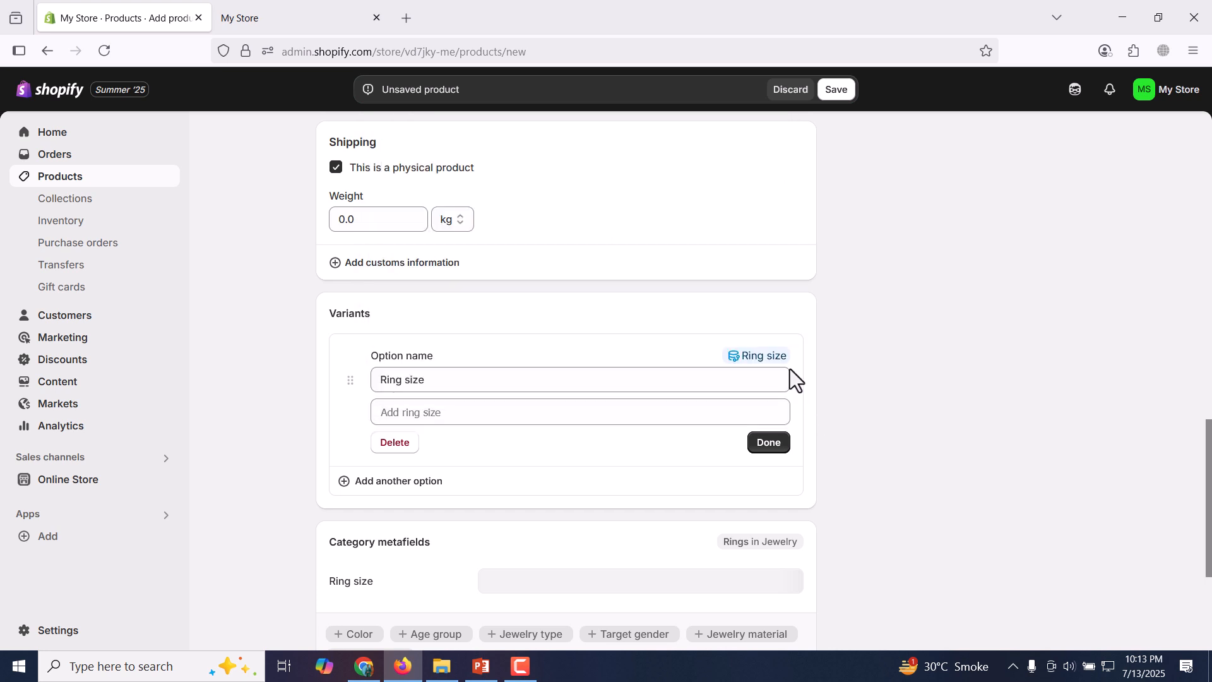
{"action": "left_click", "coordinate": [769, 359]}
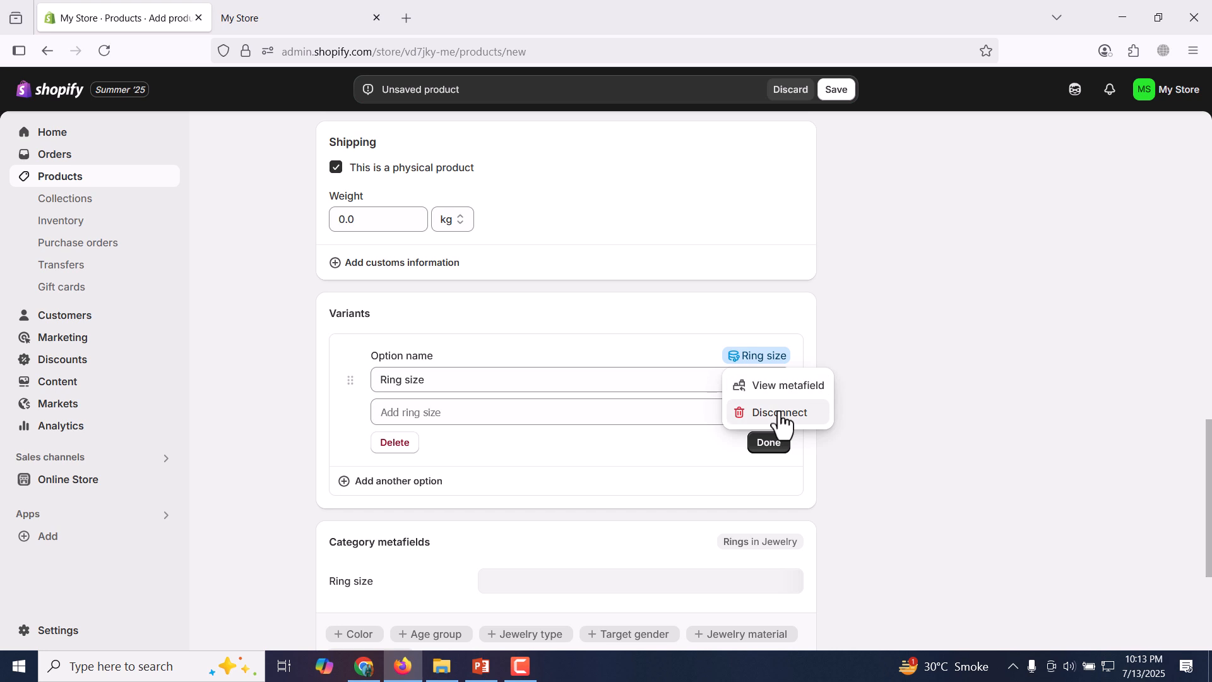
{"action": "left_click", "coordinate": [782, 415]}
{"action": "left_click", "coordinate": [758, 410]}
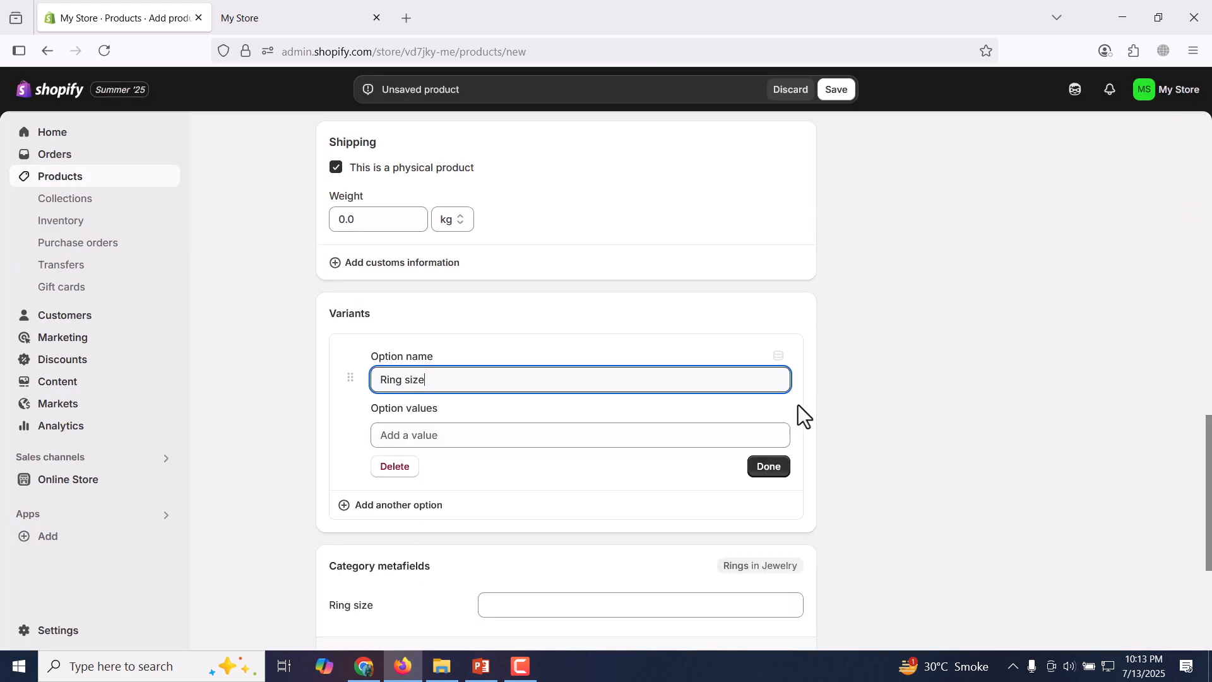
Enter "size 7", "size 8" and "size 9" as the Ring size option's values and finish the option.
{"action": "left_click", "coordinate": [636, 430]}
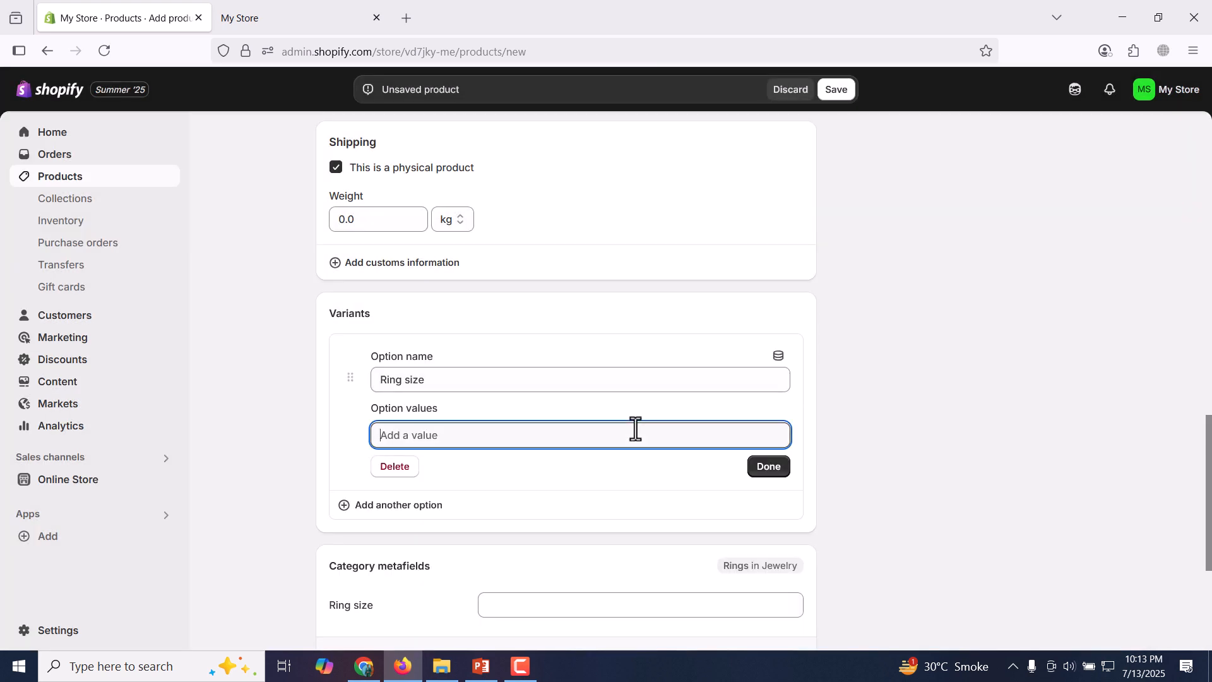
{"action": "type", "text": "size 7"}
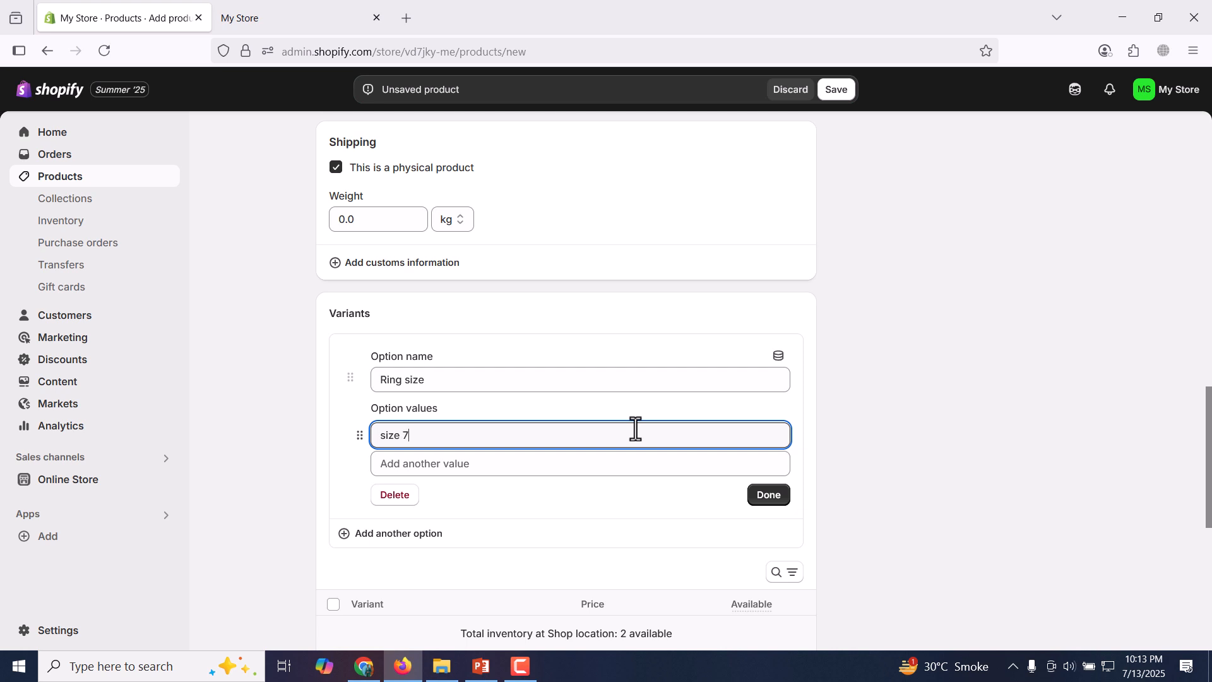
{"action": "left_click", "coordinate": [596, 464]}
{"action": "type", "text": "siz"}
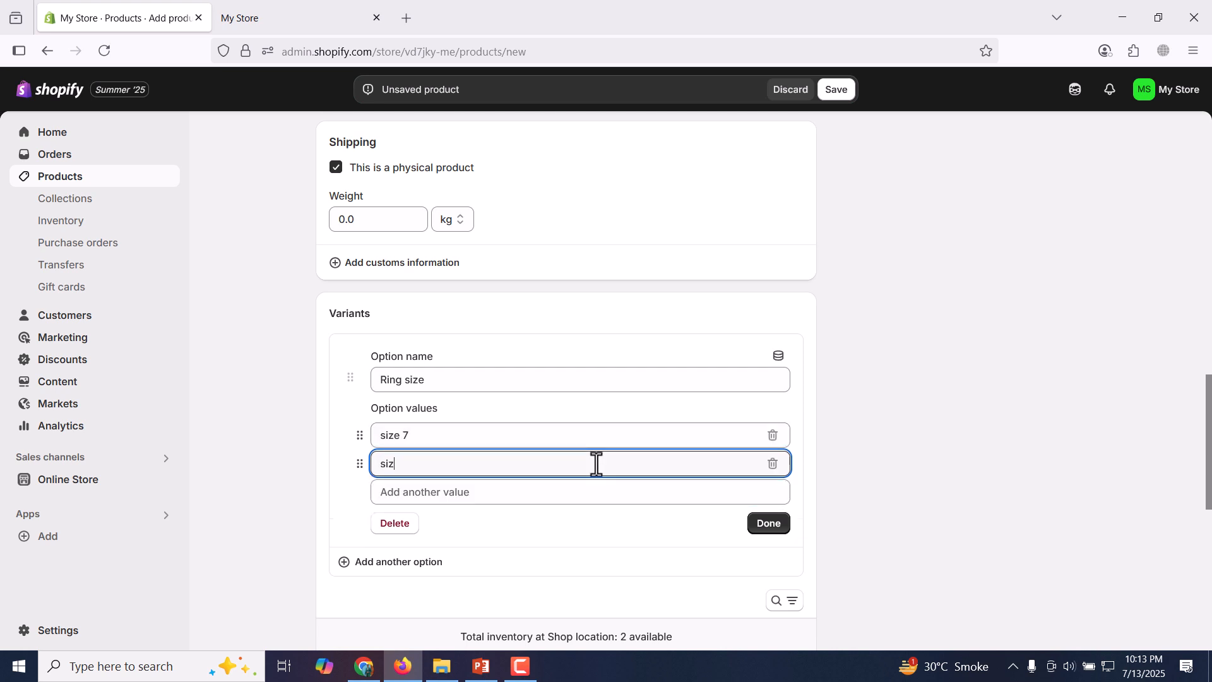
{"action": "type", "text": "e 8"}
{"action": "left_click", "coordinate": [599, 490]}
{"action": "type", "text": "size 9"}
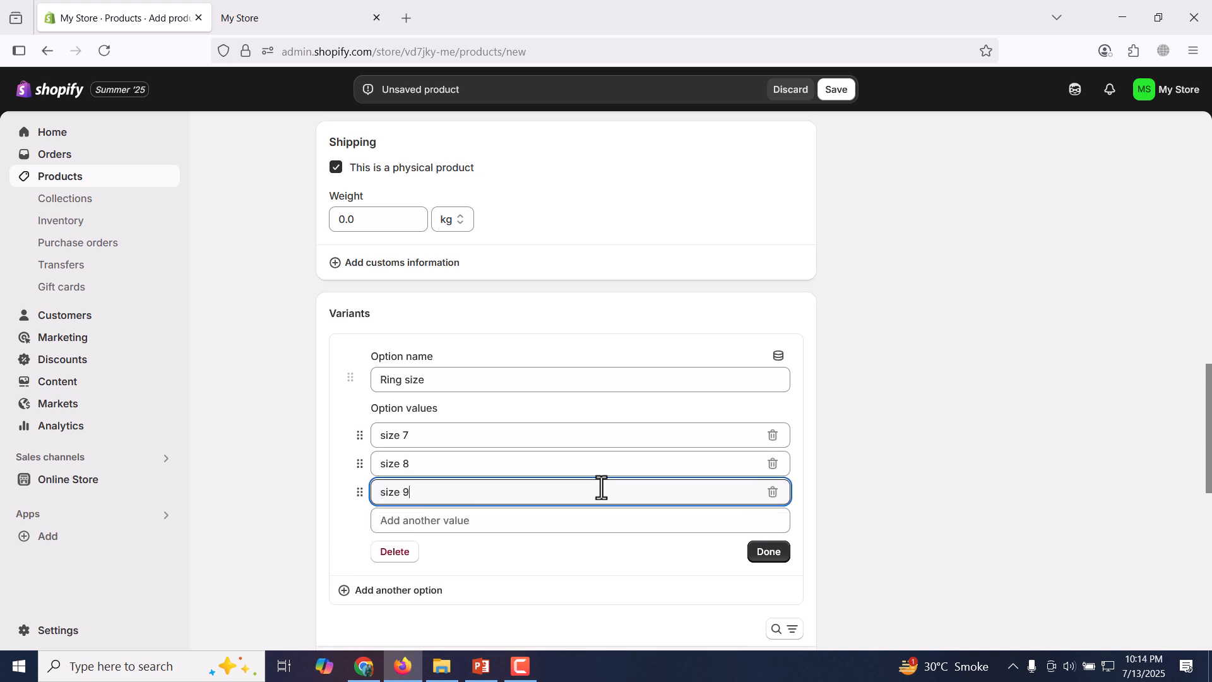
{"action": "left_click", "coordinate": [768, 552]}
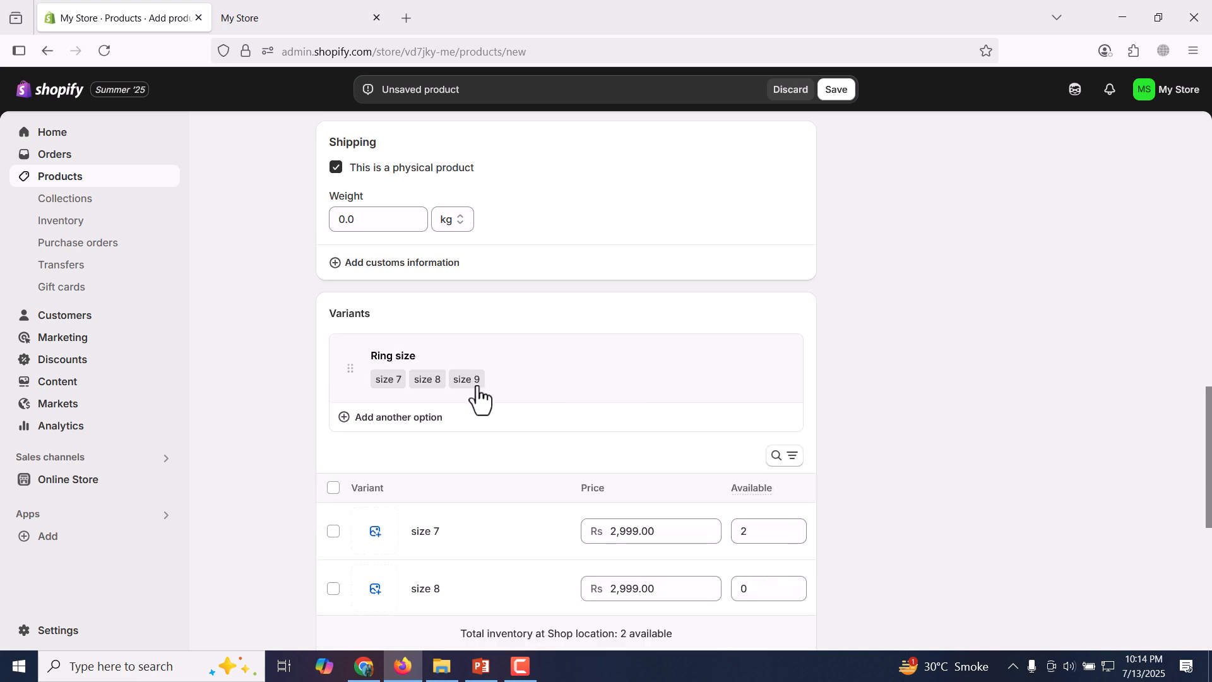
Review the Ring size option's values and the resulting variant list, and save the new product.
{"action": "left_click", "coordinate": [551, 377]}
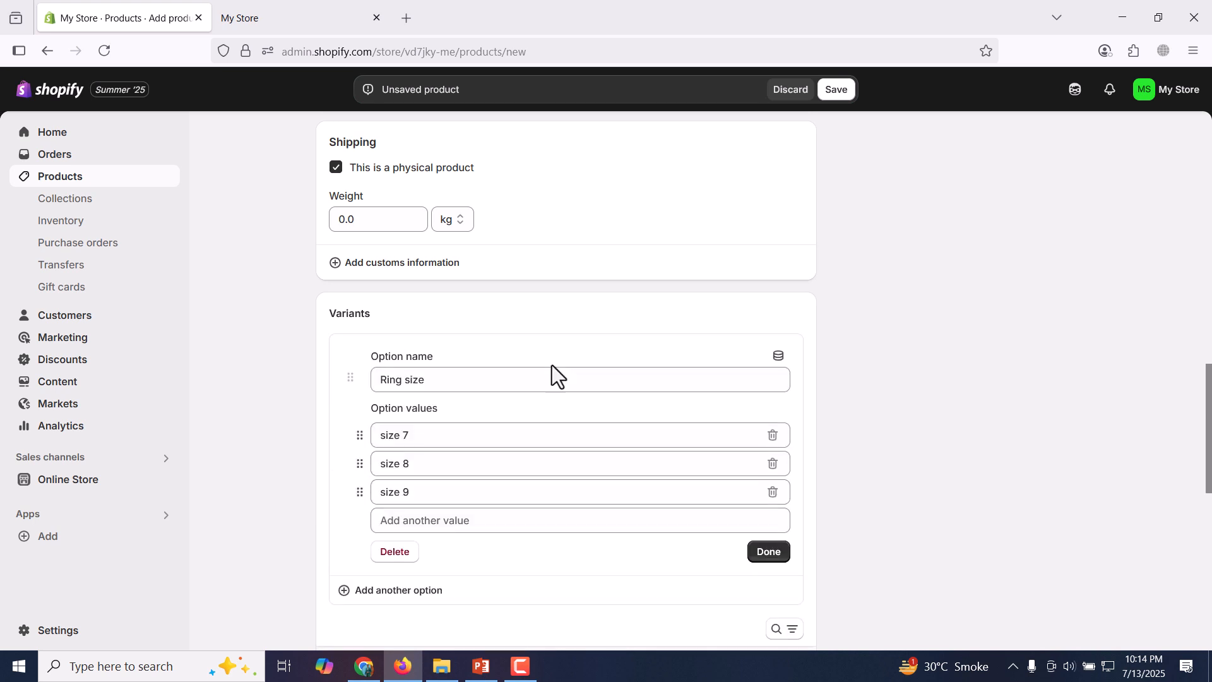
{"action": "left_click", "coordinate": [424, 435]}
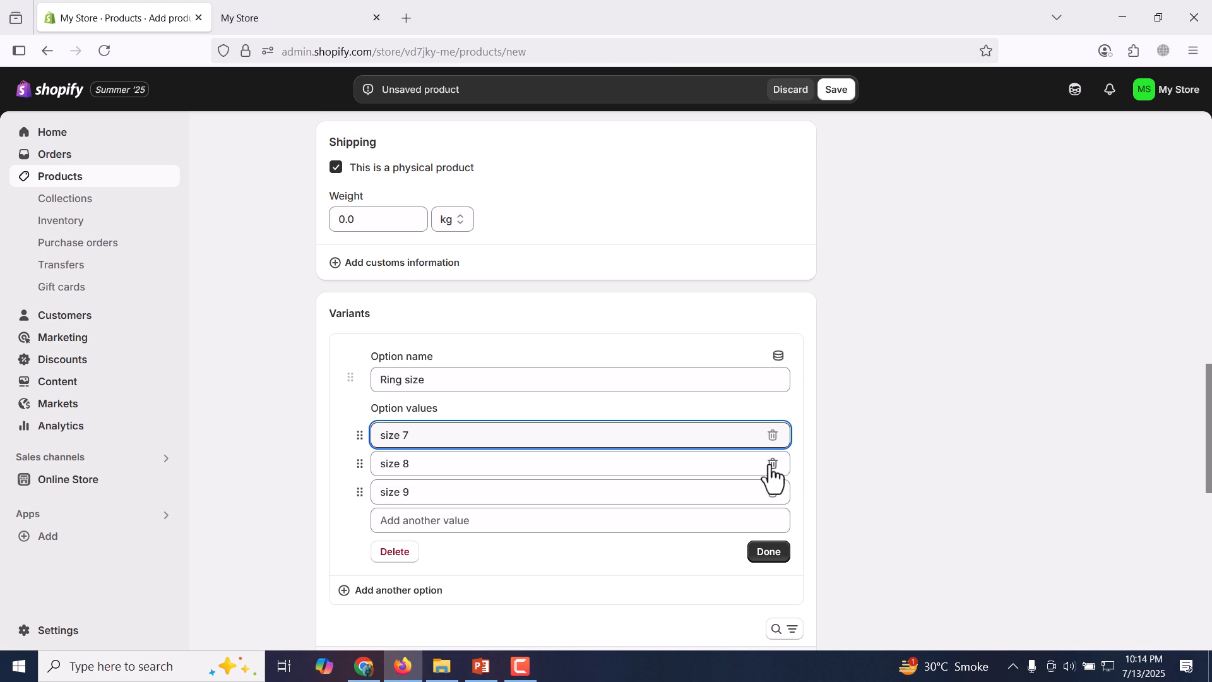
{"action": "left_click", "coordinate": [776, 556]}
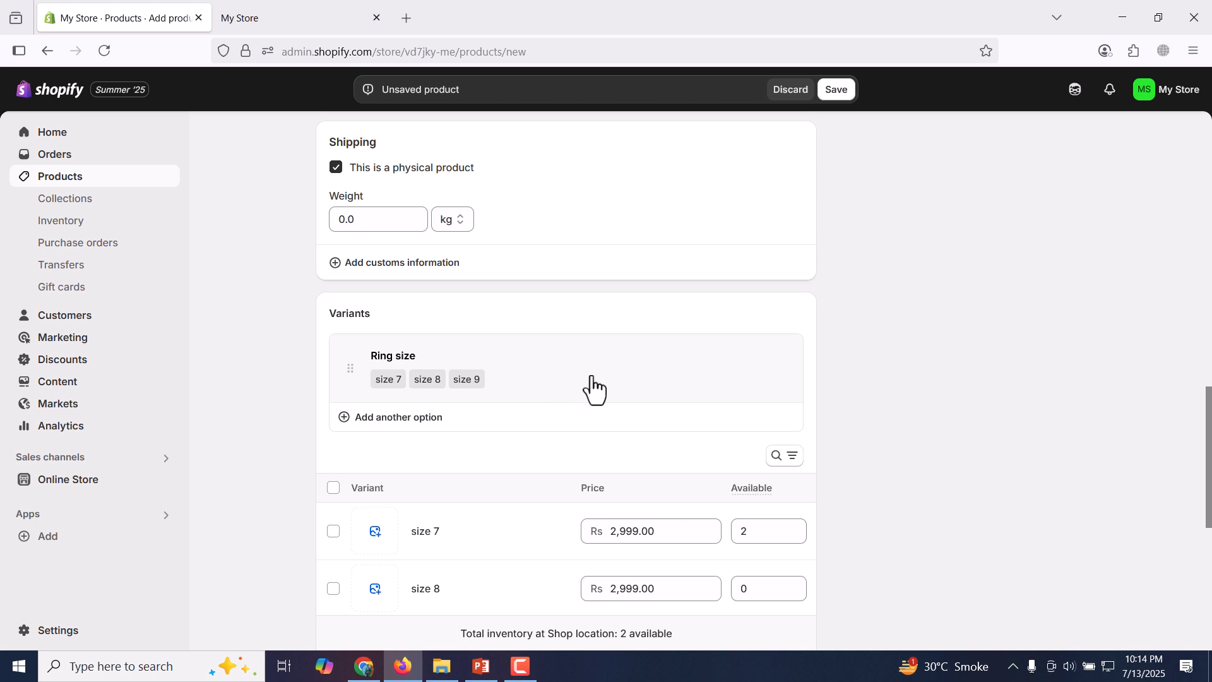
{"action": "scroll", "coordinate": [1206, 442], "scroll_direction": "down", "scroll_amount": 1}
{"action": "scroll", "coordinate": [1208, 438], "scroll_direction": "down", "scroll_amount": 3}
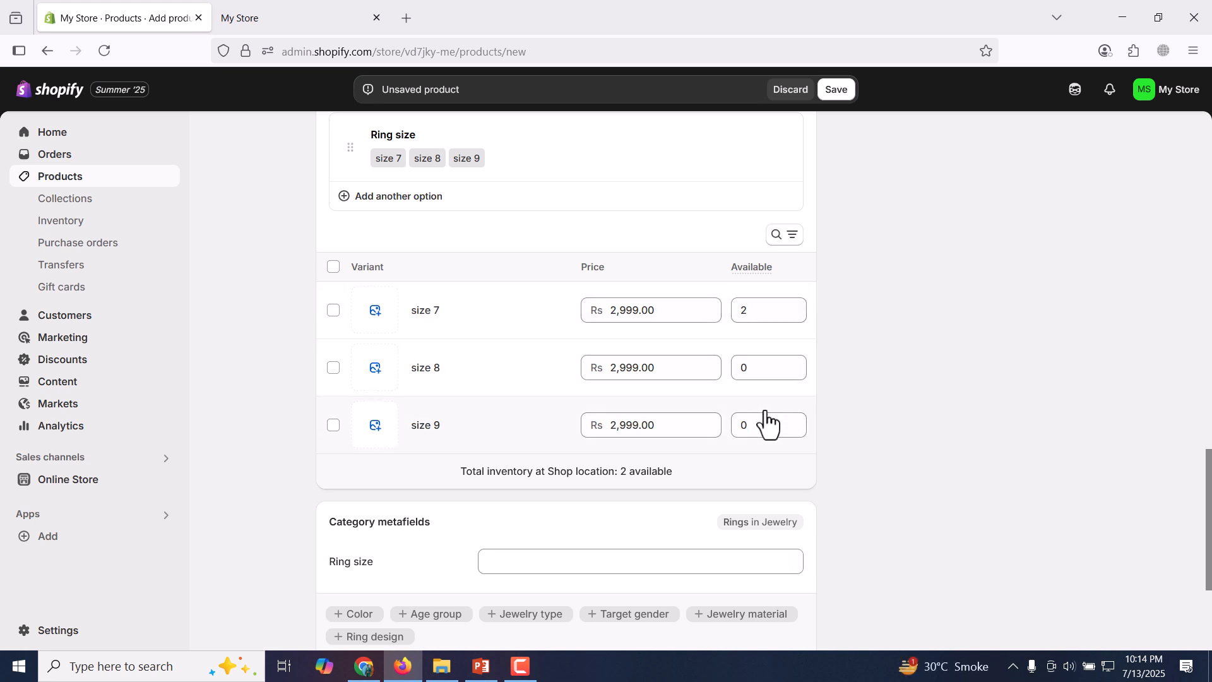
{"action": "left_click", "coordinate": [839, 92]}
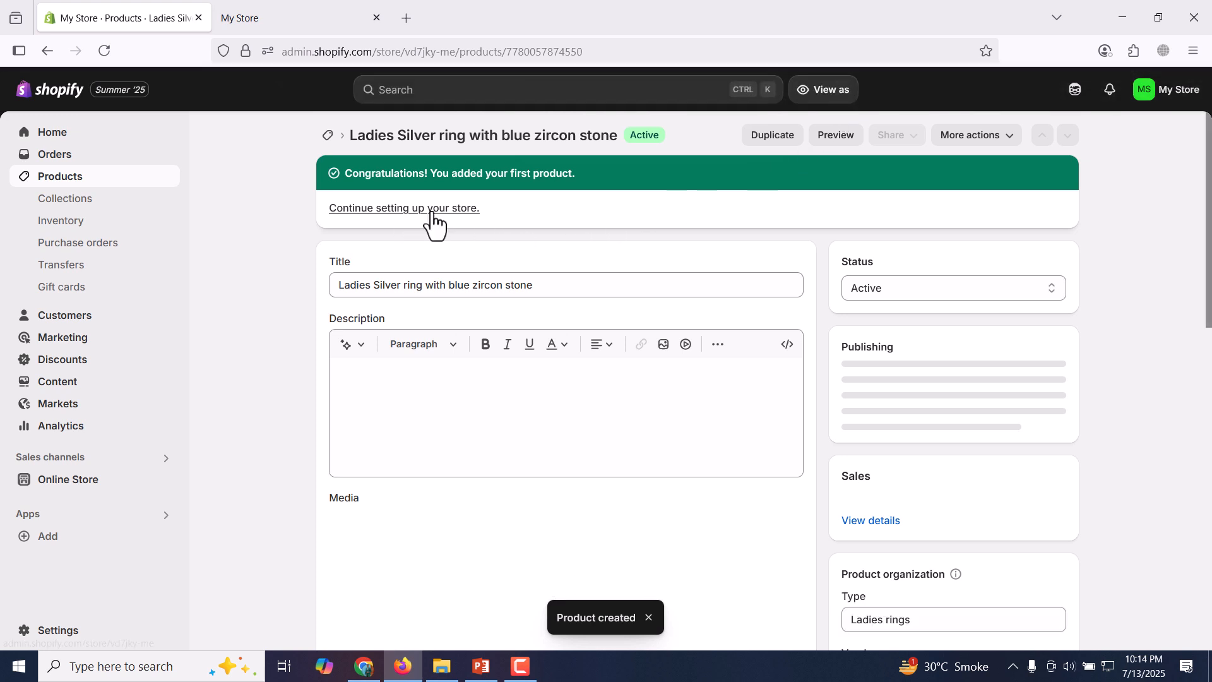
Preview the saved ring product in the storefront and examine its images, compare-at price and ring size choices.
{"action": "left_click", "coordinate": [833, 140]}
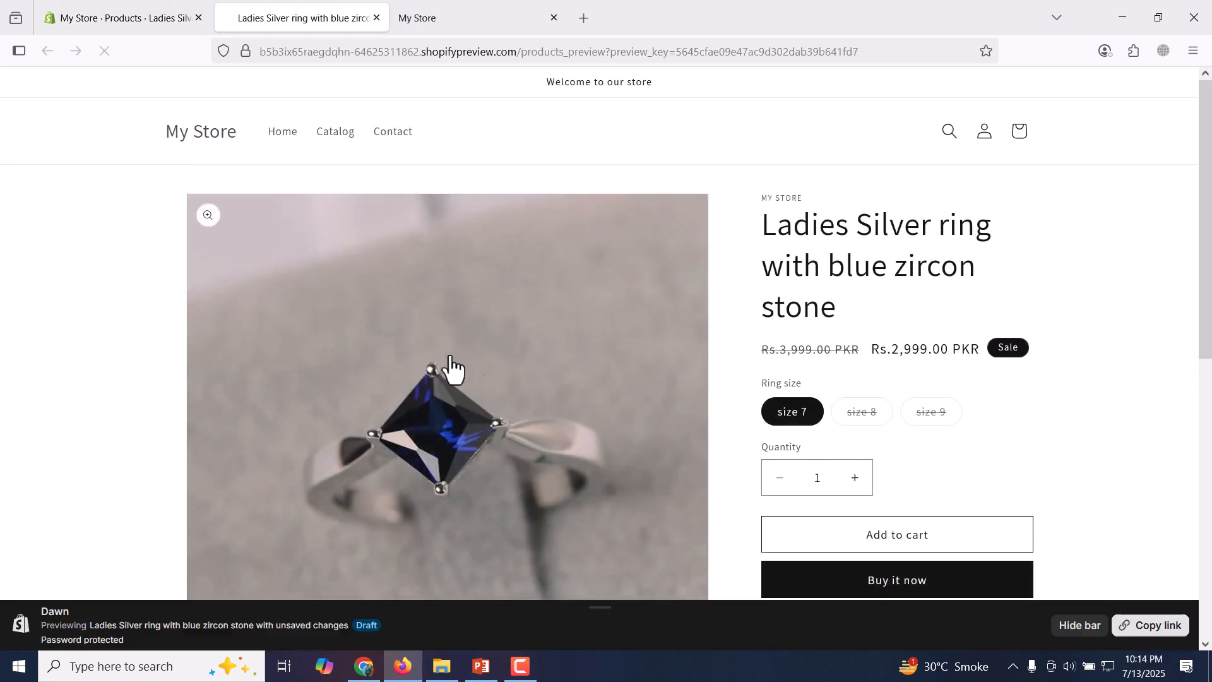
{"action": "left_click_drag", "start_coordinate": [1206, 195], "coordinate": [1205, 347]}
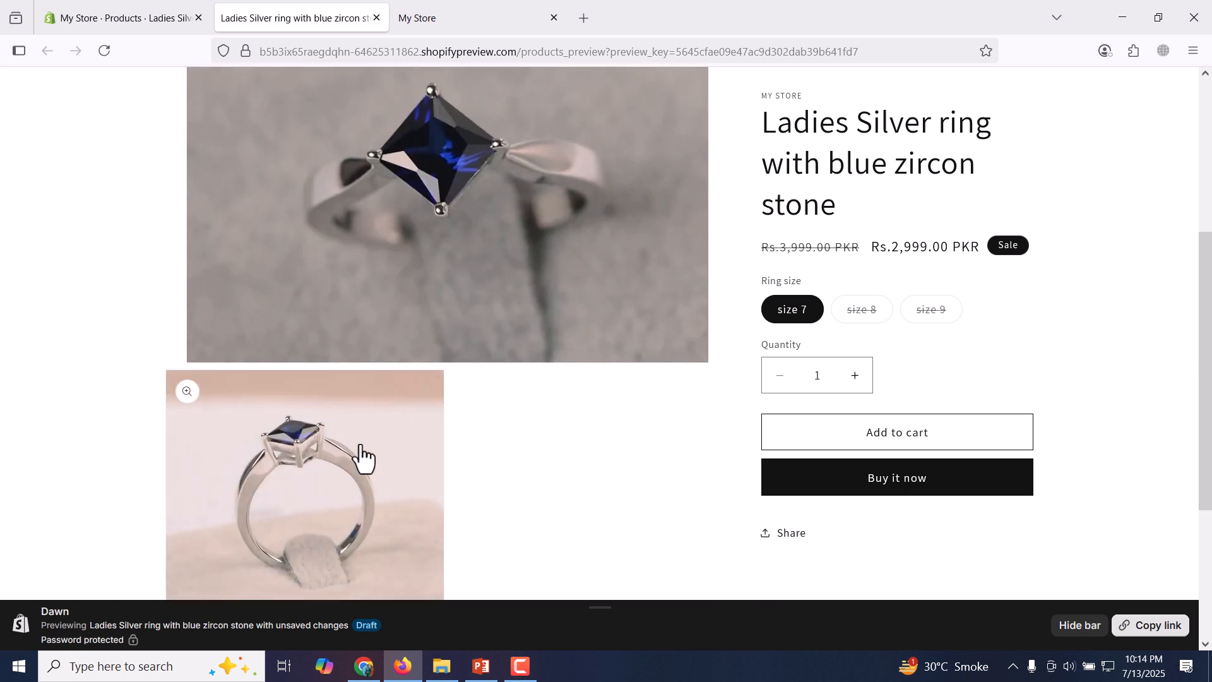
{"action": "left_click_drag", "start_coordinate": [1208, 391], "coordinate": [1208, 260]}
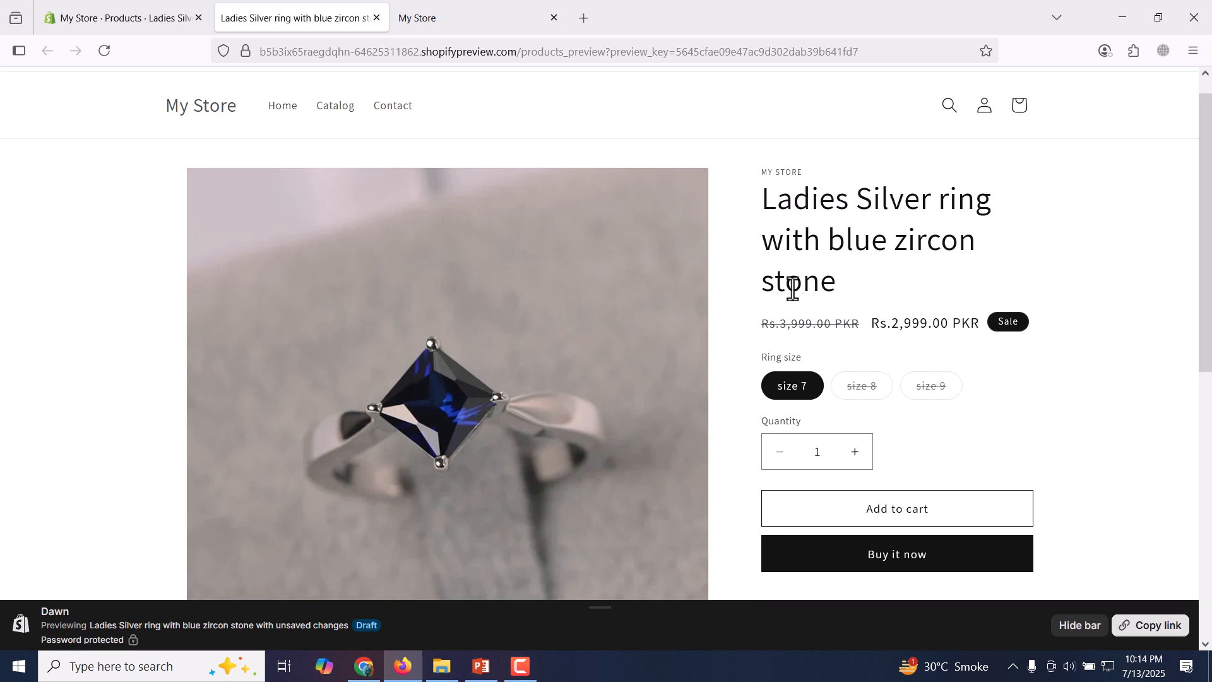
{"action": "left_click_drag", "start_coordinate": [760, 324], "coordinate": [849, 328]}
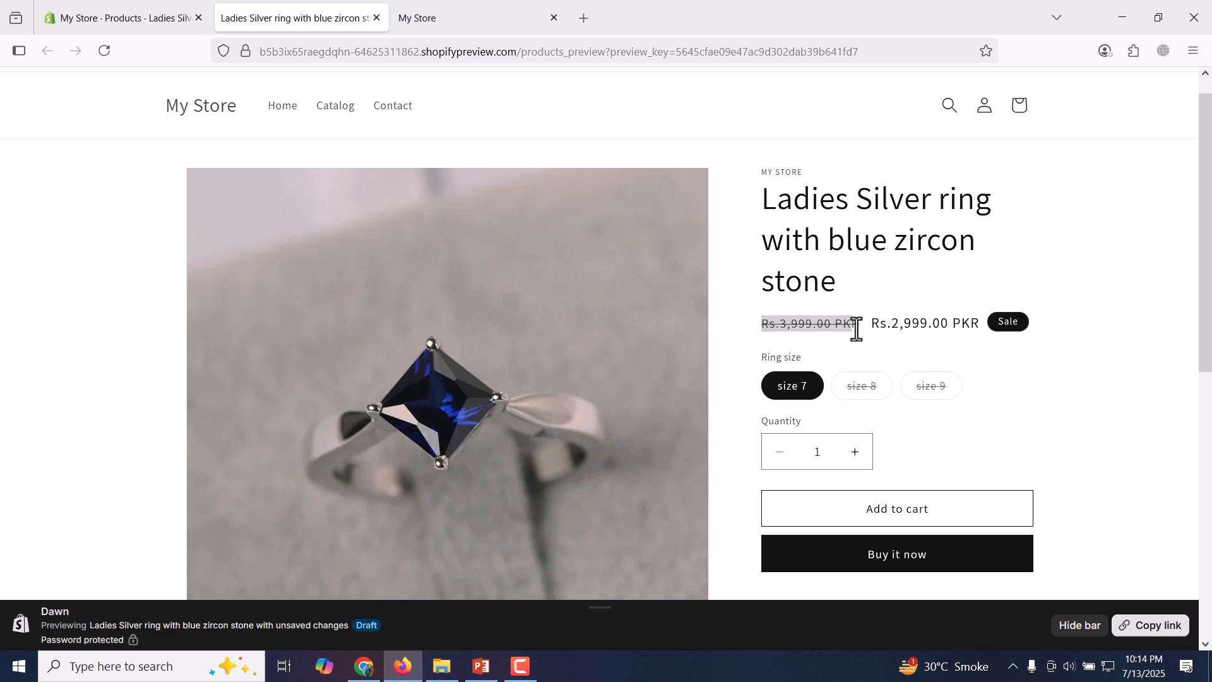
Return to the ring product's admin page and open the details of its size 7 variant.
{"action": "left_click", "coordinate": [149, 19]}
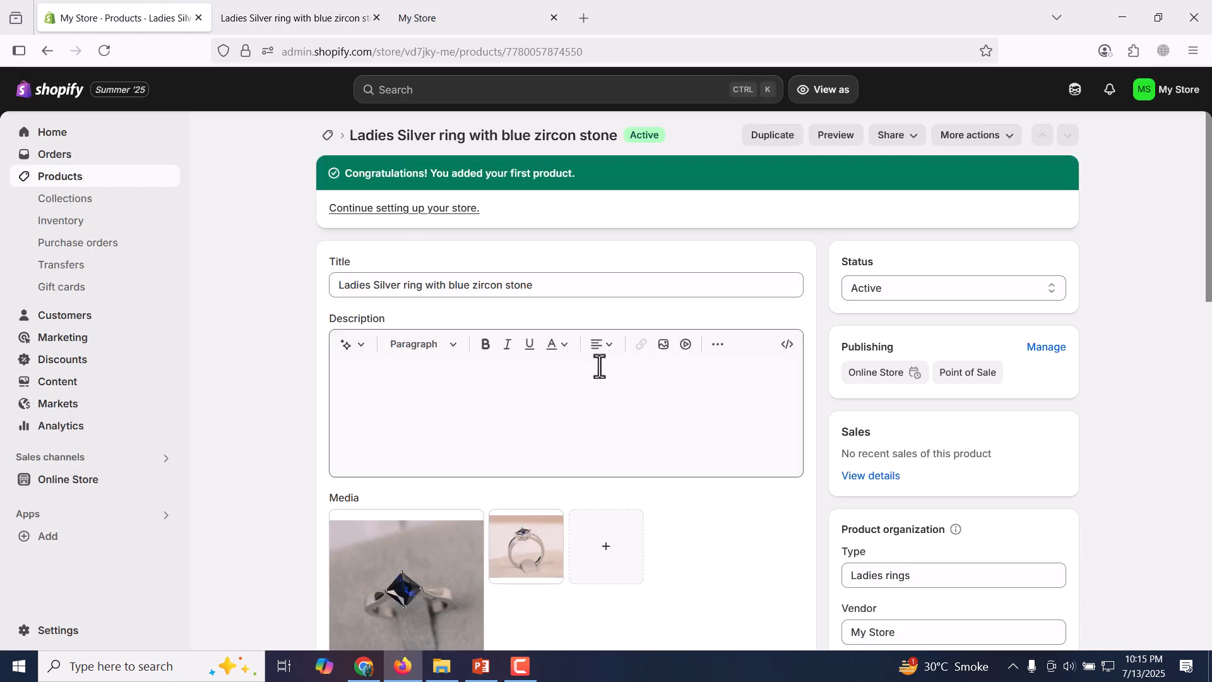
{"action": "scroll", "coordinate": [601, 362], "scroll_direction": "down", "scroll_amount": 10}
{"action": "scroll", "coordinate": [601, 363], "scroll_direction": "up", "scroll_amount": 10}
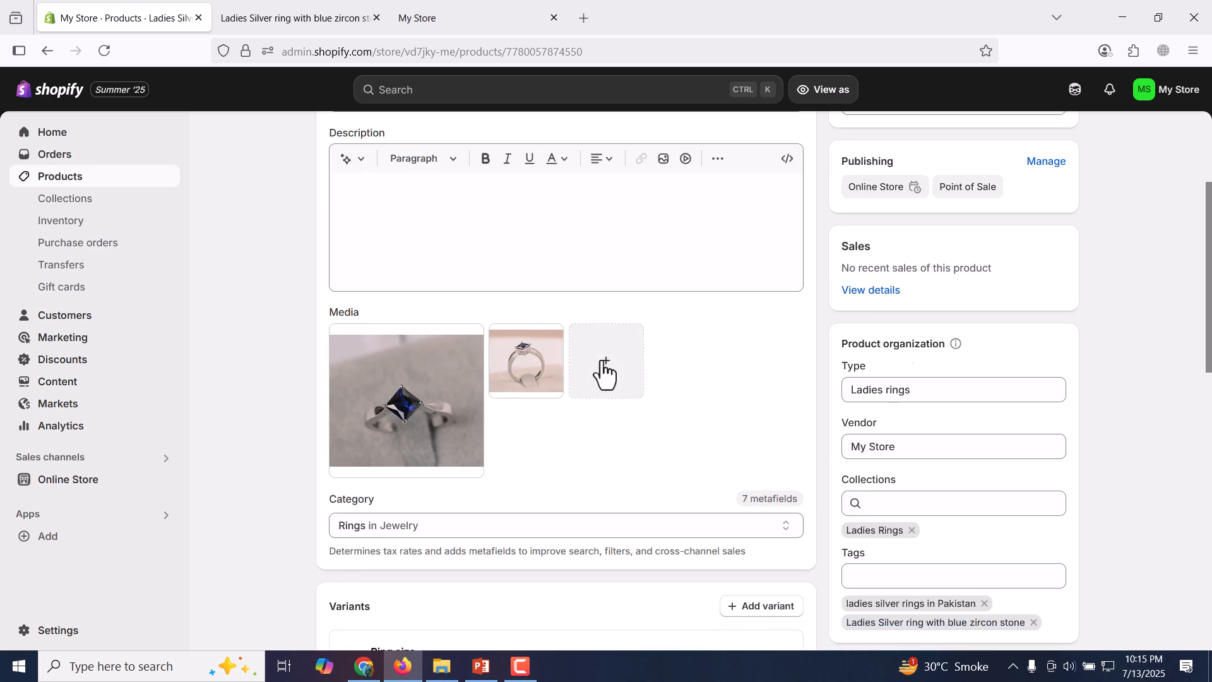
{"action": "scroll", "coordinate": [601, 363], "scroll_direction": "down", "scroll_amount": 5}
{"action": "scroll", "coordinate": [600, 324], "scroll_direction": "up", "scroll_amount": 5}
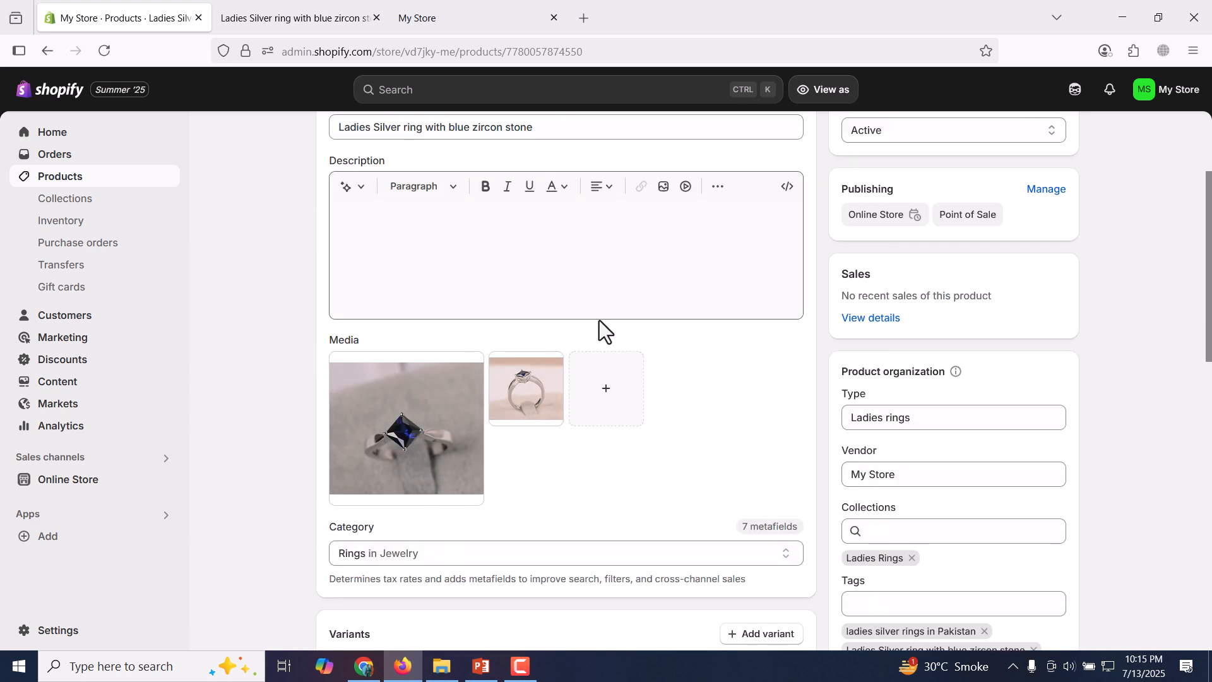
{"action": "scroll", "coordinate": [662, 433], "scroll_direction": "down", "scroll_amount": 10}
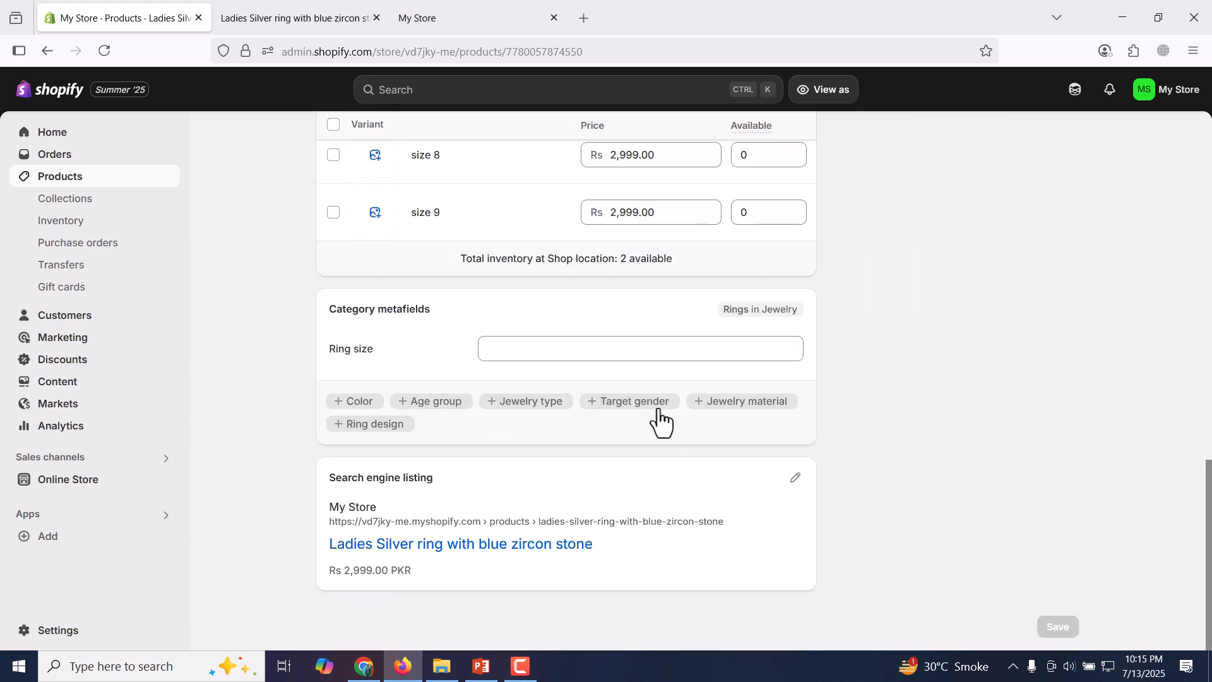
{"action": "scroll", "coordinate": [660, 419], "scroll_direction": "up", "scroll_amount": 5}
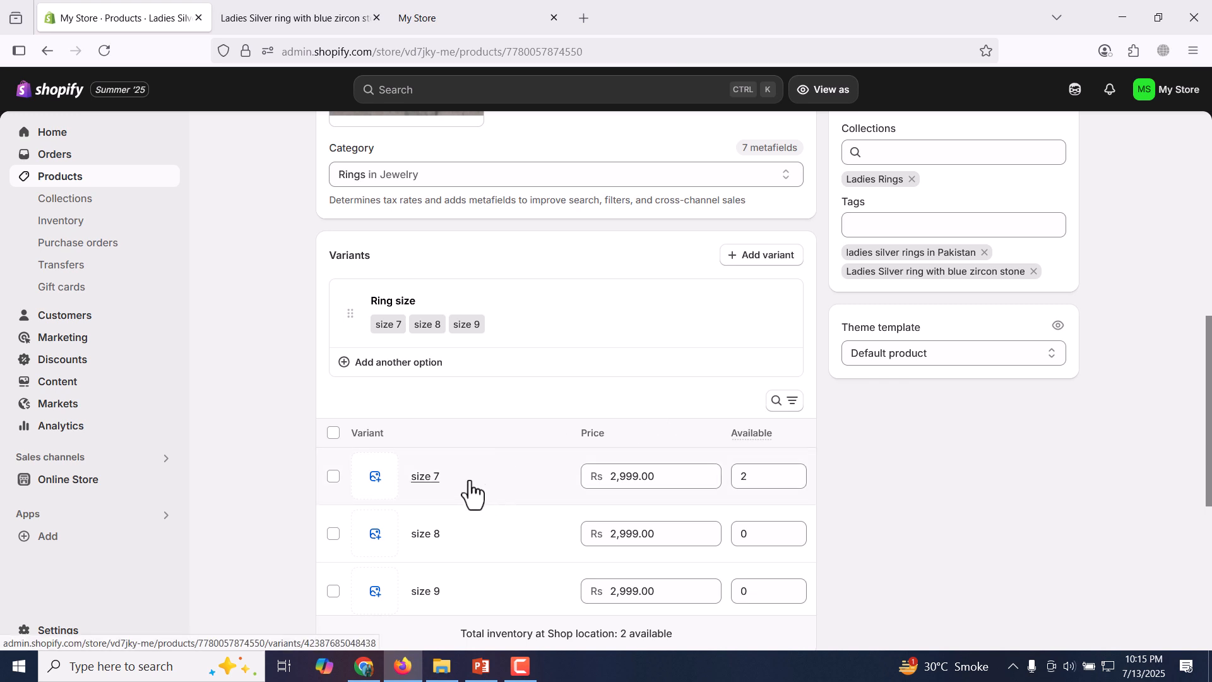
{"action": "left_click", "coordinate": [425, 477]}
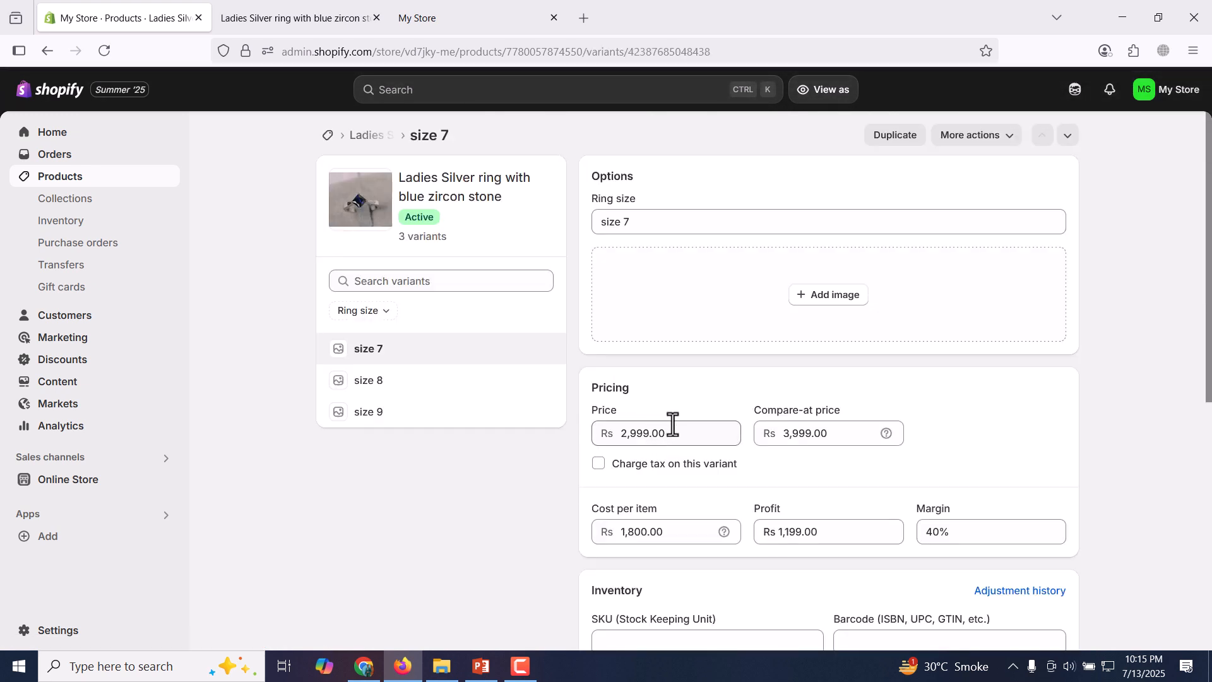
Check the details of the size 8 and size 9 variants, and go back to the size 7 variant.
{"action": "left_click", "coordinate": [446, 393]}
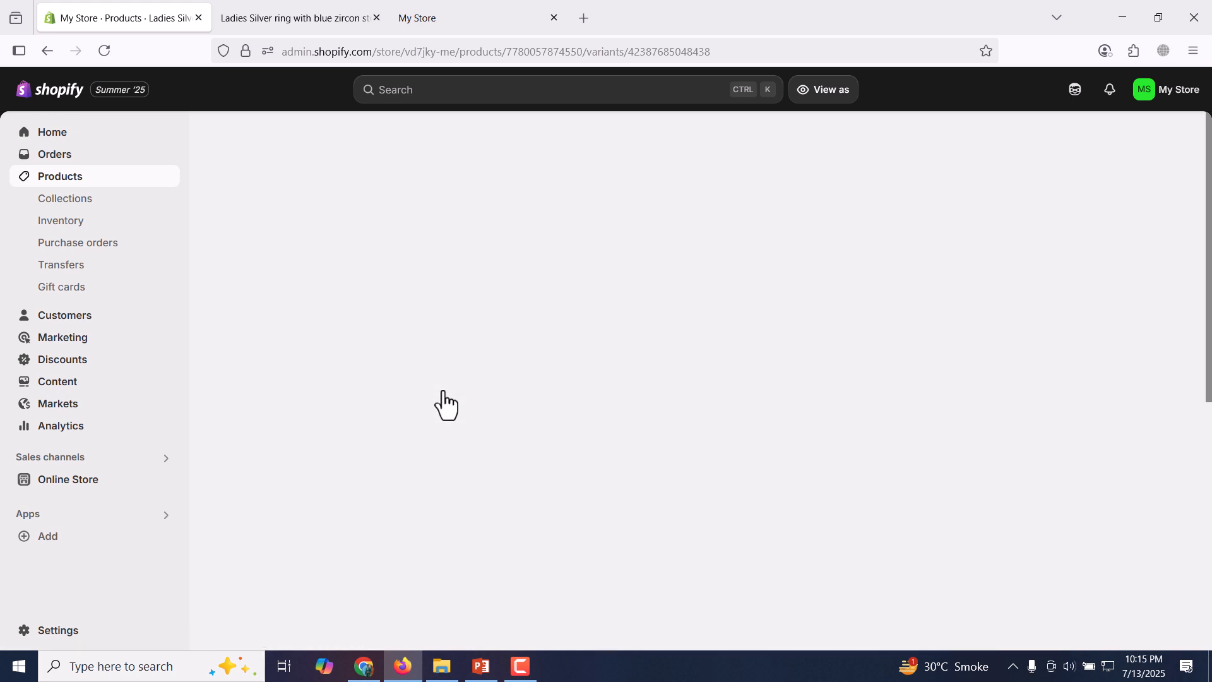
{"action": "left_click", "coordinate": [451, 421]}
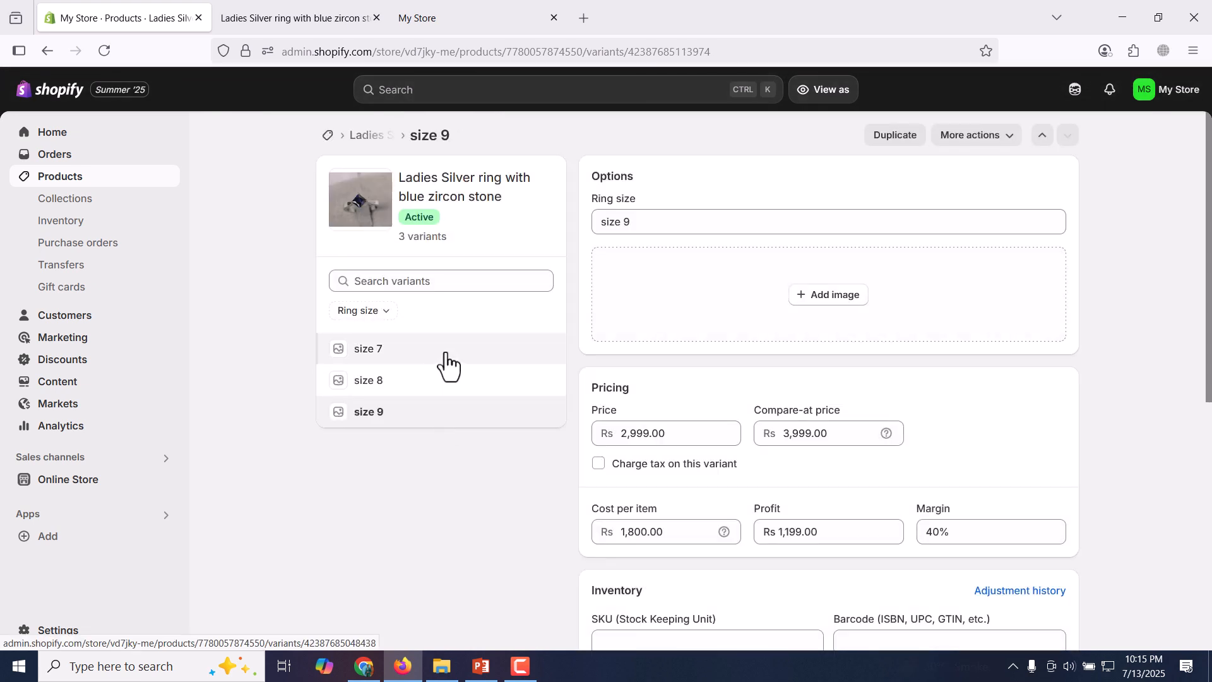
{"action": "left_click", "coordinate": [444, 354]}
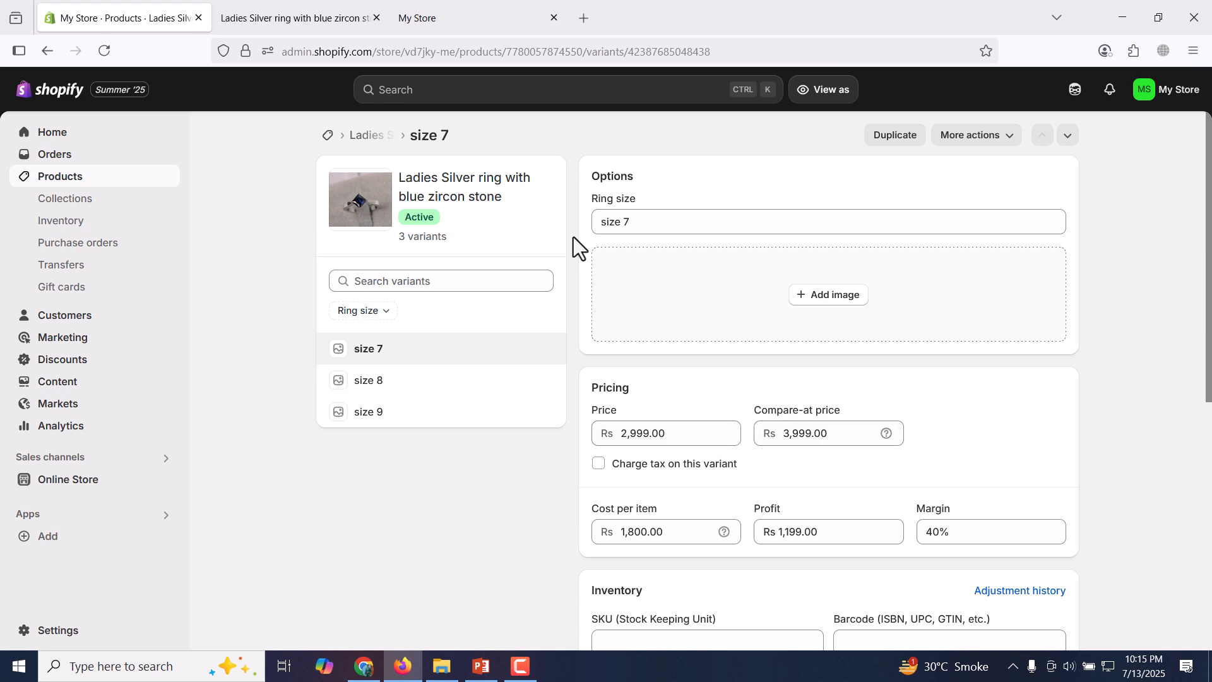
Compare the size 7 variant's price and compare-at price with the prices shown in the storefront preview.
{"action": "left_click", "coordinate": [314, 1]}
{"action": "left_click", "coordinate": [811, 330]}
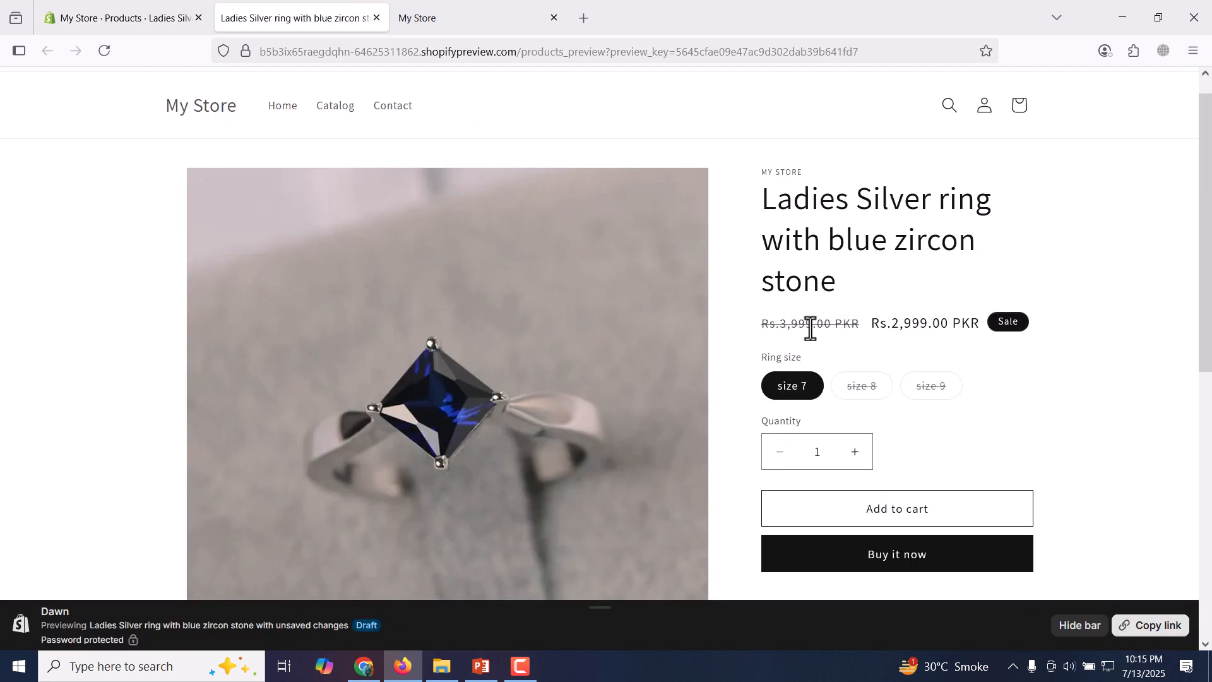
{"action": "left_click", "coordinate": [101, 6]}
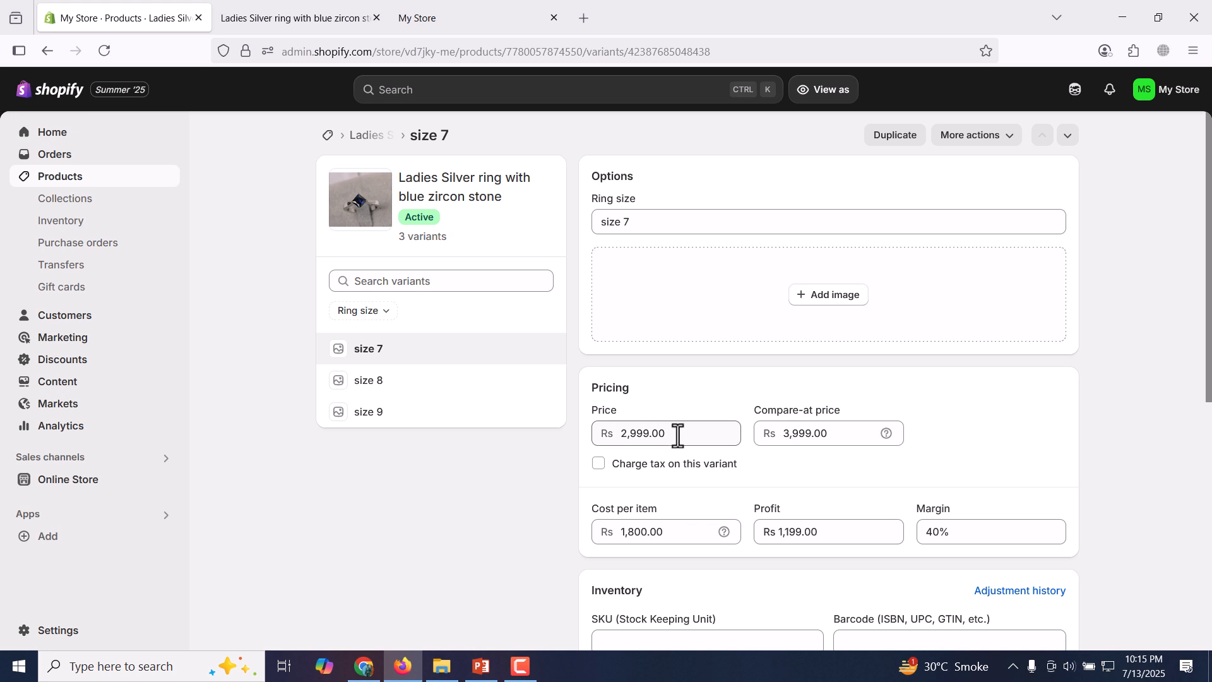
{"action": "left_click", "coordinate": [353, 9]}
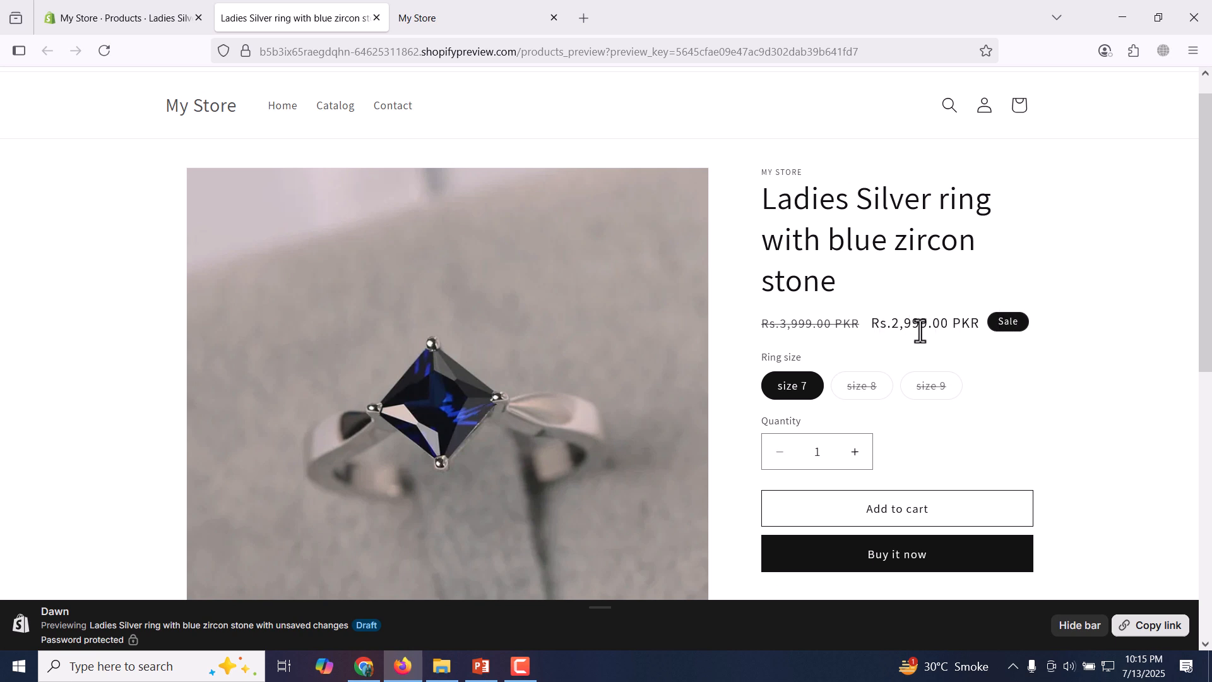
{"action": "left_click_drag", "start_coordinate": [871, 324], "coordinate": [953, 326]}
{"action": "left_click_drag", "start_coordinate": [829, 324], "coordinate": [768, 322]}
{"action": "left_click", "coordinate": [813, 331]}
{"action": "left_click", "coordinate": [162, 11]}
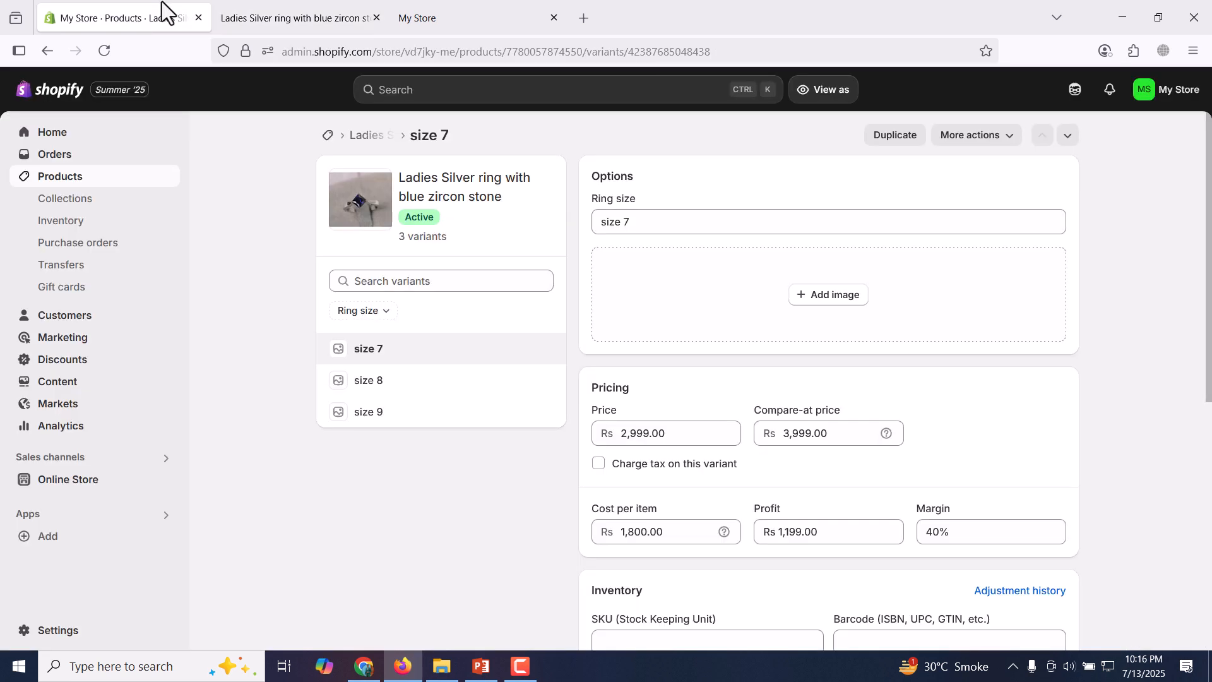
Clear the size 7 variant's compare-at price and save the variant.
{"action": "double_click", "coordinate": [843, 436]}
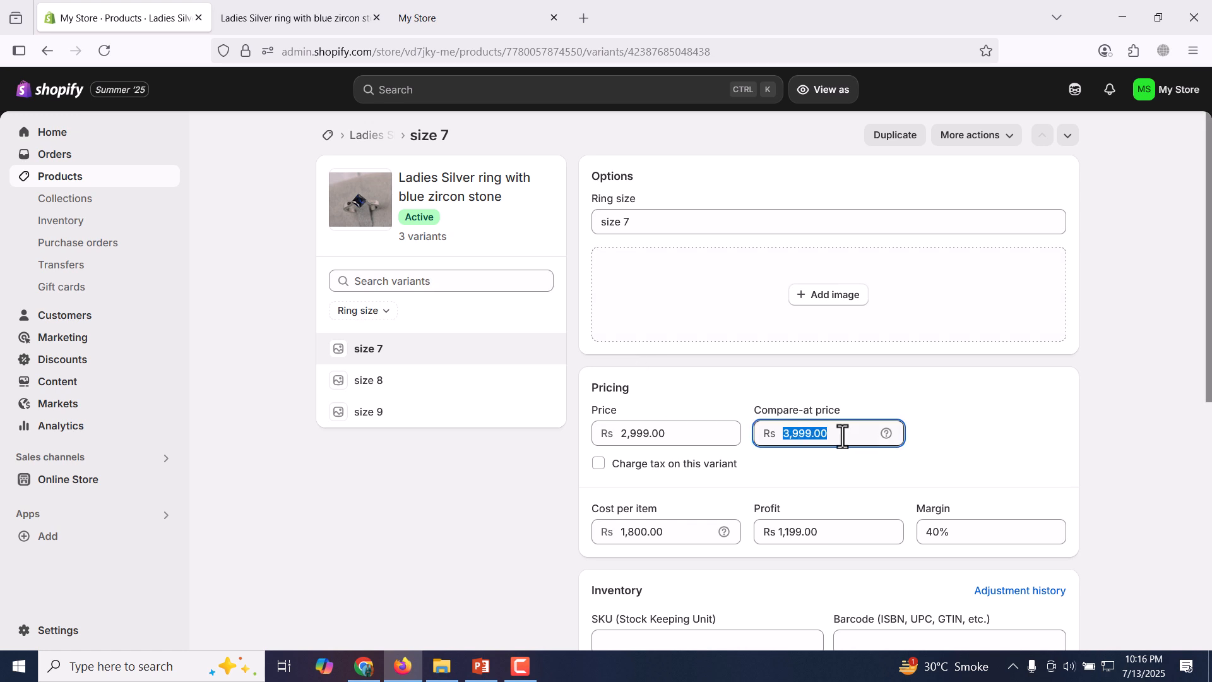
{"action": "key", "text": "BackSpace"}
{"action": "left_click", "coordinate": [836, 89]}
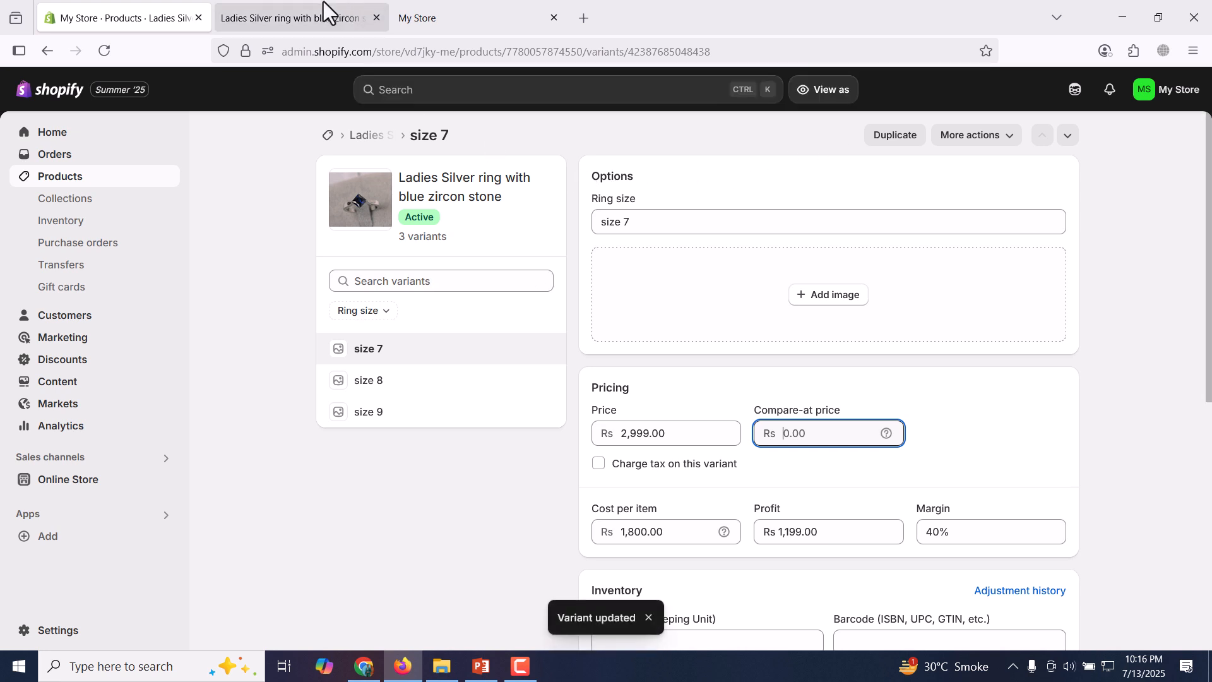
Reload the product's storefront preview and examine how its price is displayed without a compare-at price.
{"action": "left_click", "coordinate": [303, 17]}
{"action": "left_click", "coordinate": [105, 51]}
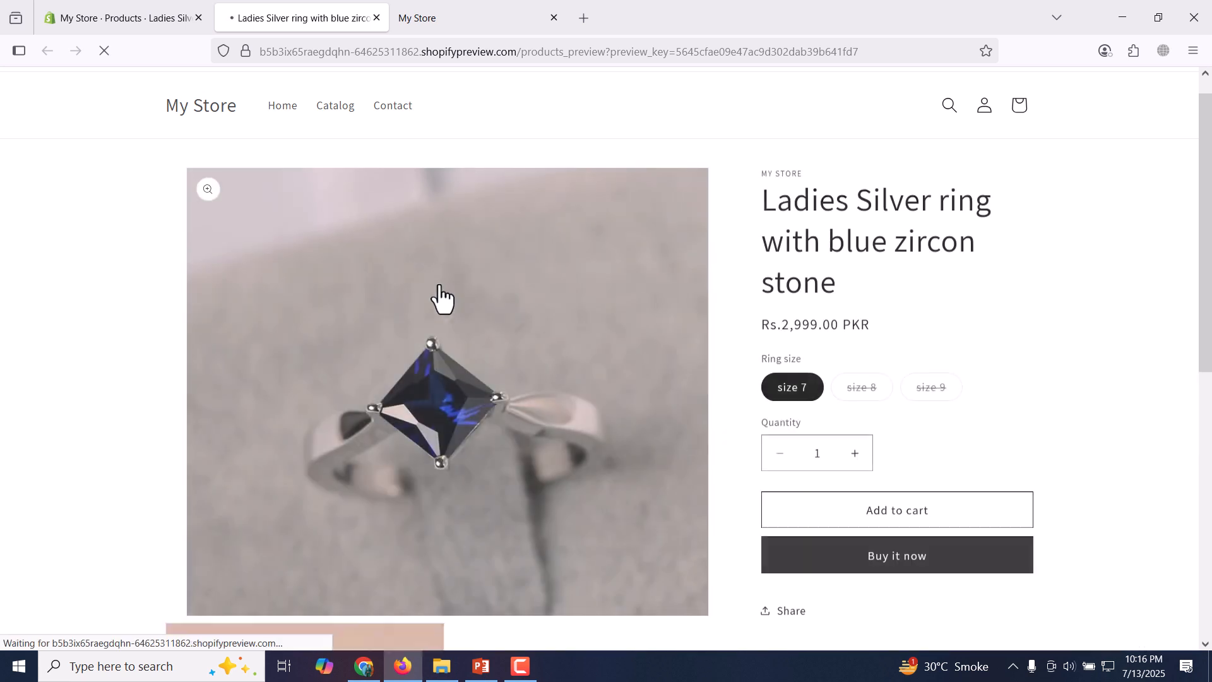
{"action": "left_click_drag", "start_coordinate": [762, 325], "coordinate": [888, 327]}
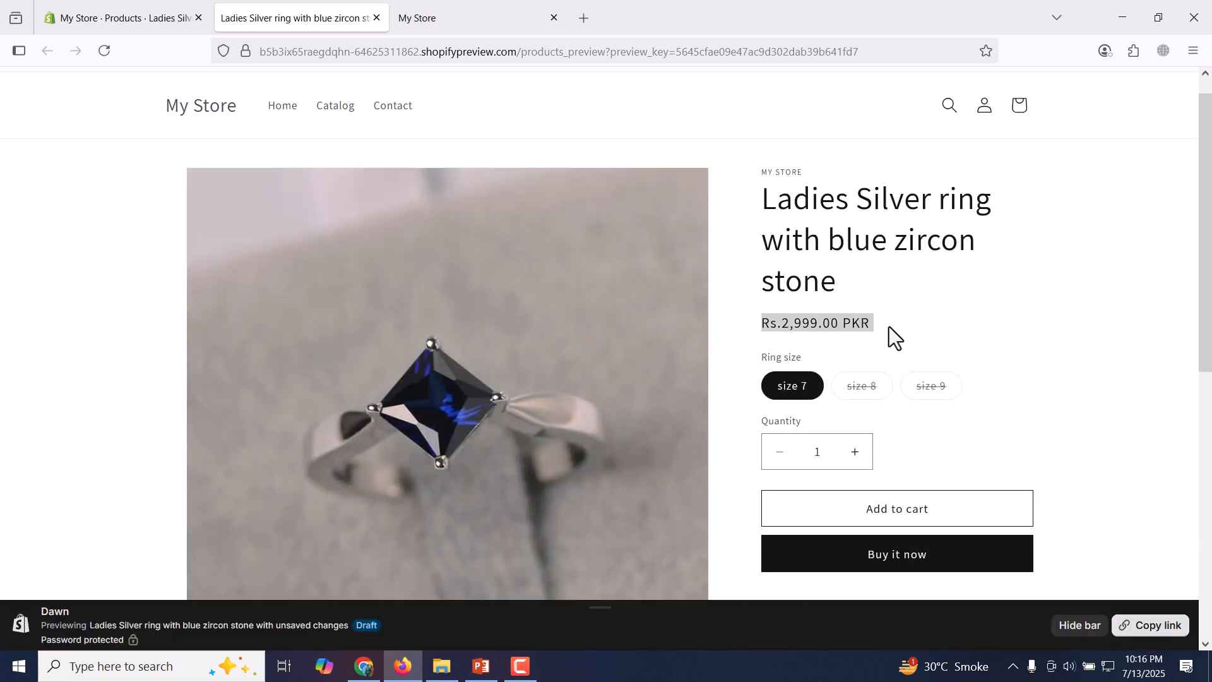
{"action": "left_click", "coordinate": [889, 326]}
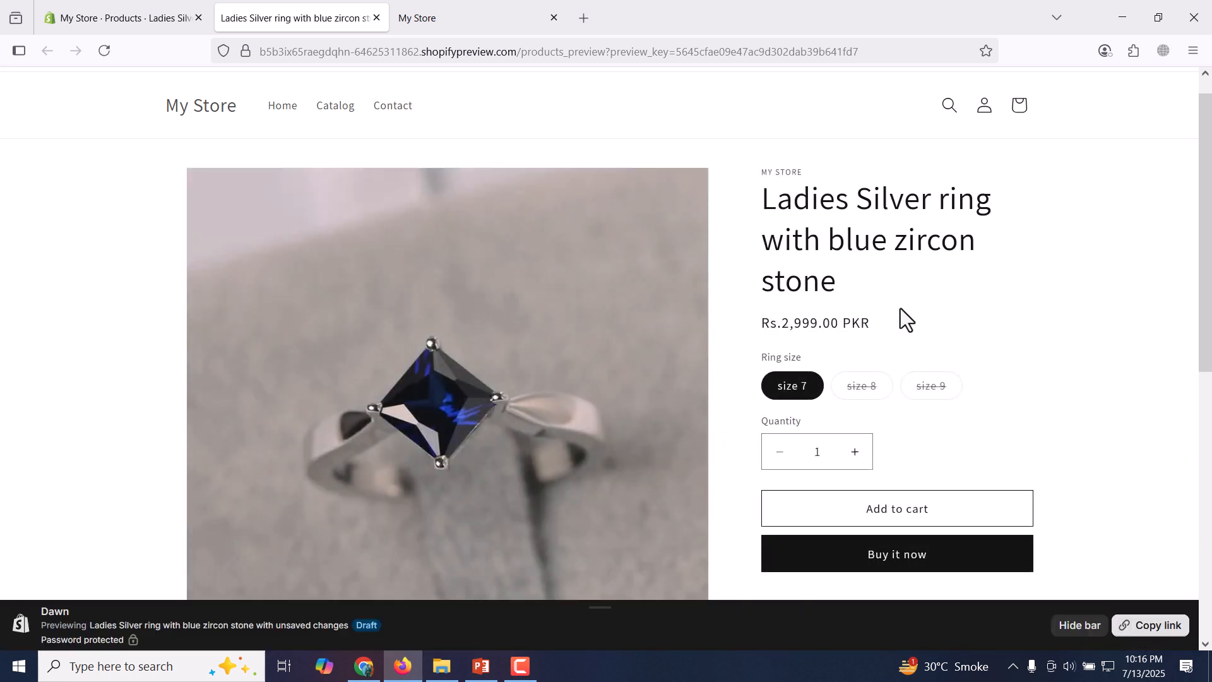
Set the size 7 variant's compare-at price to Rs 3,999 and save the variant.
{"action": "left_click", "coordinate": [169, 12]}
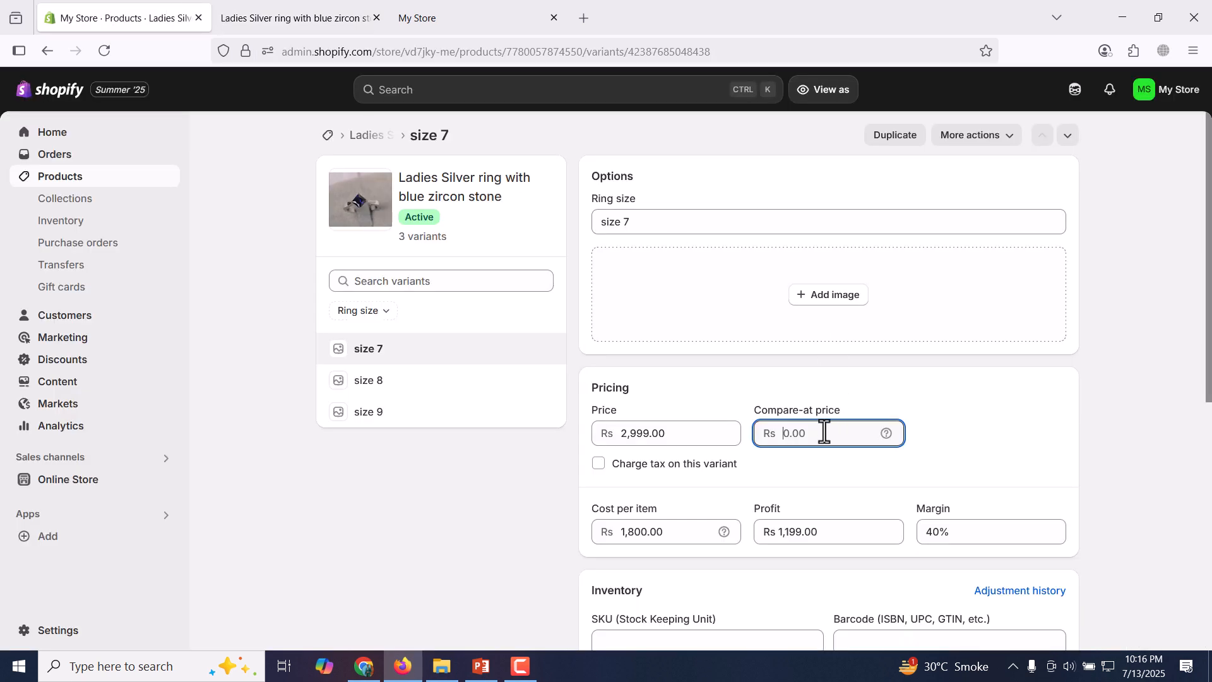
{"action": "type", "text": "3999"}
{"action": "left_click", "coordinate": [839, 92]}
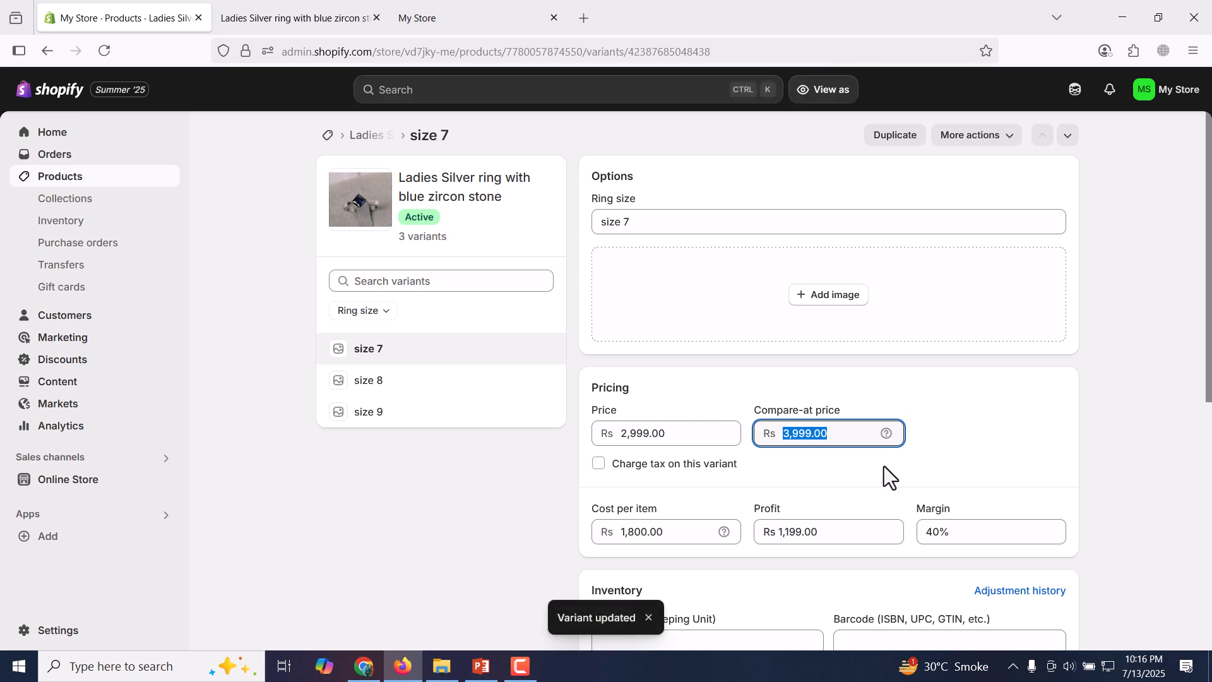
Reload the storefront preview to check the updated pricing, and return to the size 7 variant's admin page.
{"action": "left_click", "coordinate": [264, 1]}
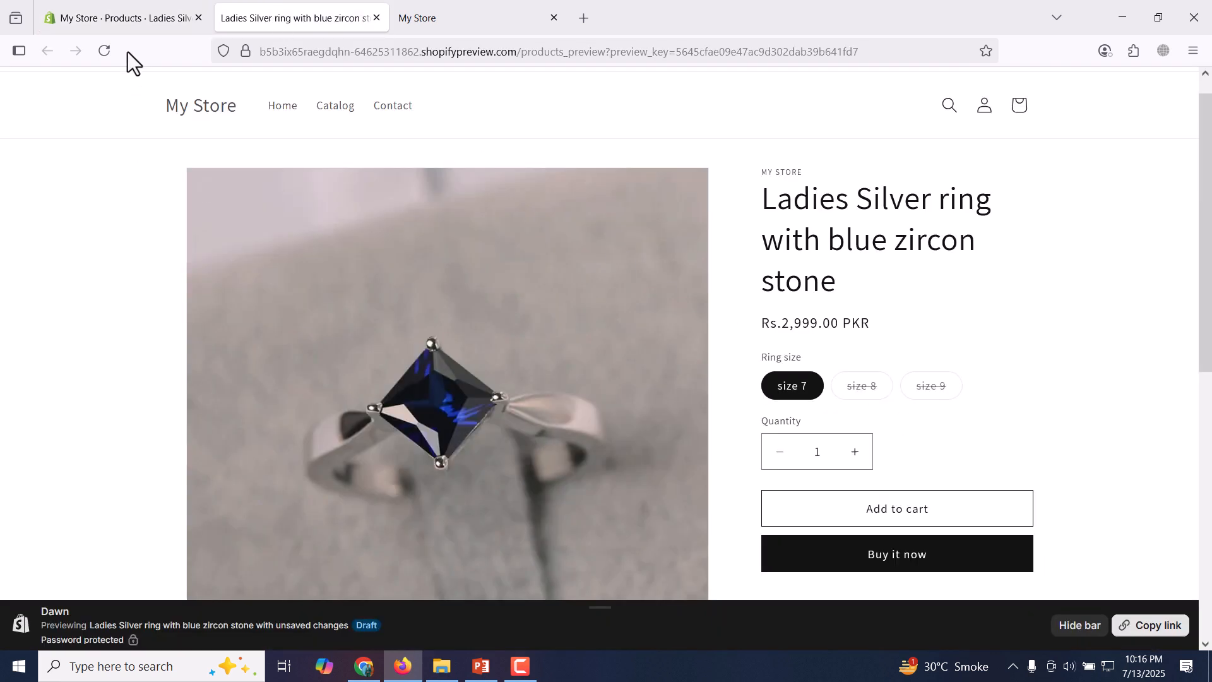
{"action": "left_click", "coordinate": [107, 52]}
{"action": "left_click", "coordinate": [189, 14]}
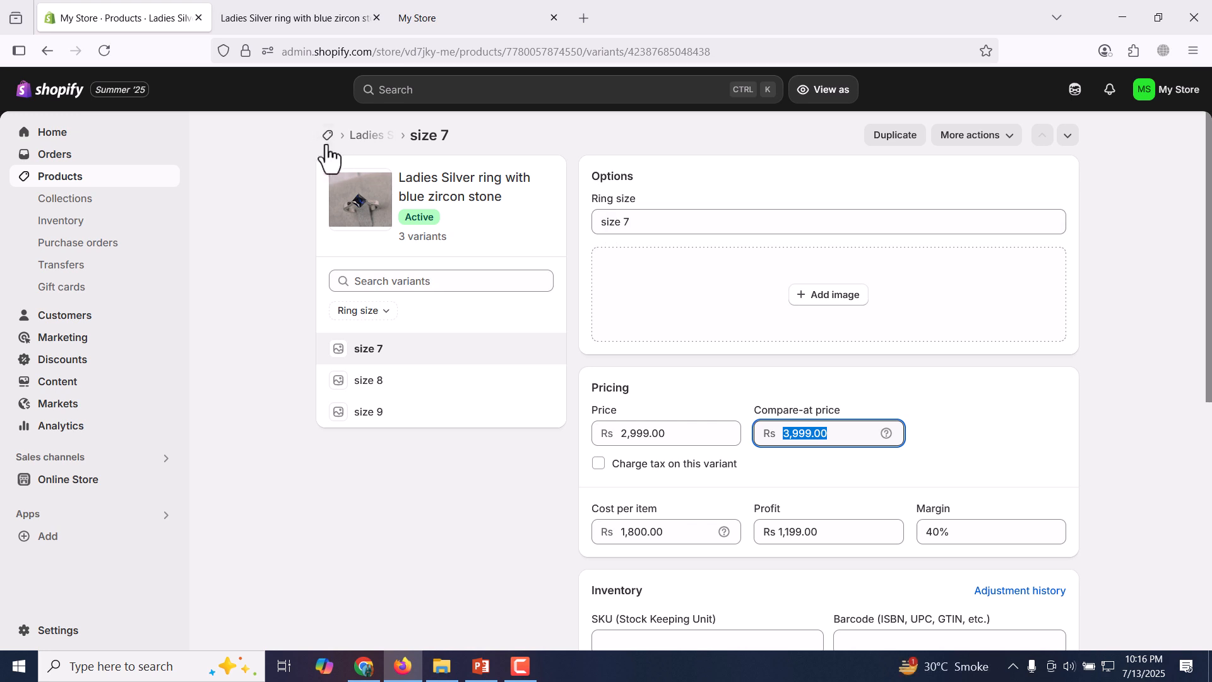
Replace the old storefront preview with a fresh one from the ring's product page, and select size 8 in it.
{"action": "left_click", "coordinate": [356, 140]}
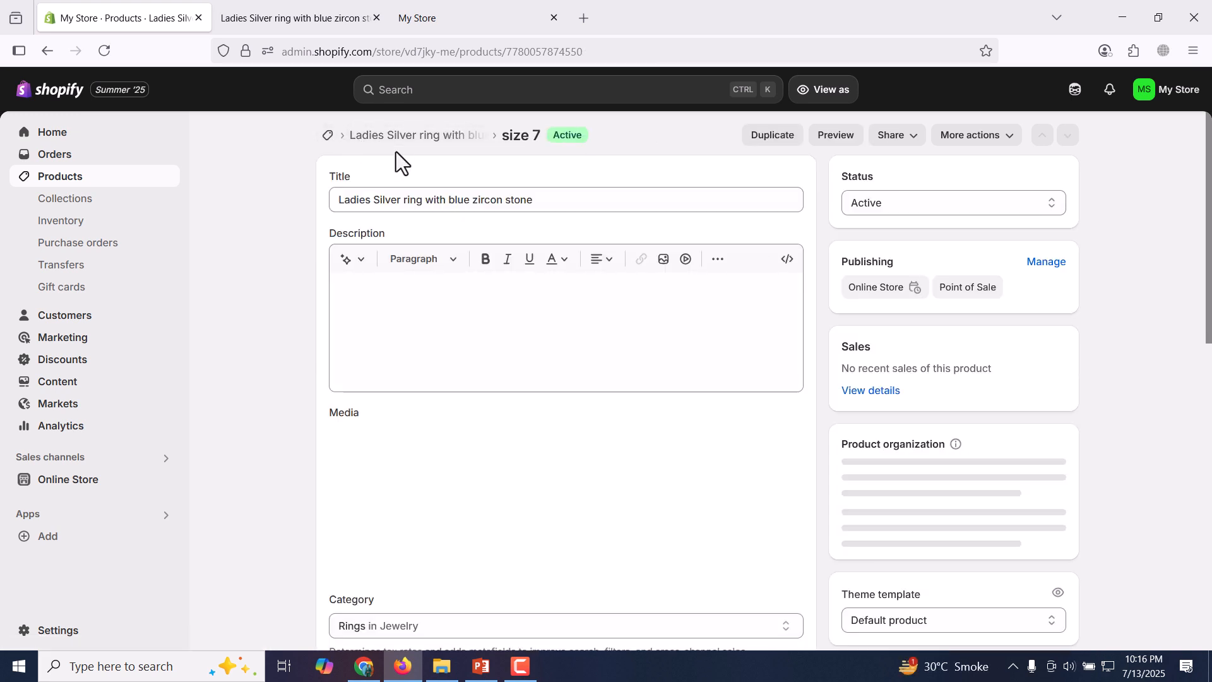
{"action": "left_click", "coordinate": [827, 138]}
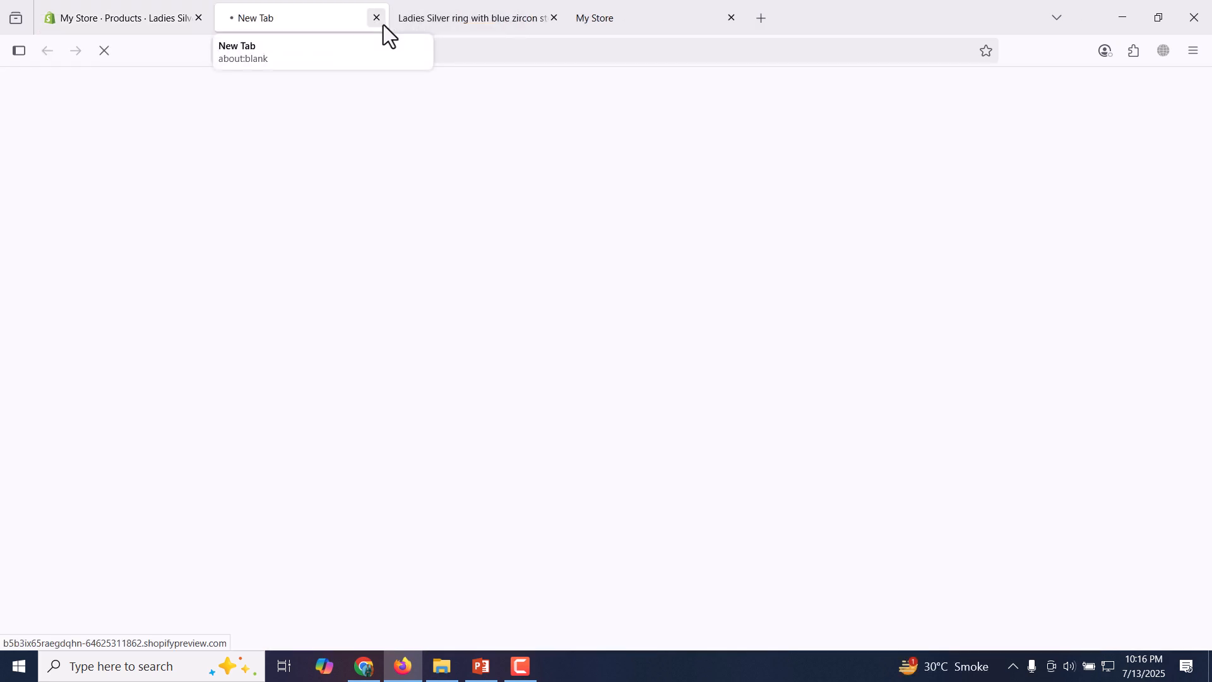
{"action": "left_click", "coordinate": [555, 19]}
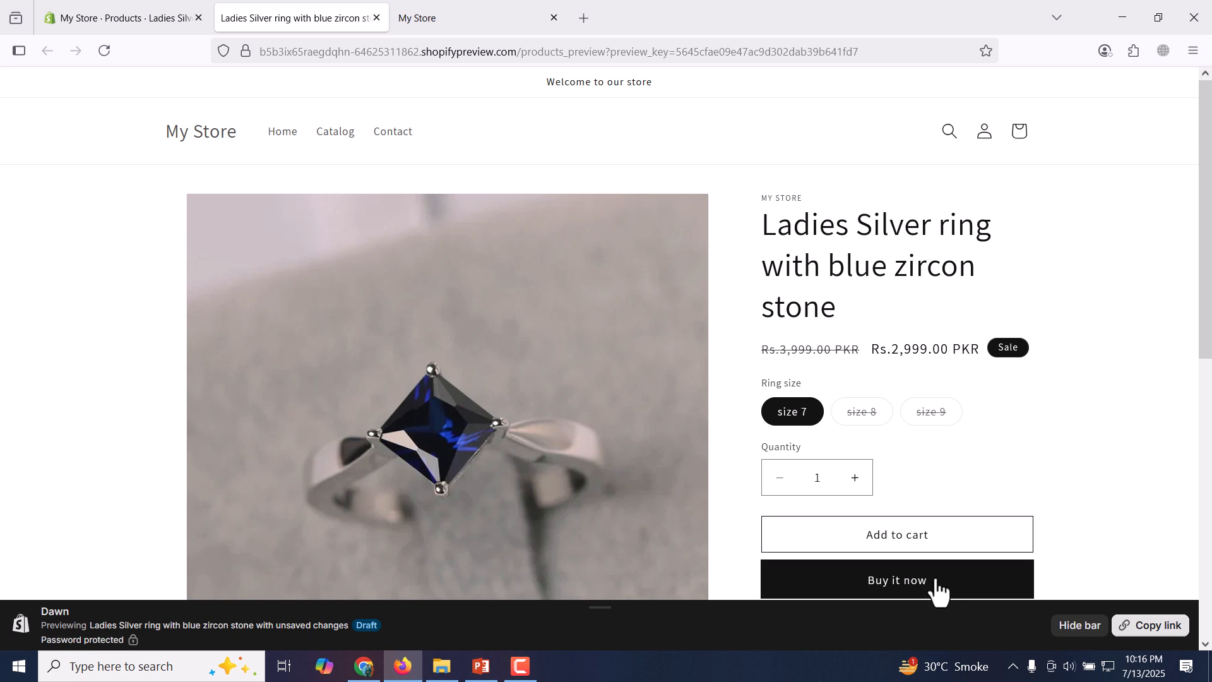
{"action": "left_click", "coordinate": [864, 417]}
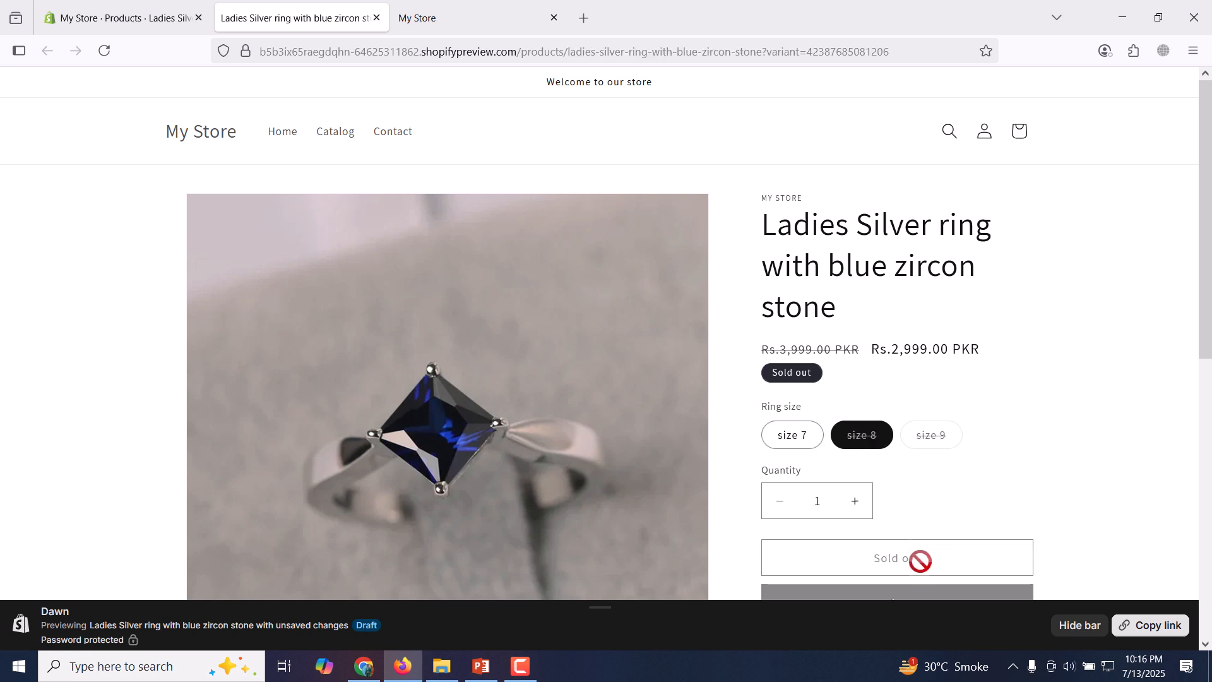
Check size 9 in the storefront preview, then set the available stock of sizes 8 and 9 to 2 each and save the product.
{"action": "left_click", "coordinate": [923, 437]}
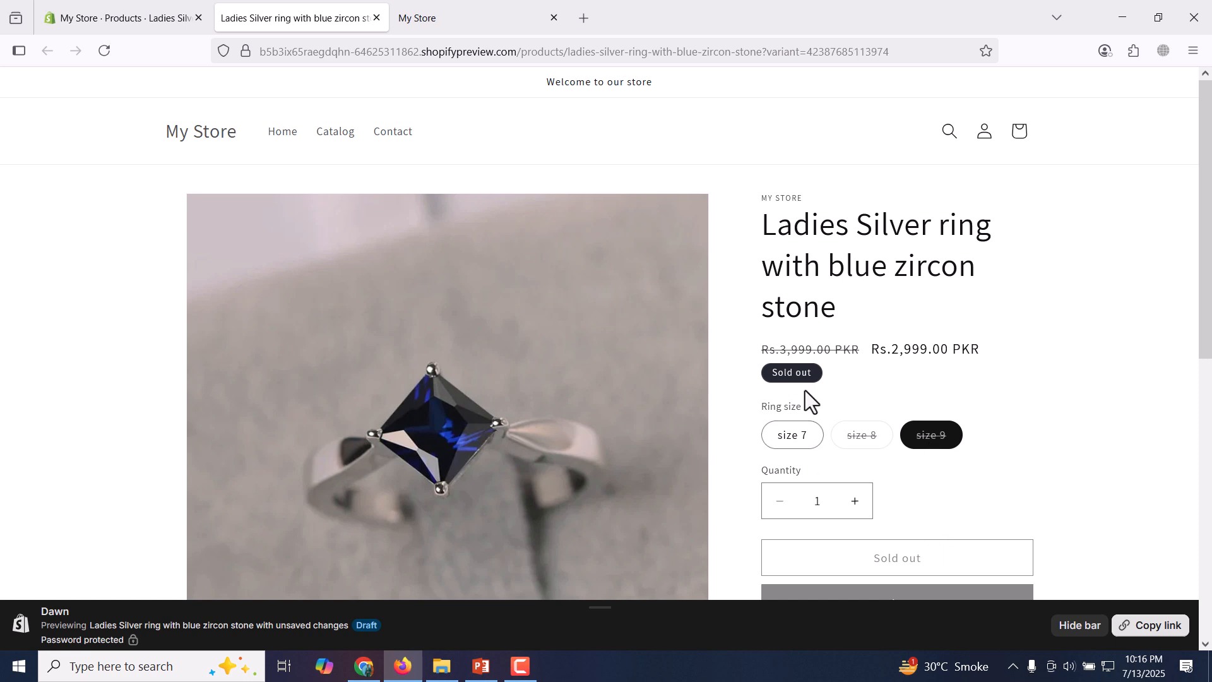
{"action": "left_click", "coordinate": [135, 3]}
{"action": "scroll", "coordinate": [616, 465], "scroll_direction": "down", "scroll_amount": 12}
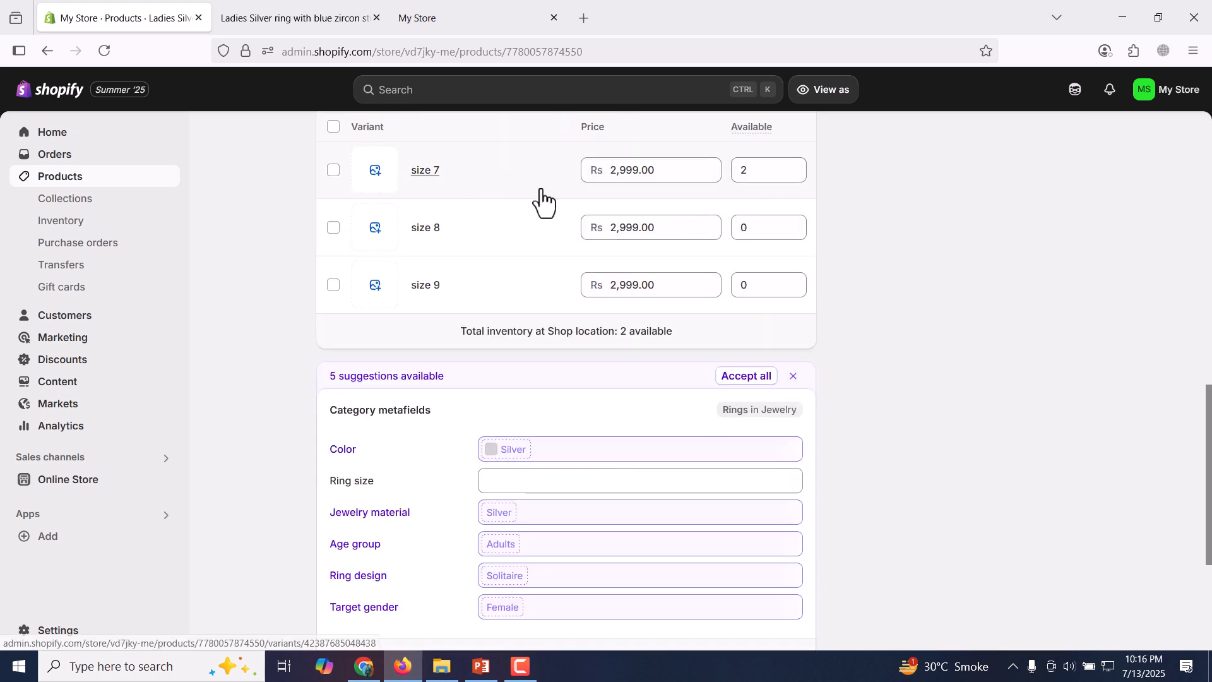
{"action": "double_click", "coordinate": [795, 225]}
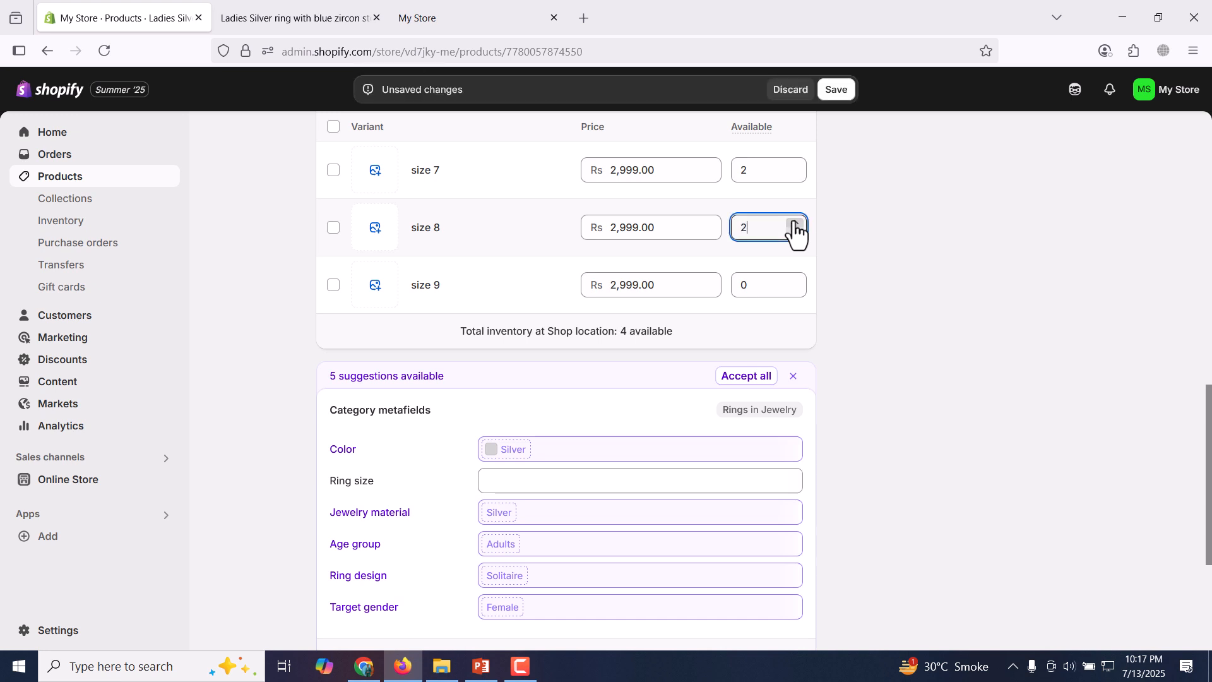
{"action": "double_click", "coordinate": [795, 281]}
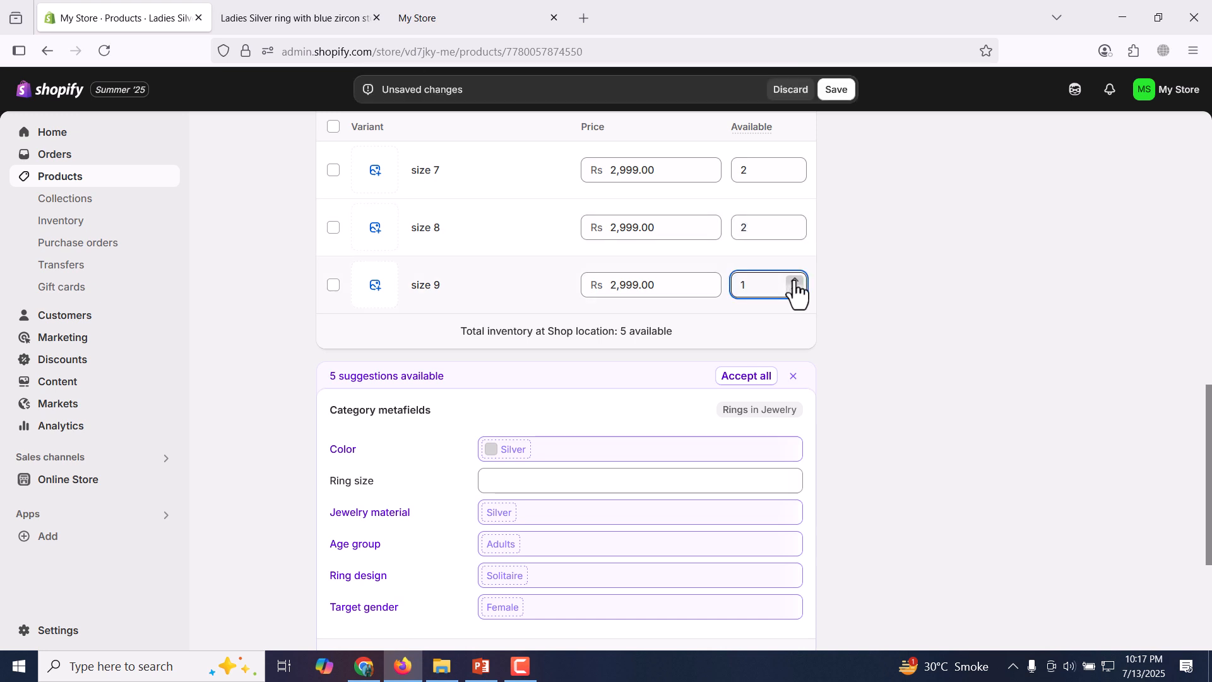
{"action": "left_click", "coordinate": [835, 91]}
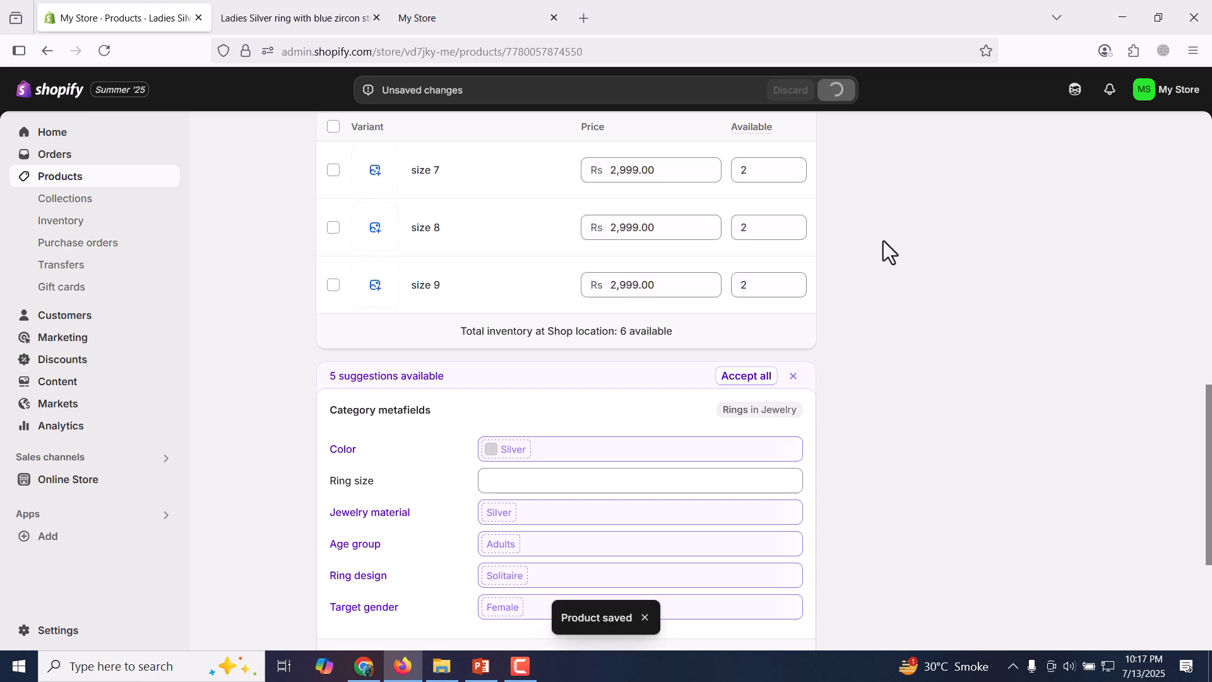
Open a fresh storefront preview of the ring and check the availability of sizes 8, 9 and 7.
{"action": "scroll", "coordinate": [883, 241], "scroll_direction": "up", "scroll_amount": 10}
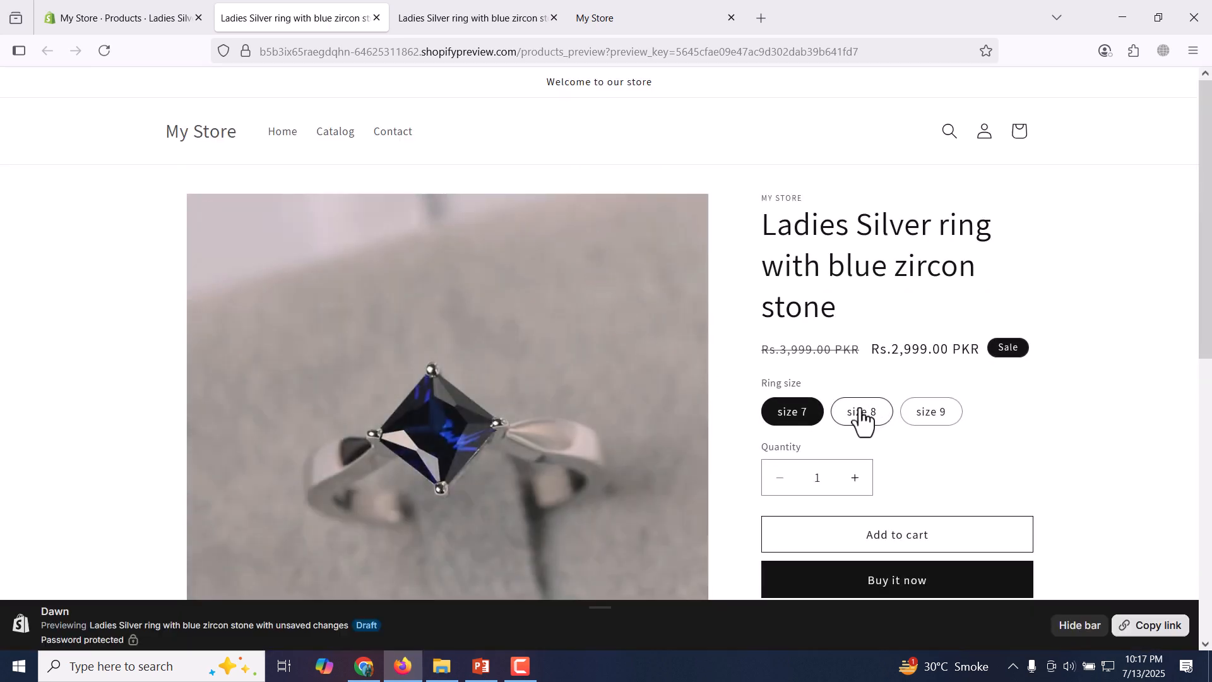
{"action": "left_click", "coordinate": [862, 415]}
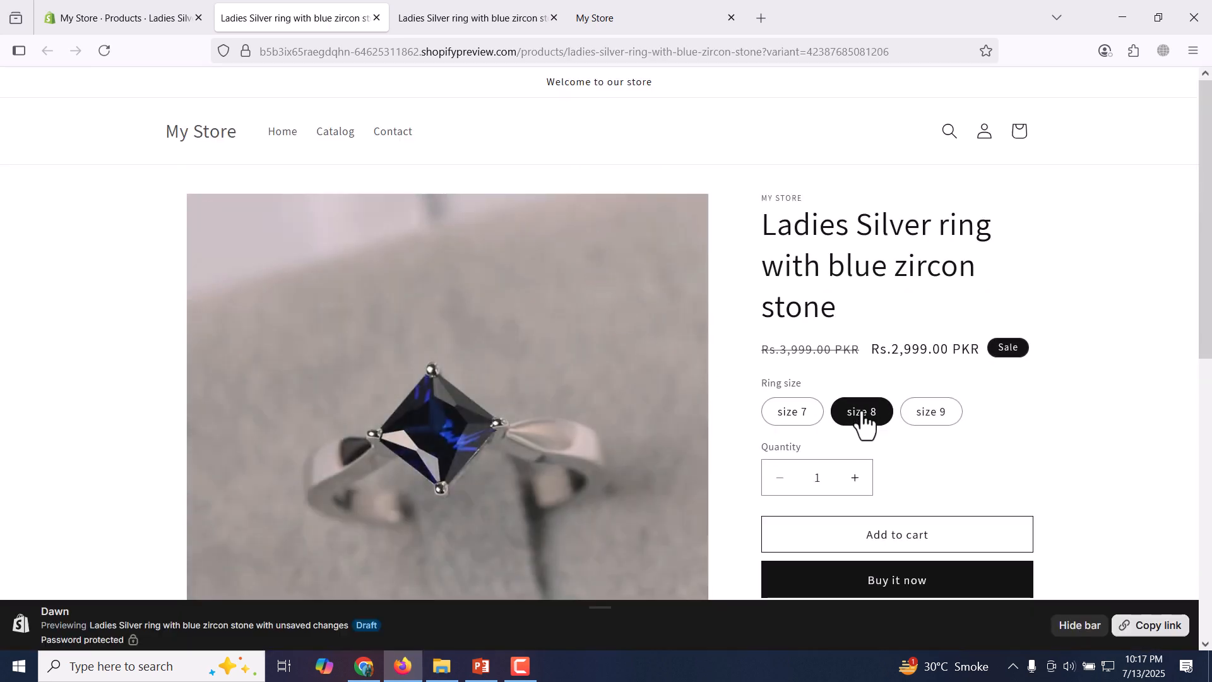
{"action": "left_click", "coordinate": [931, 416]}
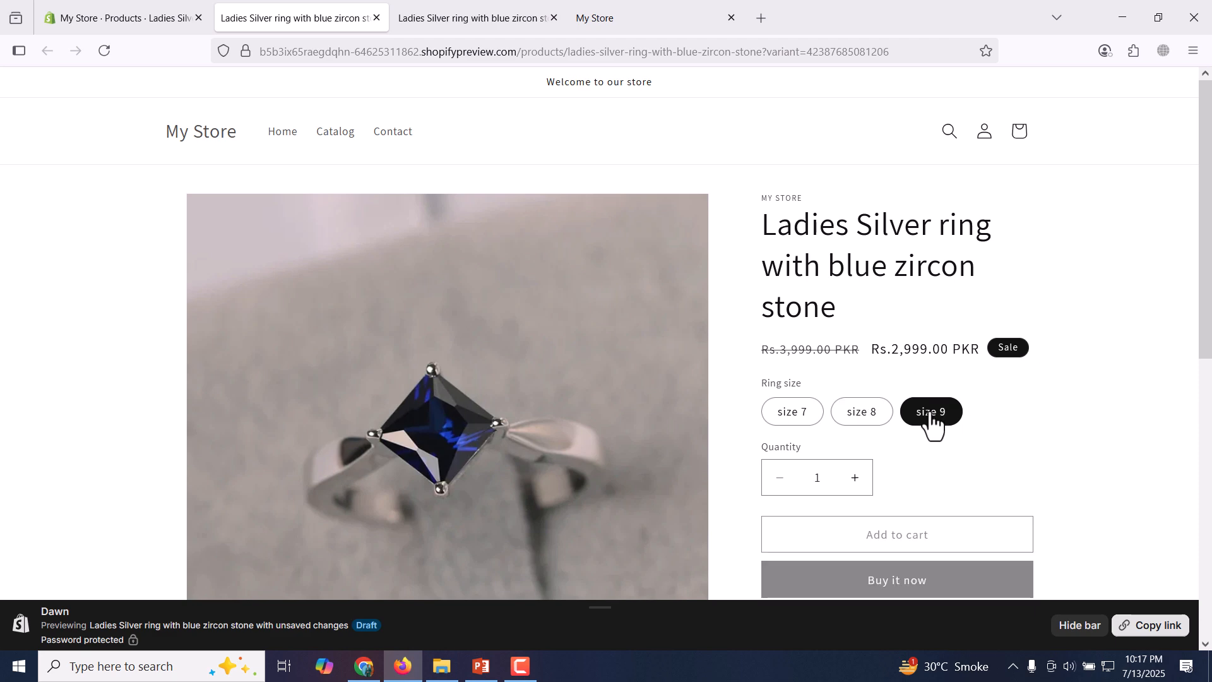
{"action": "left_click", "coordinate": [787, 422]}
{"action": "left_click_drag", "start_coordinate": [1210, 216], "coordinate": [1203, 365]}
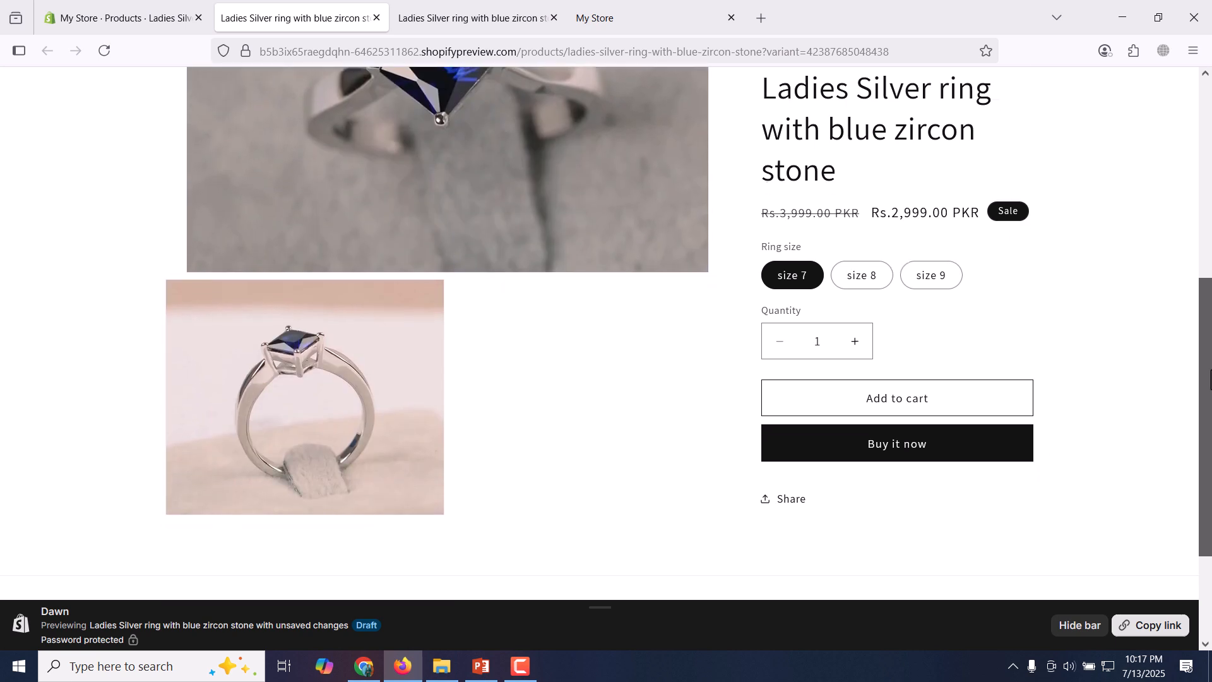
Paste the prepared "Elegant Blue Zircon Silver Ring for Ladies" text into the ring's product description and save the product.
{"action": "left_click", "coordinate": [126, 18]}
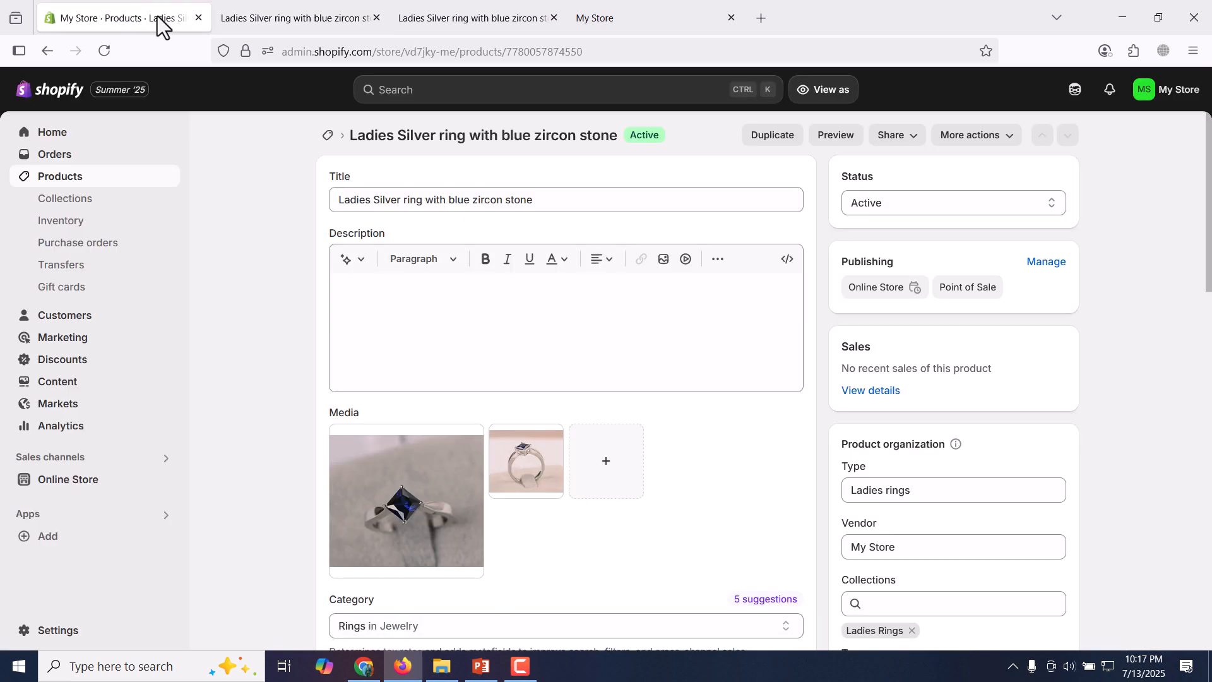
{"action": "left_click", "coordinate": [483, 317]}
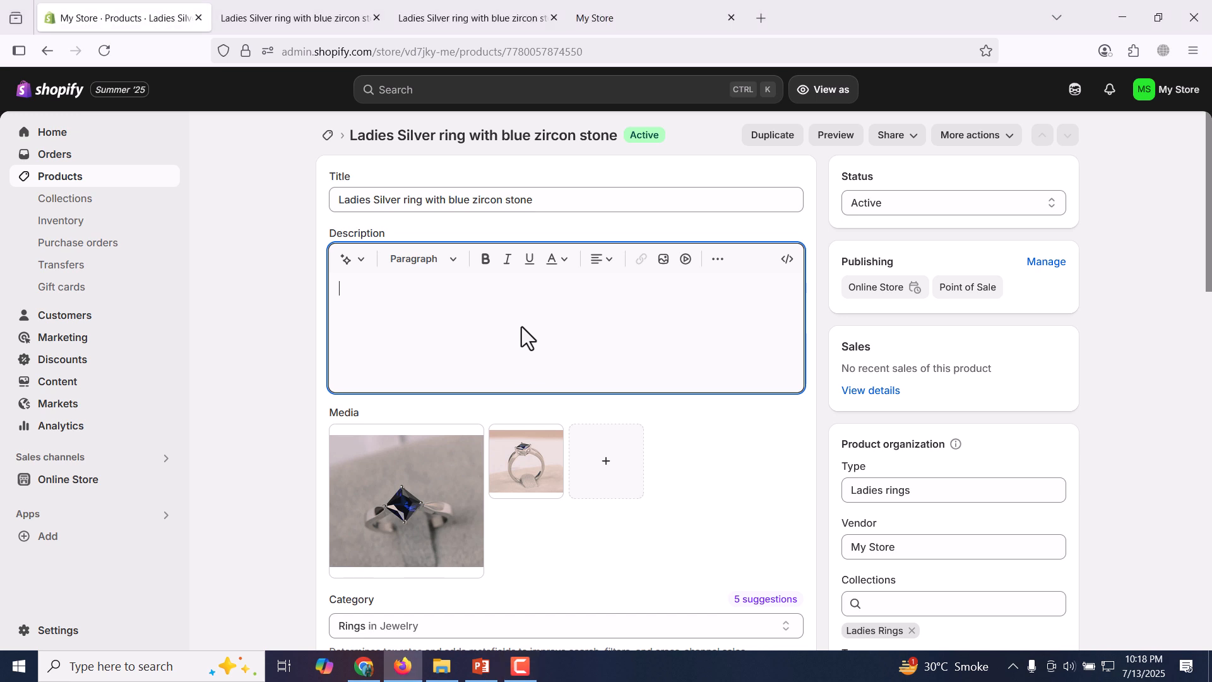
{"action": "key", "text": "ctrl+v"}
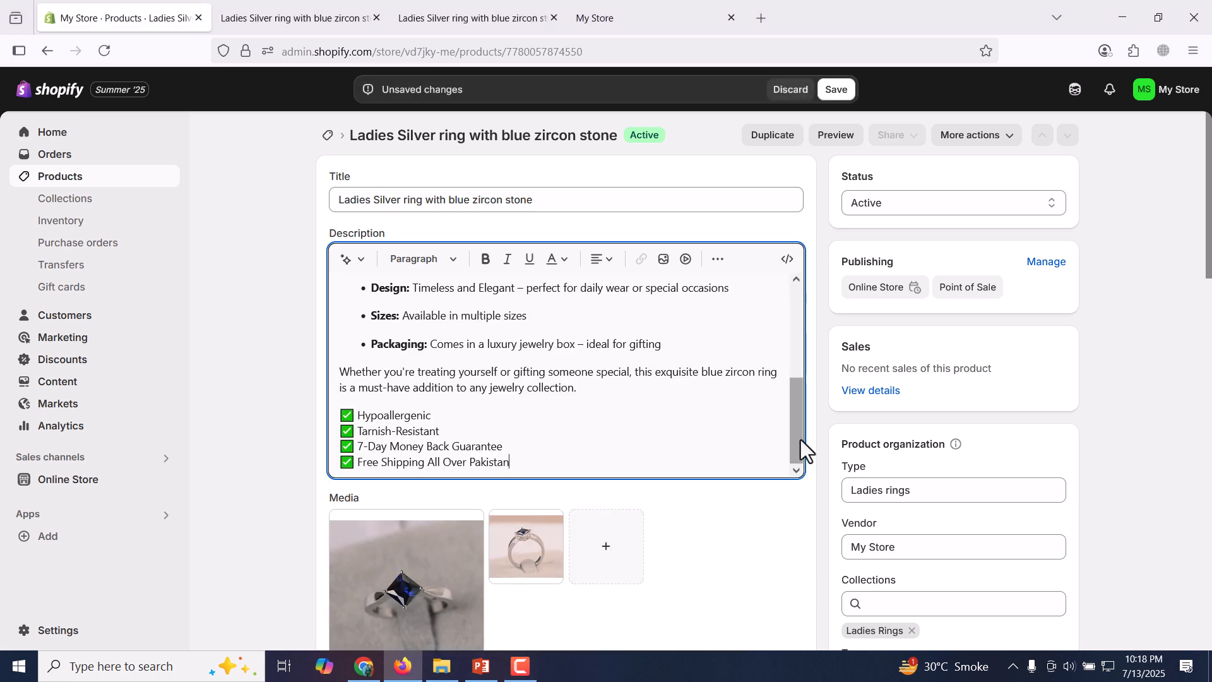
{"action": "left_click_drag", "start_coordinate": [794, 427], "coordinate": [794, 300]}
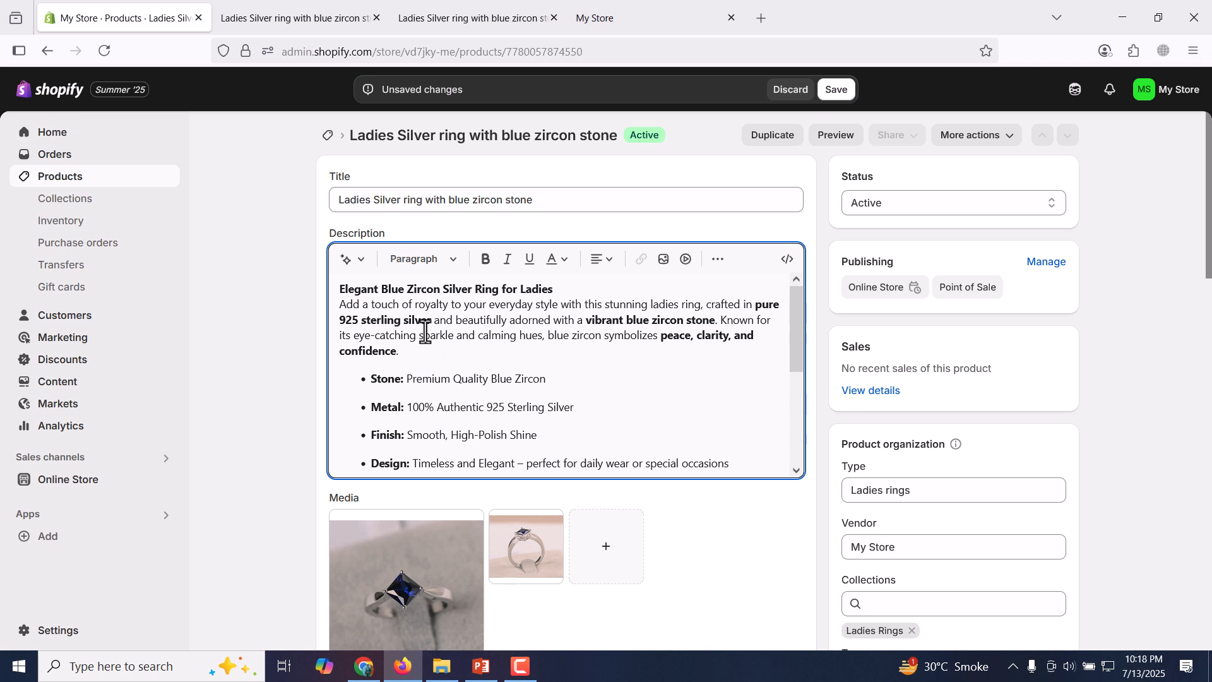
{"action": "left_click", "coordinate": [837, 90]}
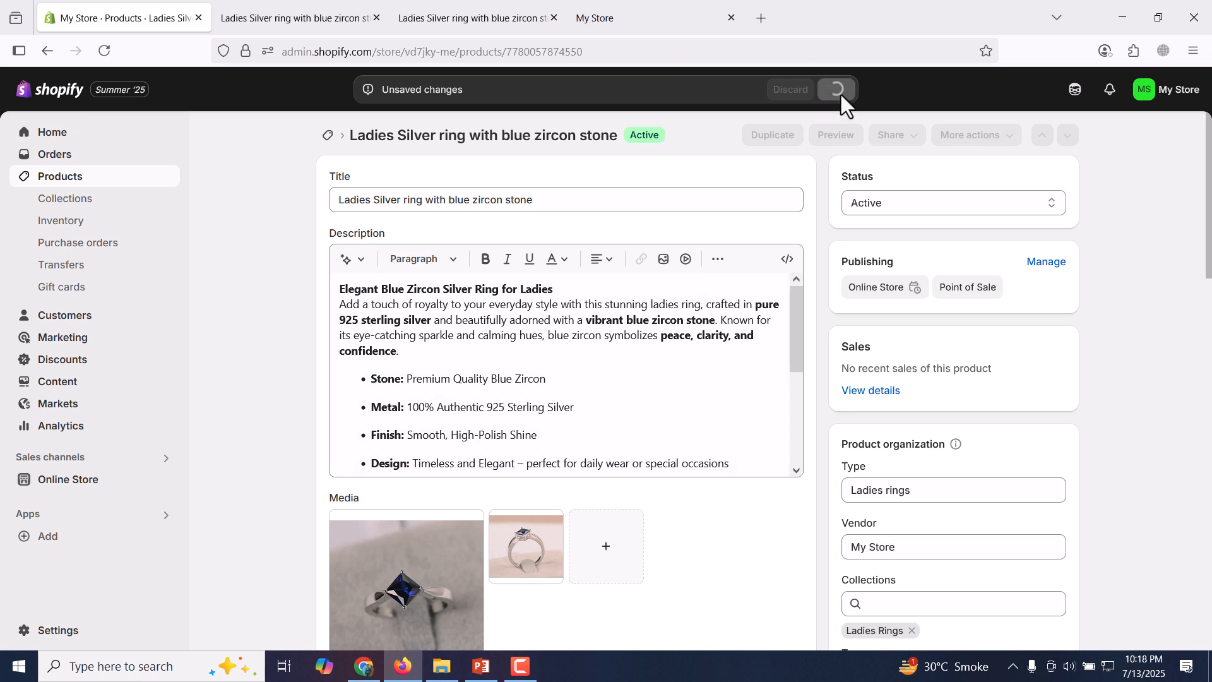
Reload the ring's storefront preview and examine how the product description is displayed.
{"action": "left_click", "coordinate": [286, 2]}
{"action": "left_click", "coordinate": [112, 47]}
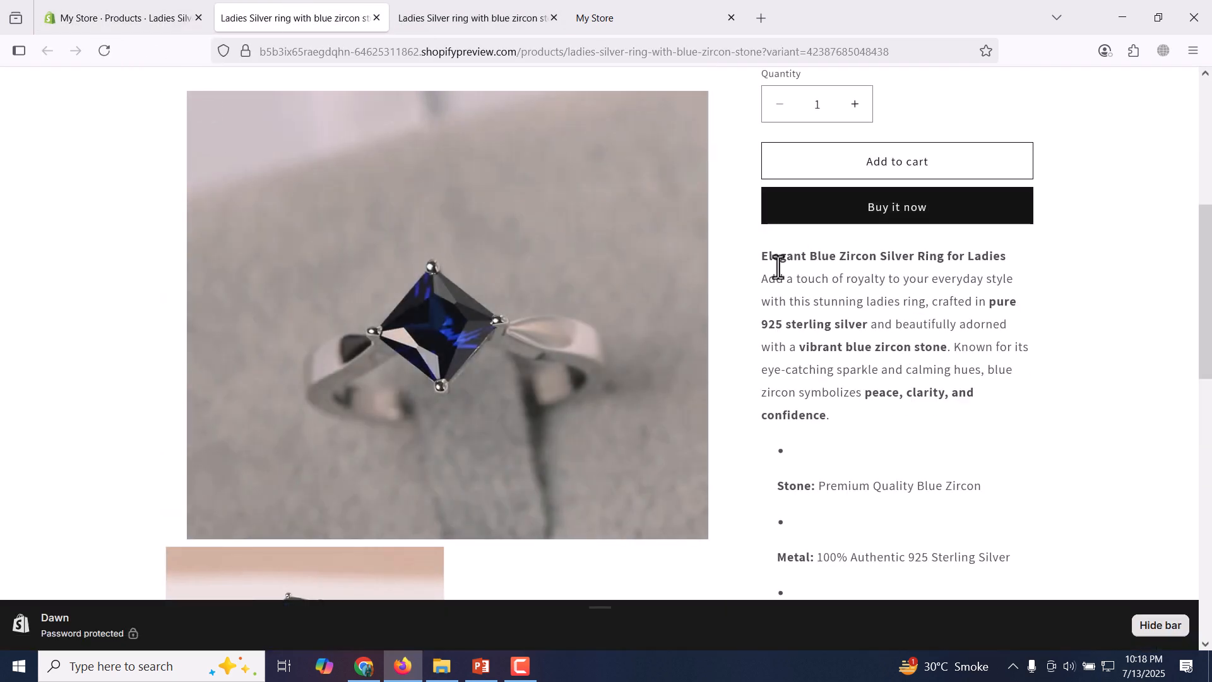
{"action": "left_click_drag", "start_coordinate": [1208, 252], "coordinate": [1210, 142]}
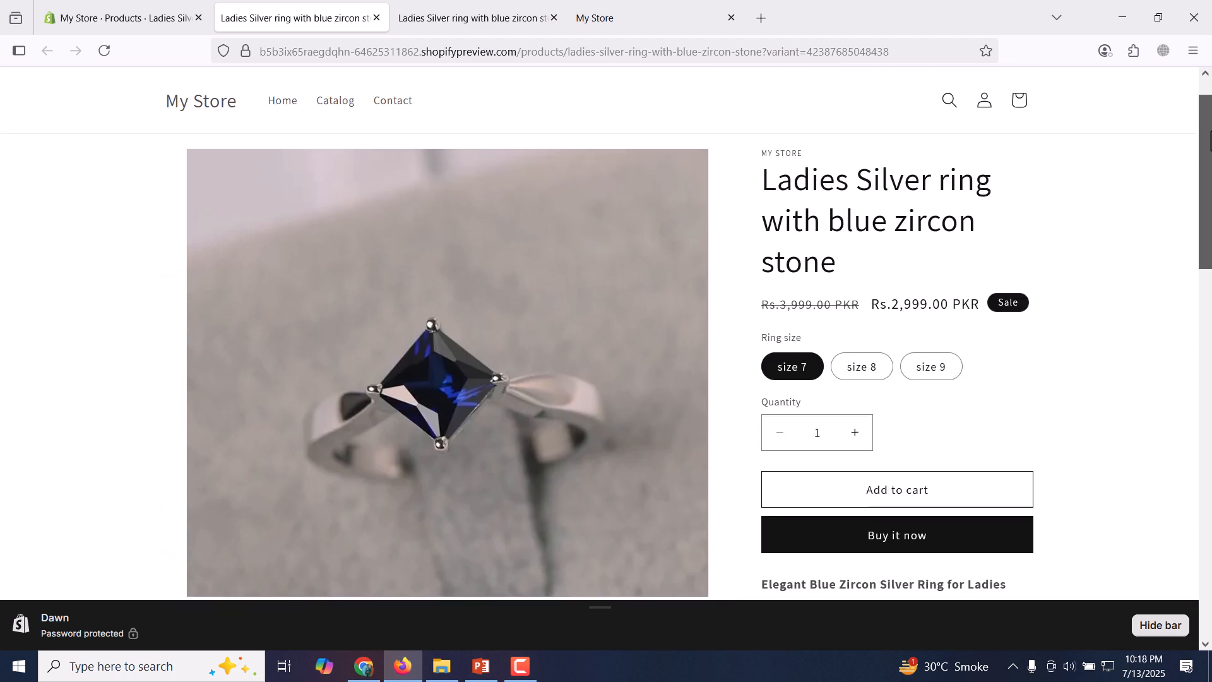
Return to the ring's admin page and review its description, media, variants, collection and tags.
{"action": "left_click", "coordinate": [126, 17]}
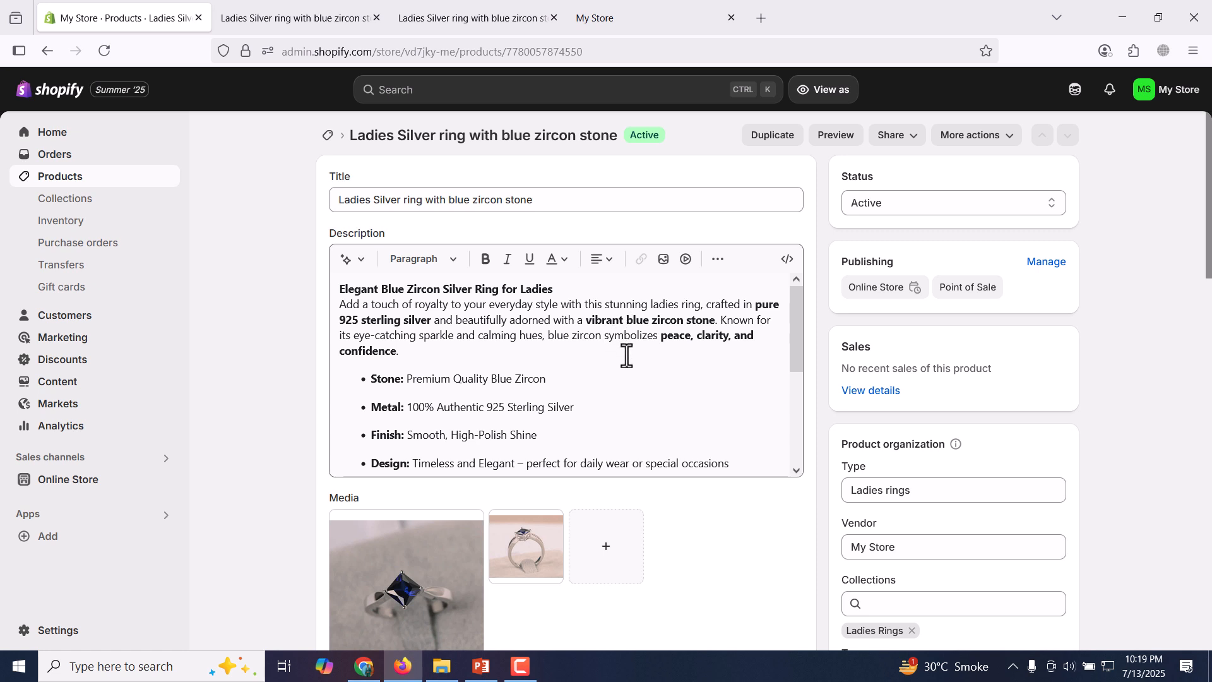
{"action": "scroll", "coordinate": [921, 411], "scroll_direction": "down", "scroll_amount": 5}
{"action": "scroll", "coordinate": [923, 413], "scroll_direction": "down", "scroll_amount": 5}
{"action": "scroll", "coordinate": [923, 413], "scroll_direction": "up", "scroll_amount": 5}
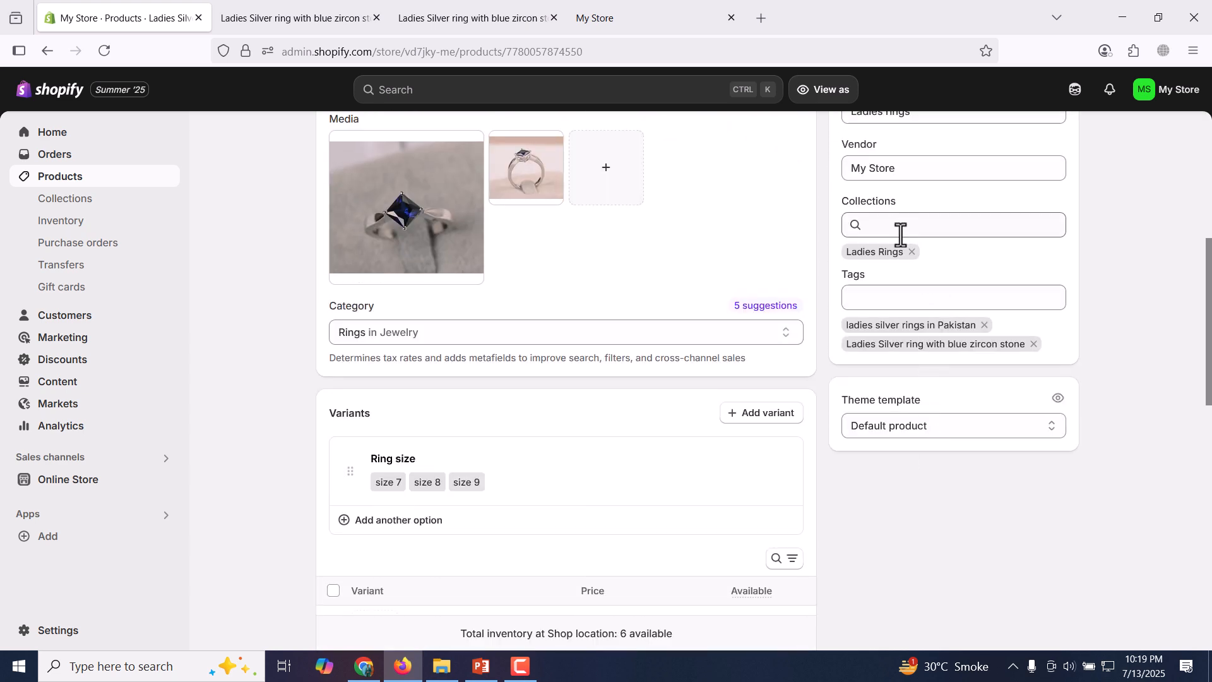
Open the storefront's home page in the older preview and examine how the ring appears among the featured products.
{"action": "left_click", "coordinate": [450, 10]}
{"action": "left_click", "coordinate": [95, 52]}
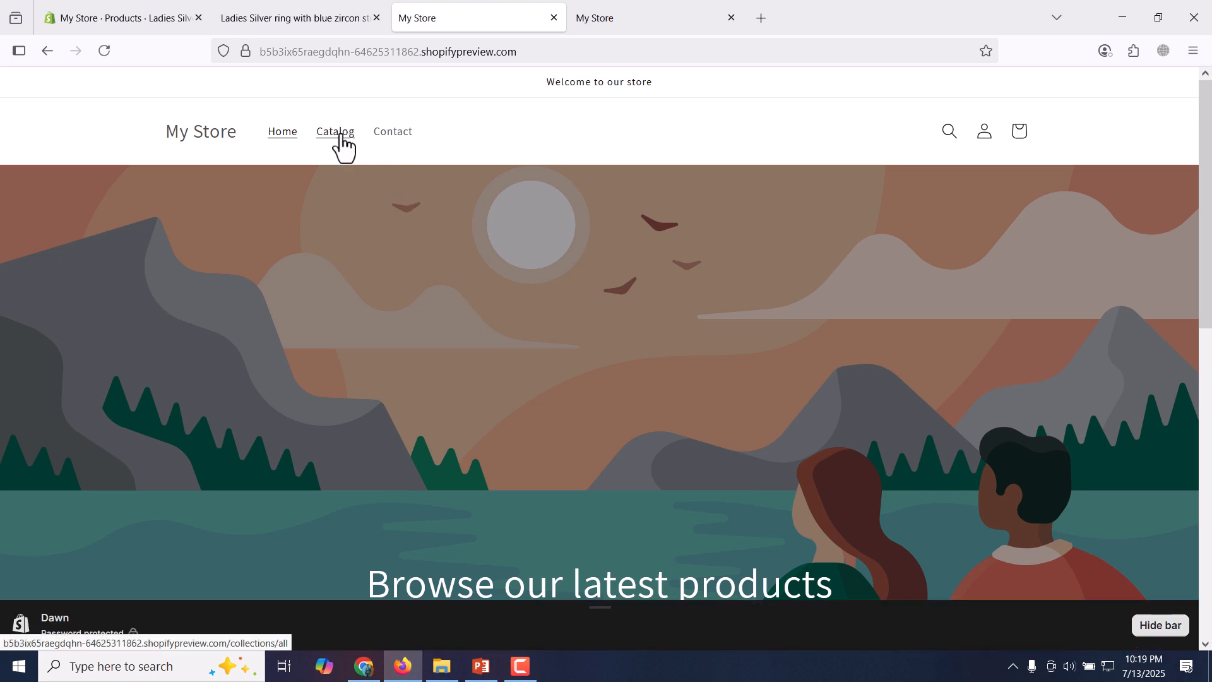
{"action": "scroll", "coordinate": [414, 240], "scroll_direction": "down", "scroll_amount": 10}
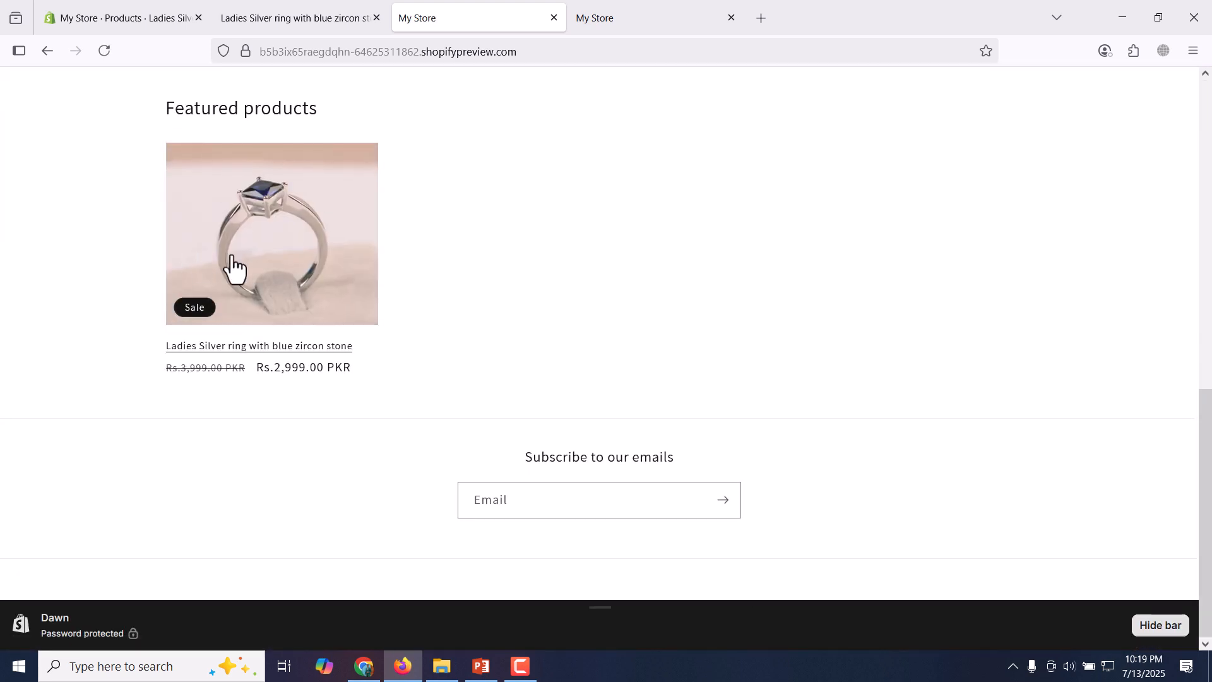
{"action": "scroll", "coordinate": [354, 251], "scroll_direction": "up", "scroll_amount": 10}
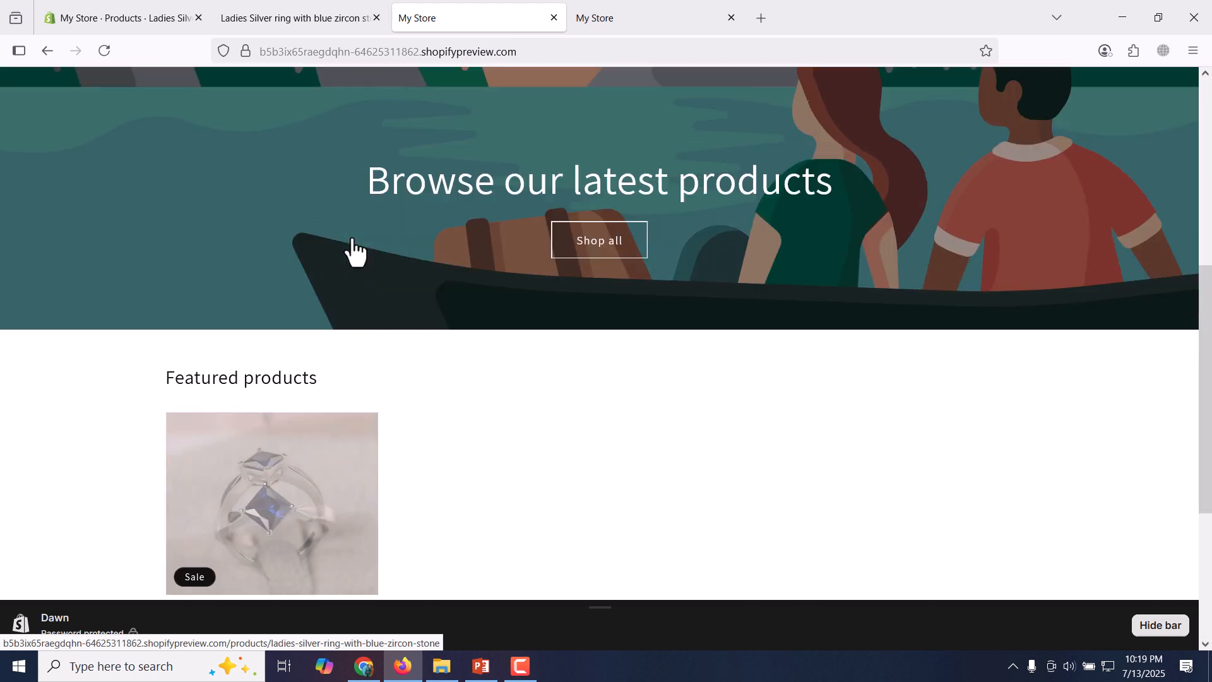